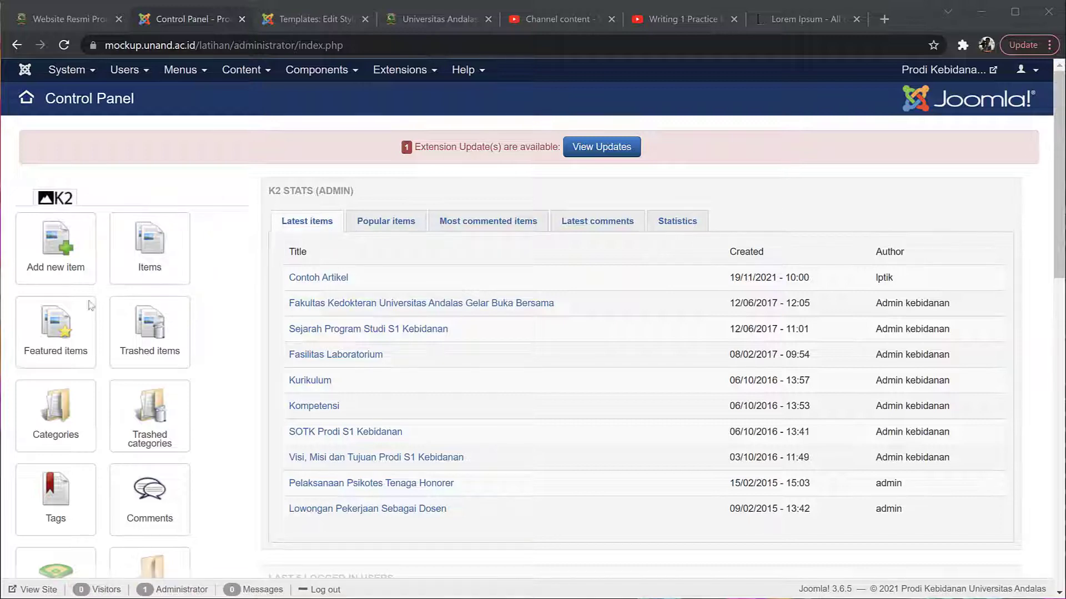
# - Open the K2 category list and check the Kiprah Mahasiswa dan Dosen section on the public home page
pyautogui.click(84, 426)
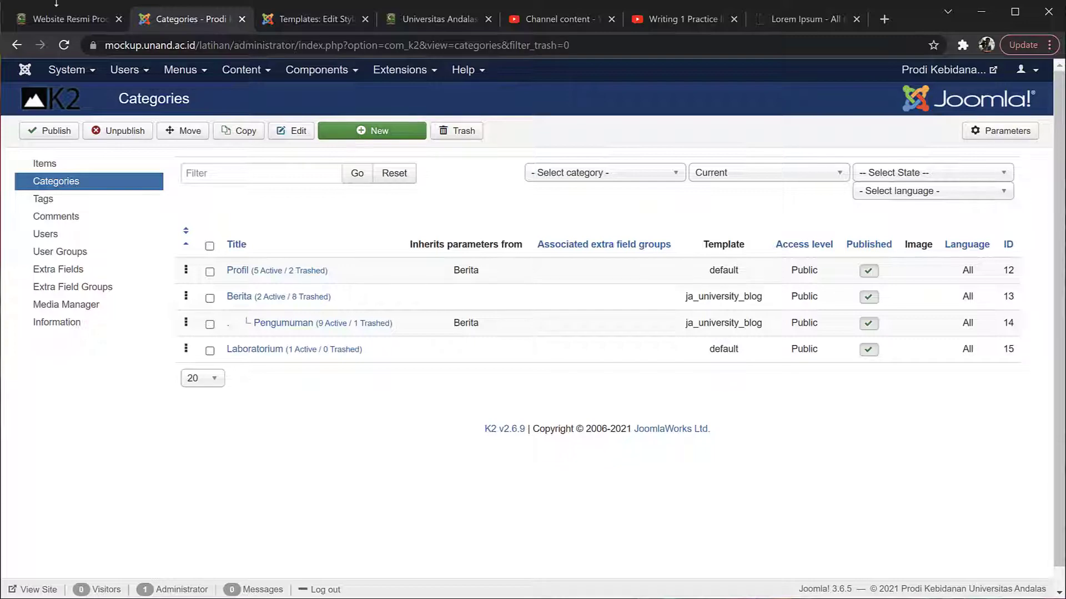
pyautogui.click(62, 26)
pyautogui.scroll(-1, 355, 365)
pyautogui.scroll(-14, 355, 364)
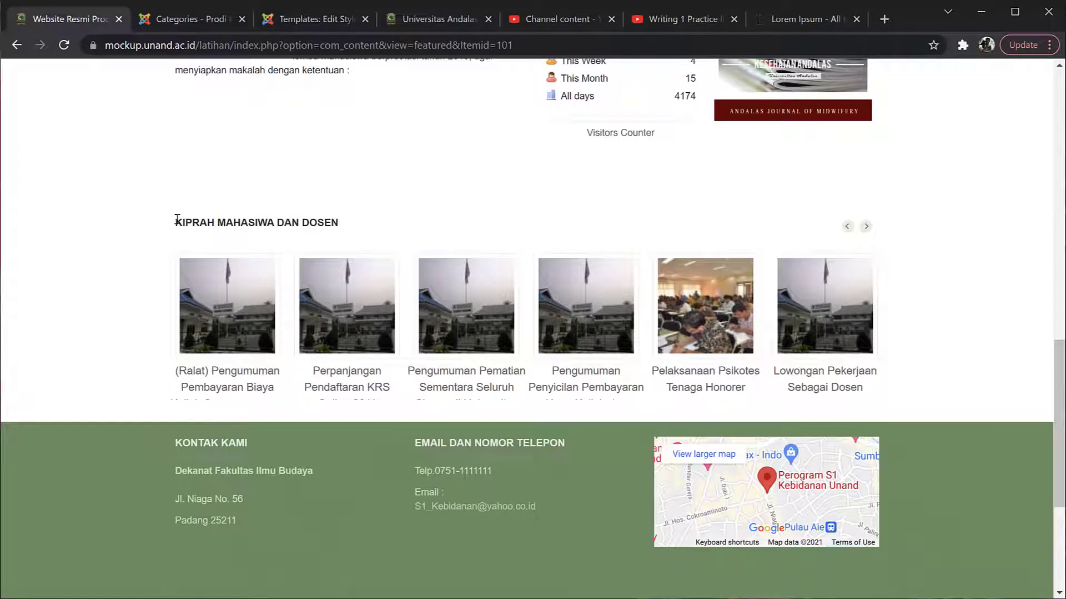
pyautogui.click(182, 21)
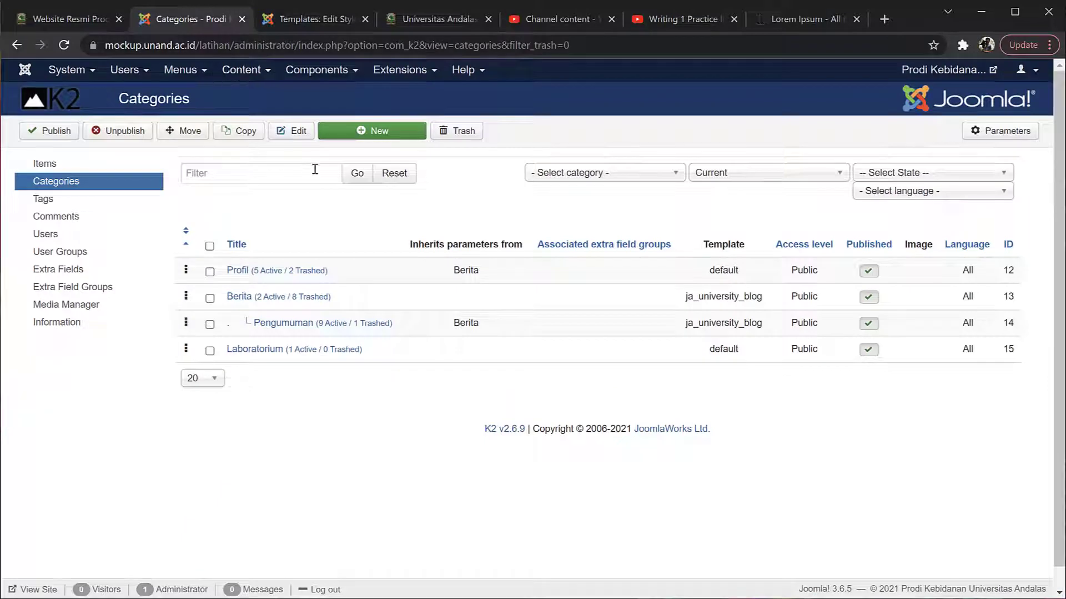
# - Start a new K2 category titled "Kiprah Dosen & Mahasiswa", leaving its title alias empty
pyautogui.click(395, 137)
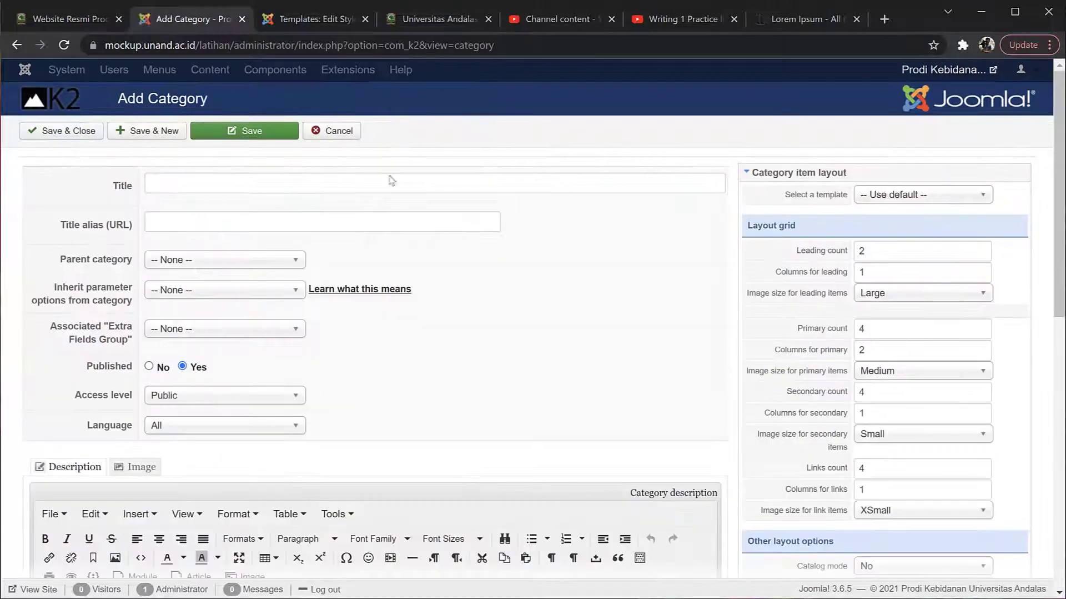
pyautogui.click(248, 187)
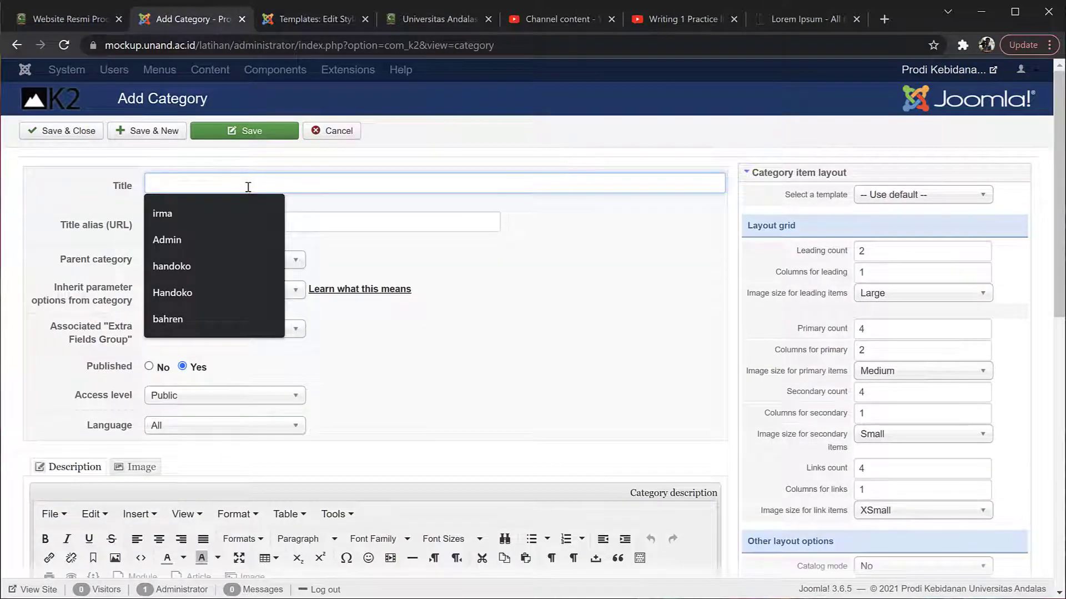
pyautogui.write('Kiprah Dosen & Mahasis')
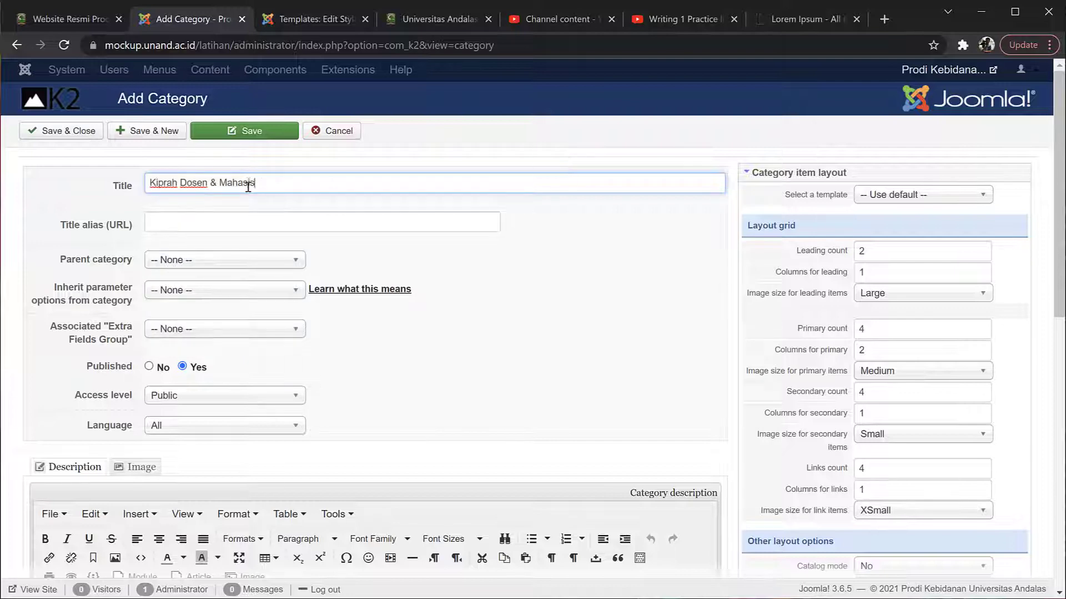
pyautogui.write('wa')
pyautogui.click(276, 220)
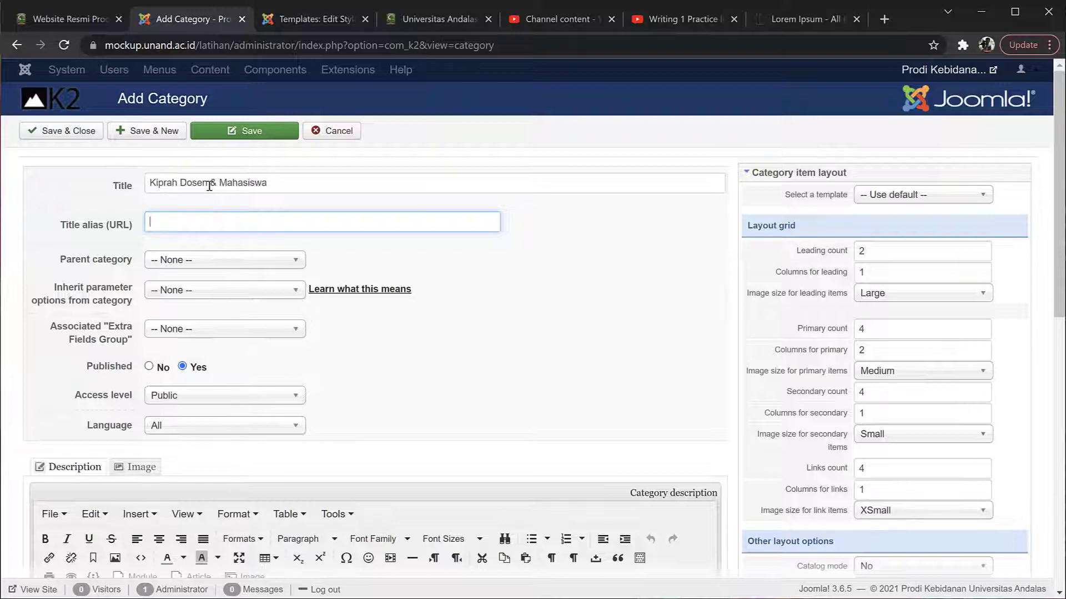
pyautogui.moveTo(207, 184); pyautogui.dragTo(143, 183)
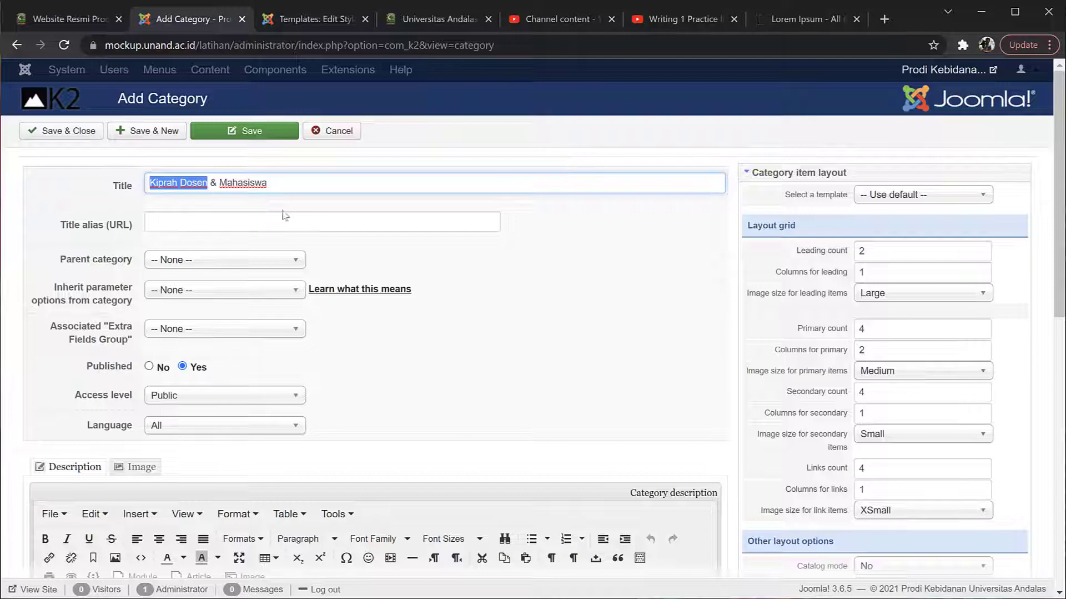
# - Review the new category's parameter inheritance choices, publishing settings and description area without changing them
pyautogui.click(263, 294)
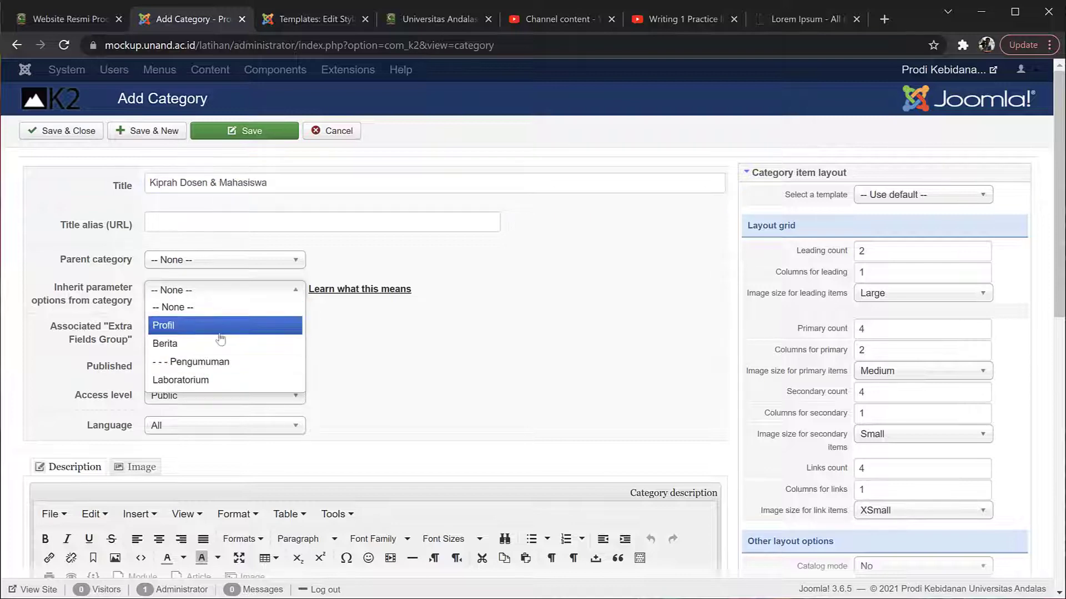
pyautogui.click(362, 337)
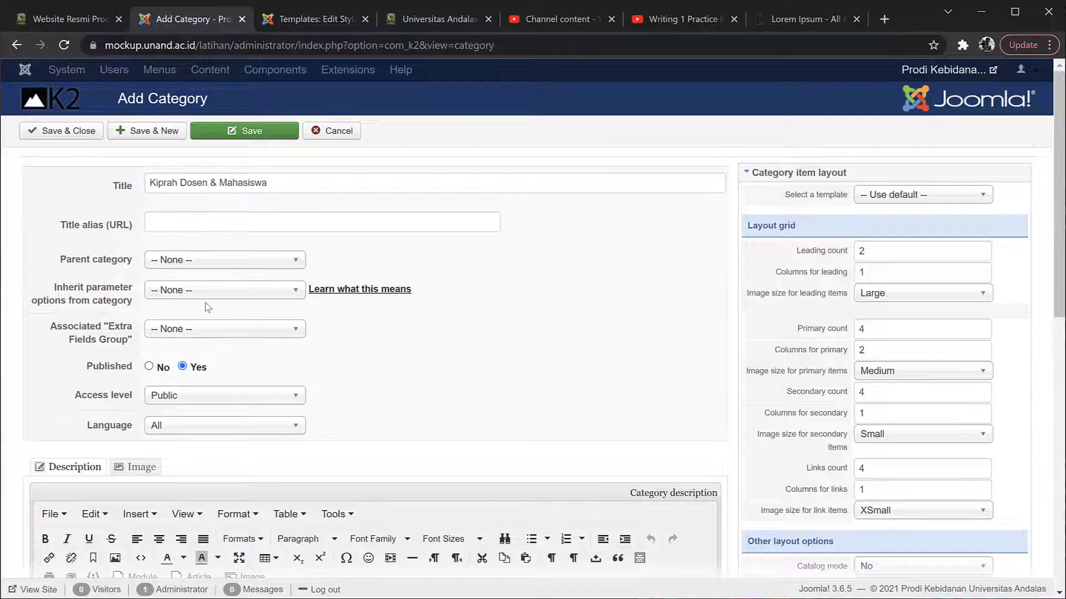
pyautogui.scroll(-1, 382, 363)
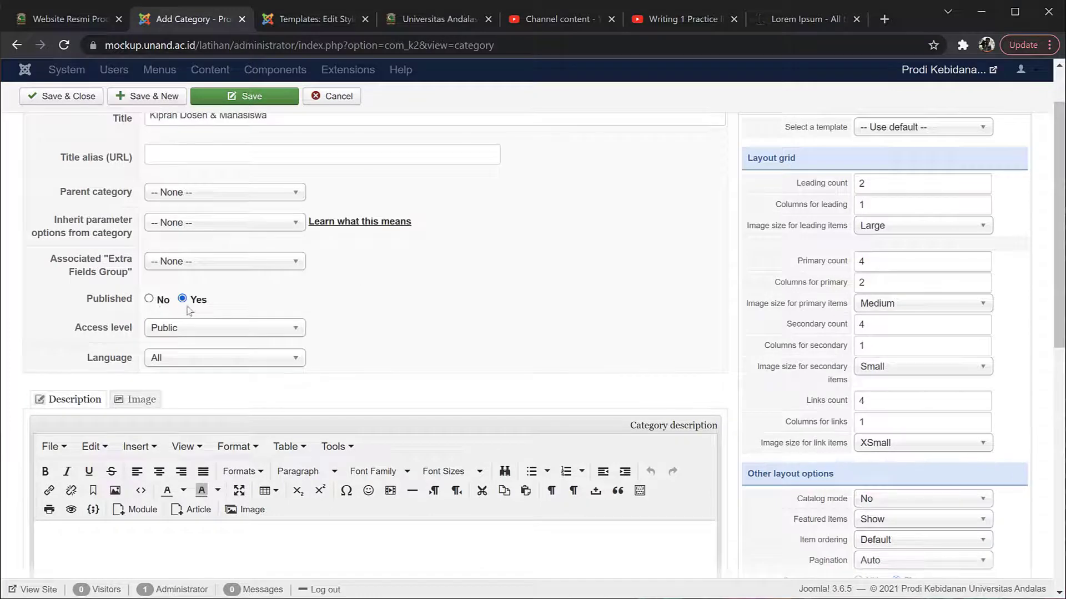
pyautogui.scroll(-3, 355, 340)
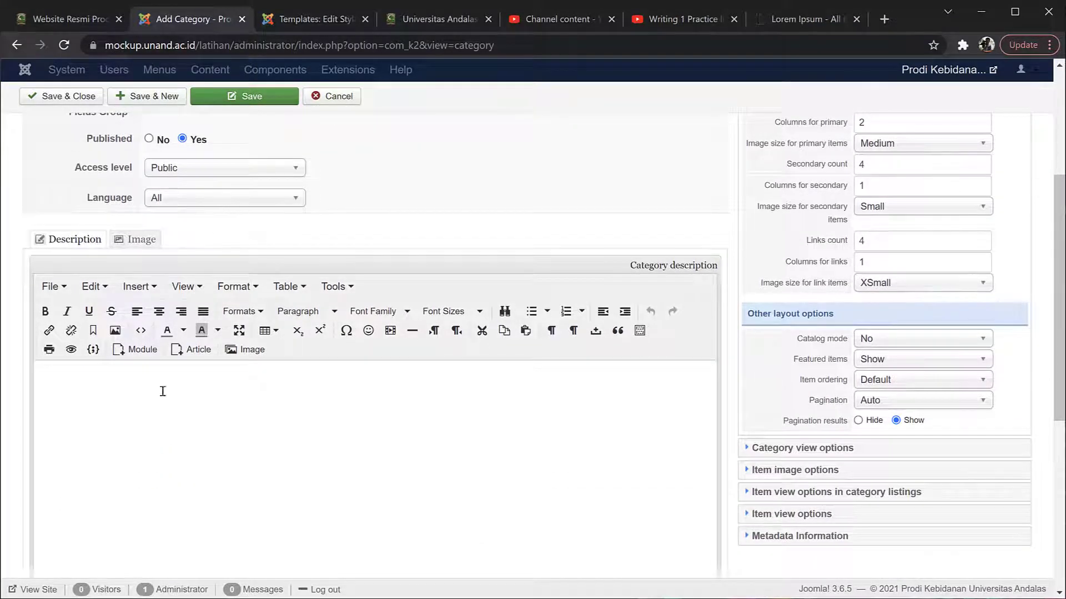
pyautogui.click(175, 483)
pyautogui.scroll(-1, 175, 484)
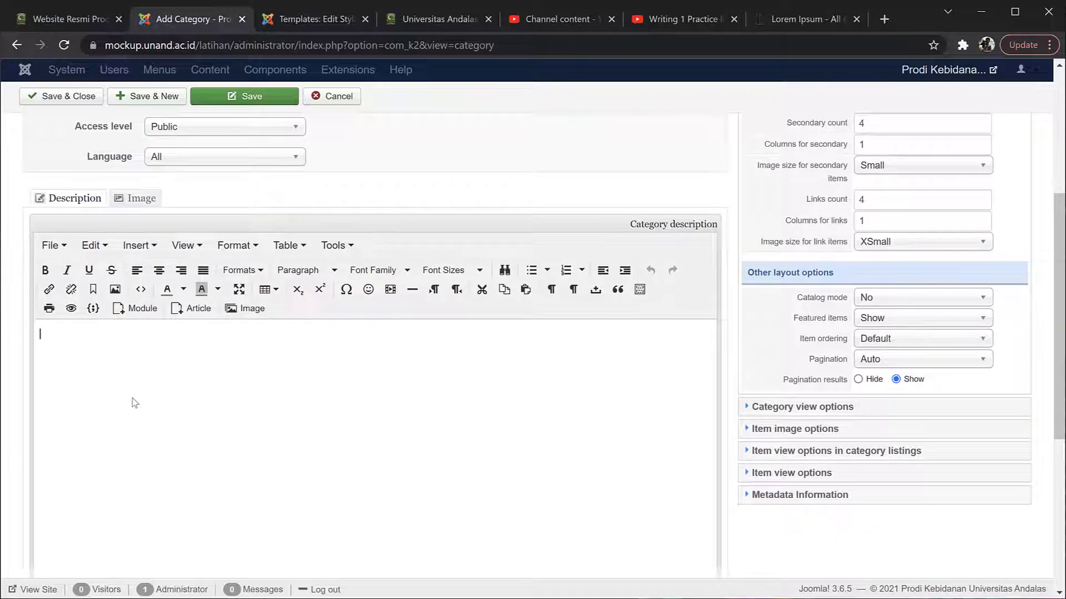
pyautogui.scroll(2, 135, 402)
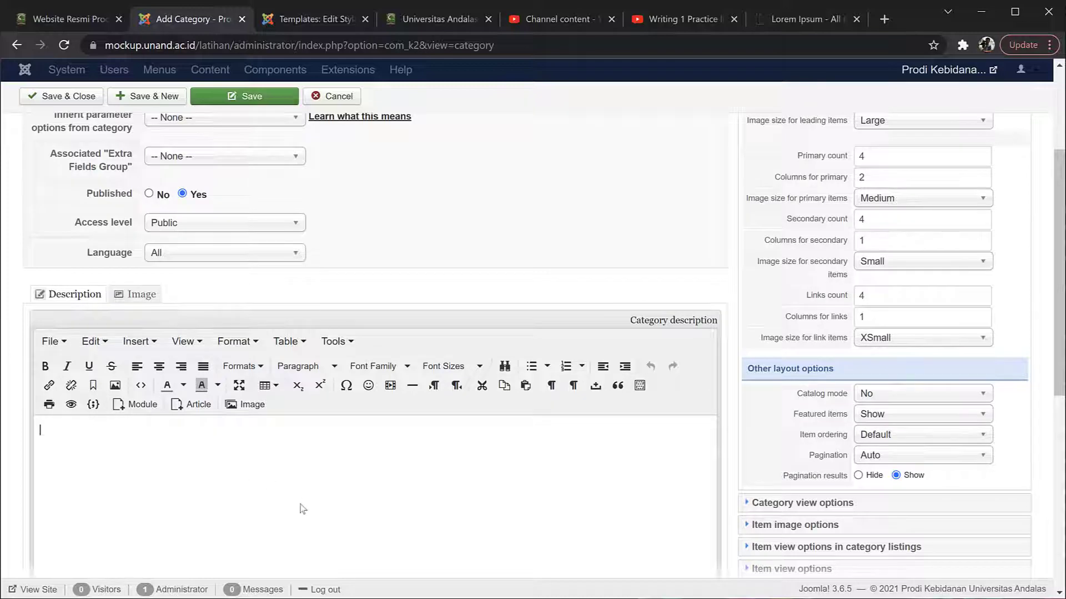
pyautogui.scroll(3, 301, 507)
pyautogui.scroll(1, 300, 507)
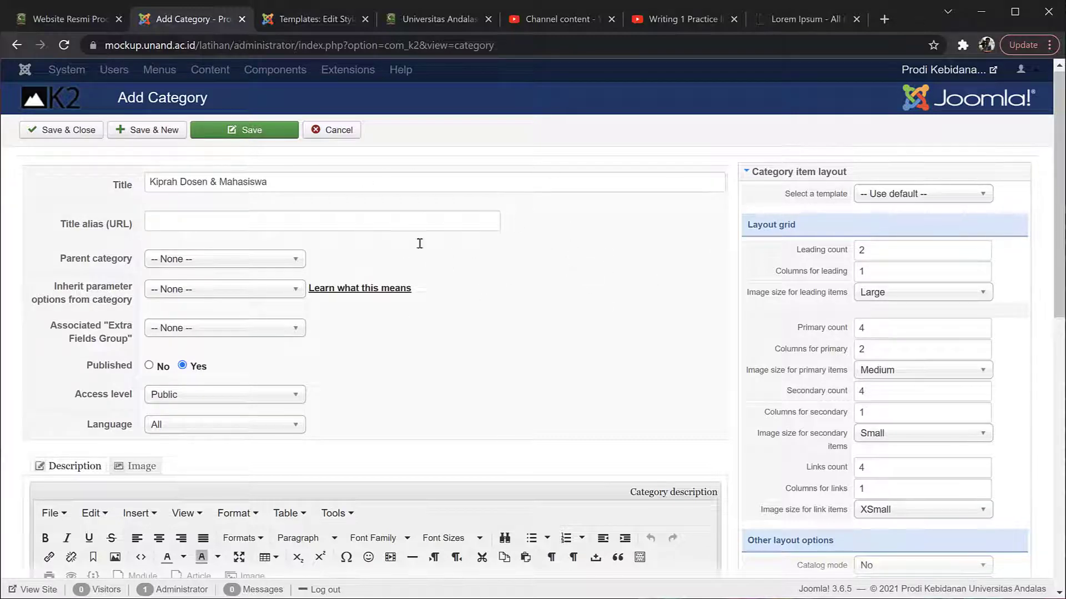
# - Set the category's item layout template to ja_university and look through its category view and item image options
pyautogui.click(905, 194)
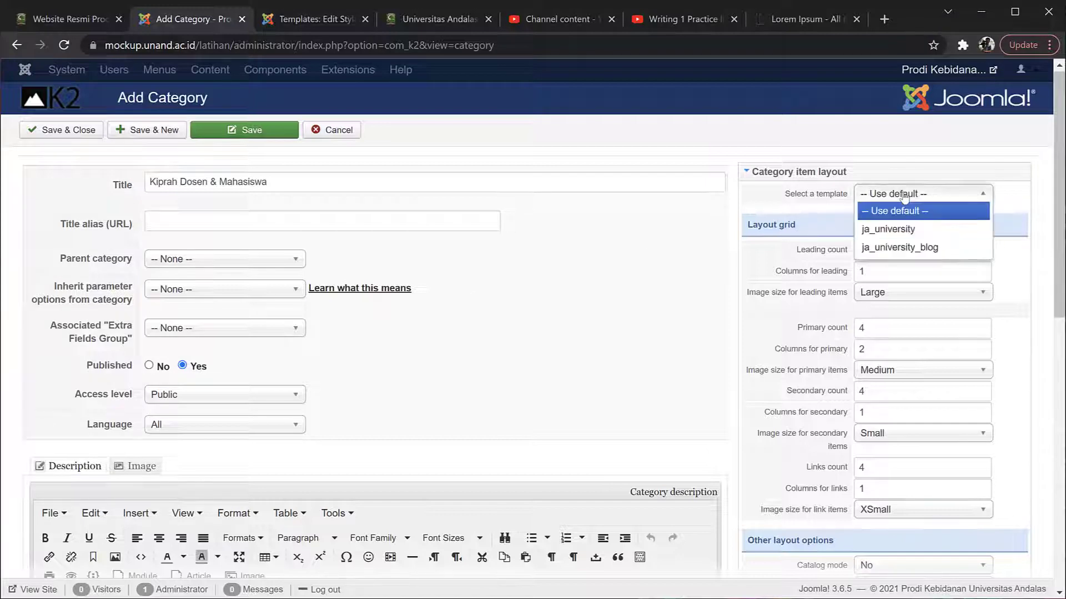
pyautogui.click(893, 236)
pyautogui.scroll(-2, 811, 317)
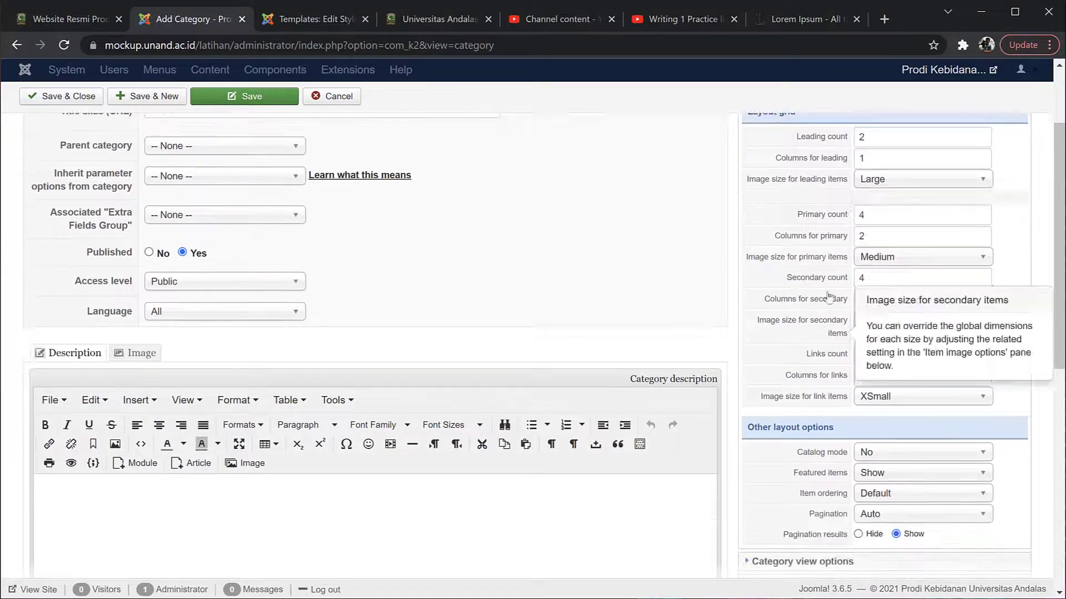
pyautogui.scroll(-2, 818, 294)
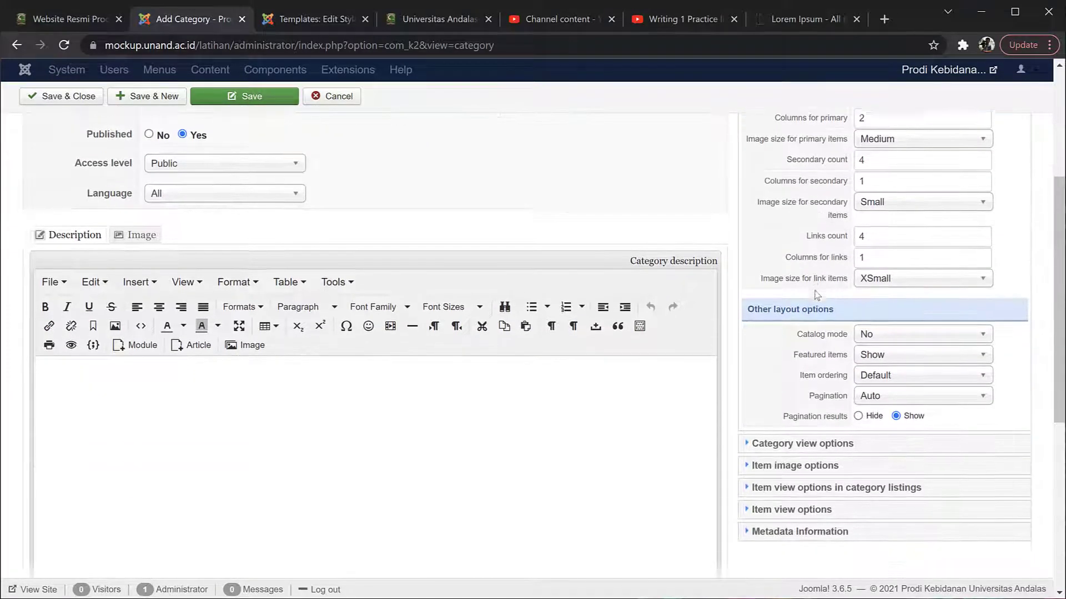
pyautogui.scroll(-1, 818, 294)
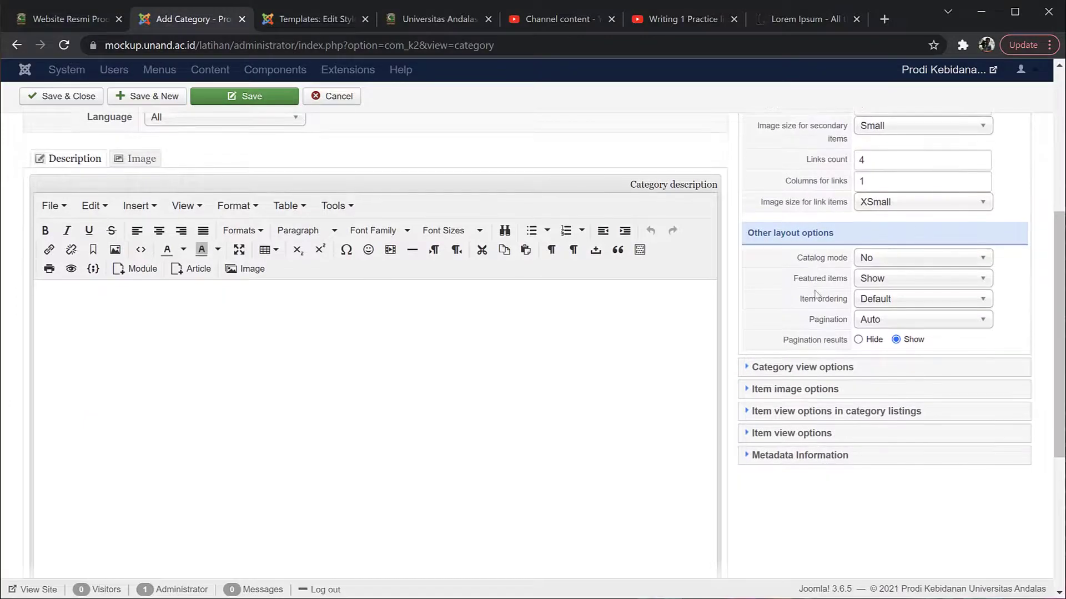
pyautogui.click(751, 369)
pyautogui.scroll(-2, 749, 371)
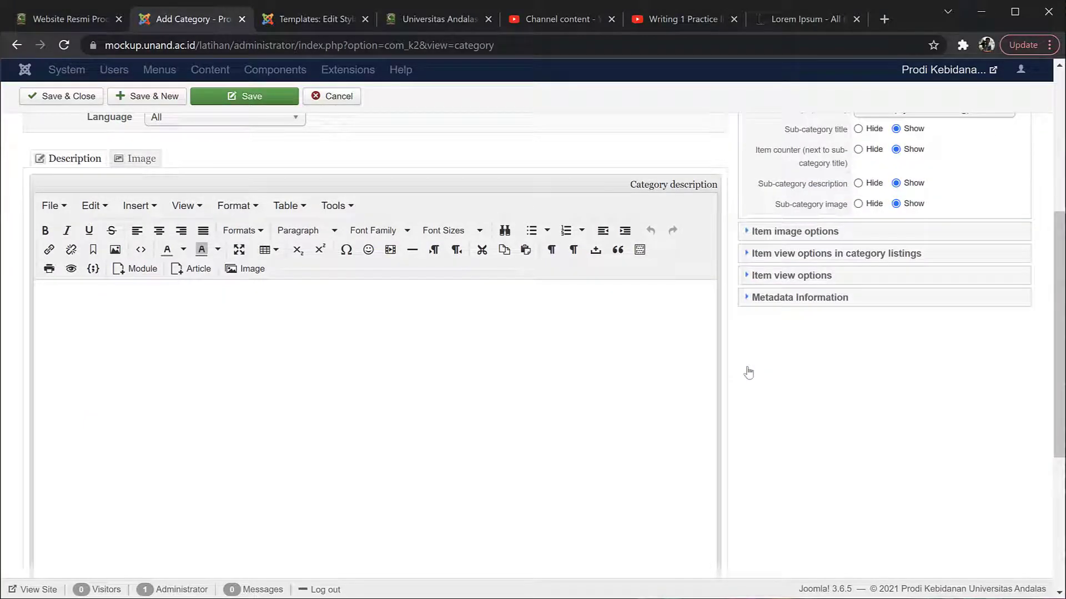
pyautogui.click(751, 232)
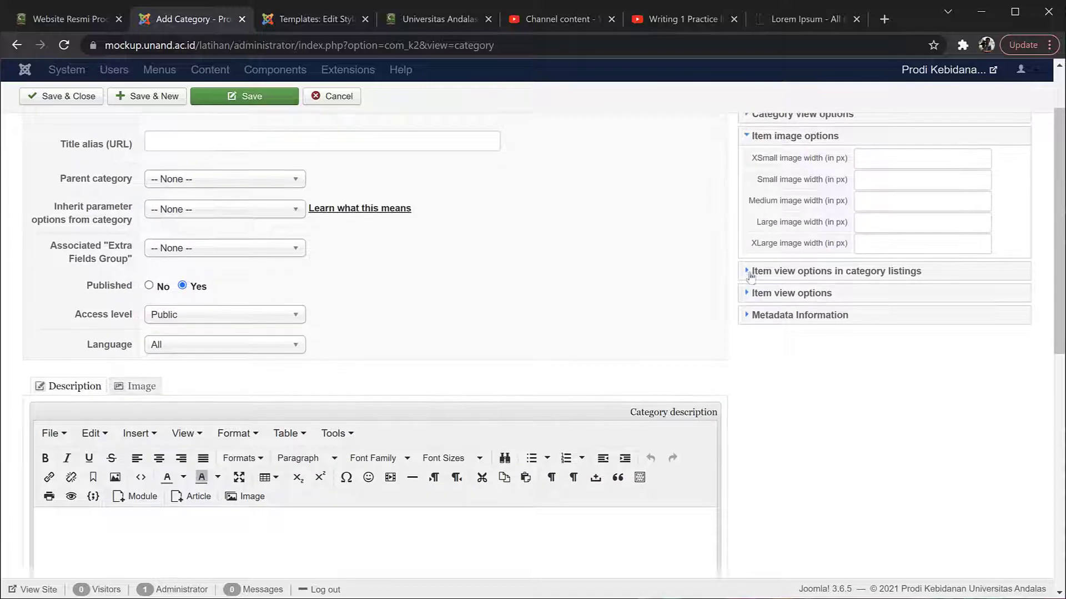
pyautogui.scroll(2, 785, 376)
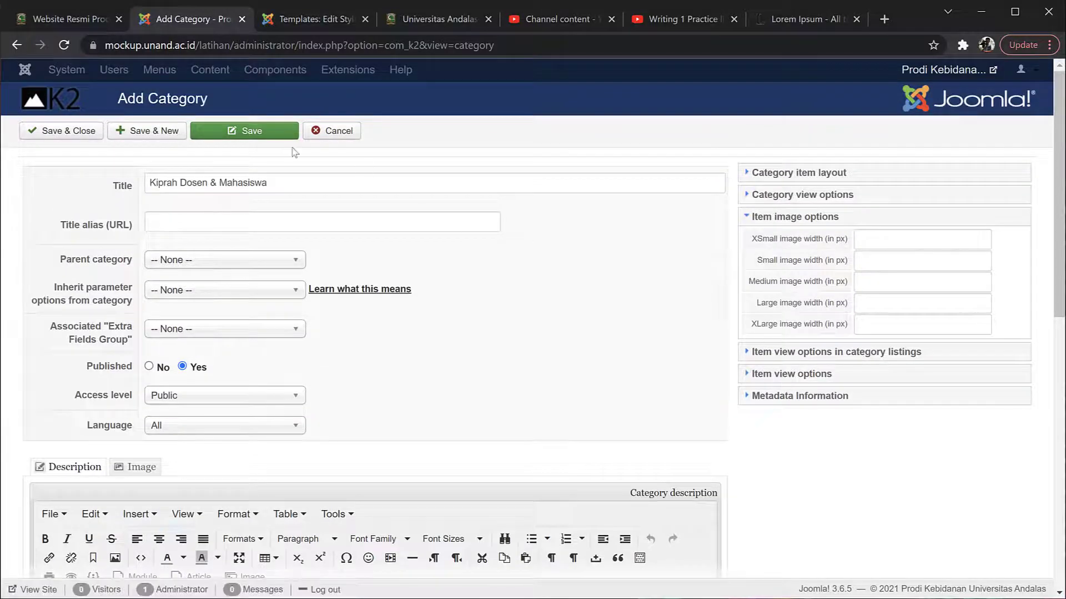
# - Save the new category, look over the saved settings, and close it to return to the category list
pyautogui.click(247, 137)
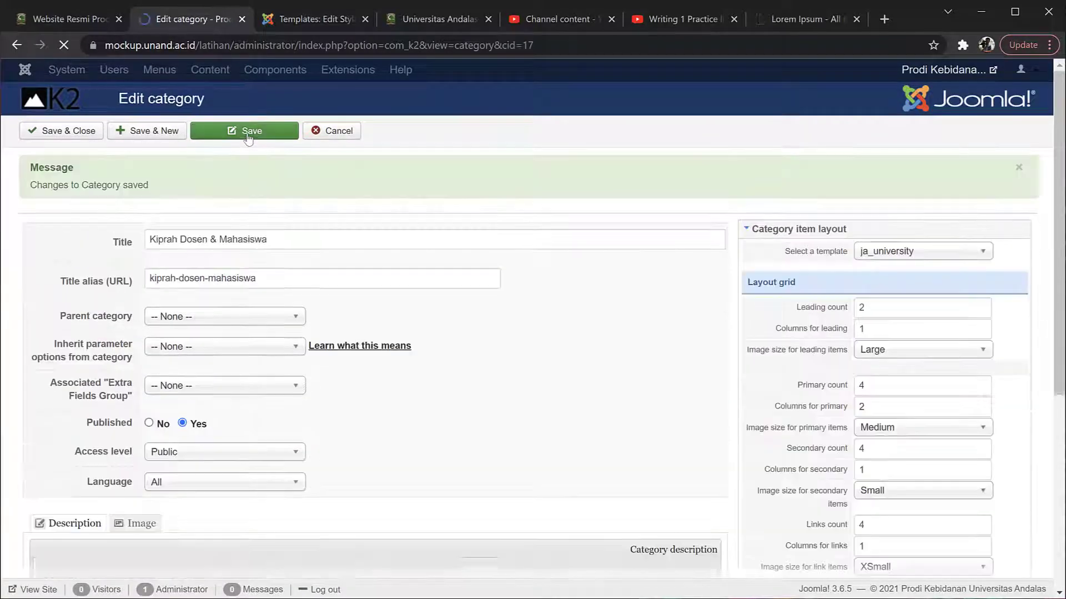
pyautogui.scroll(-3, 438, 448)
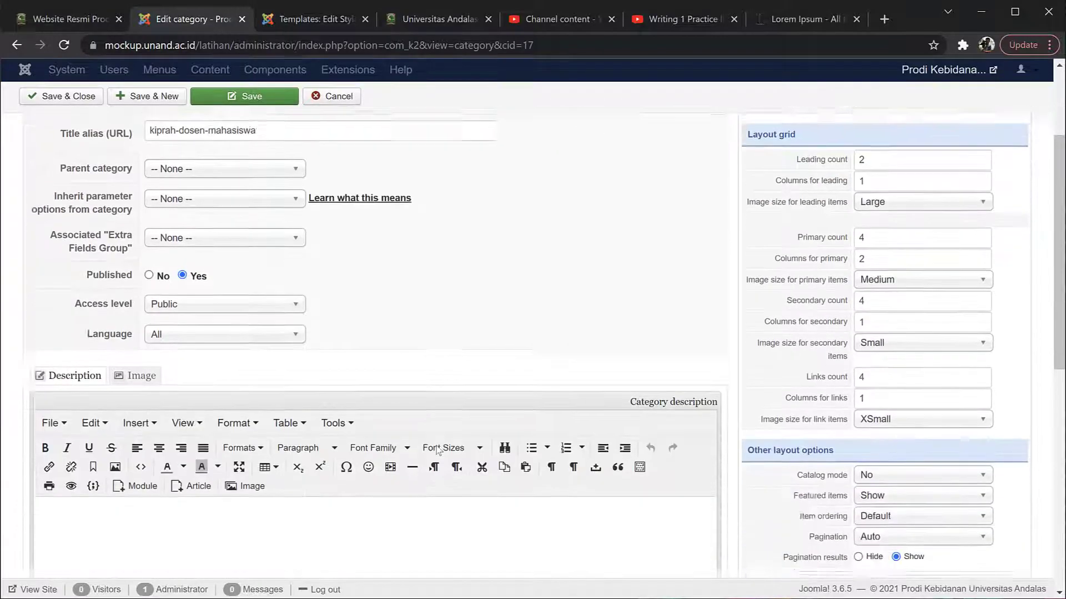
pyautogui.scroll(-2, 438, 449)
pyautogui.scroll(1, 439, 450)
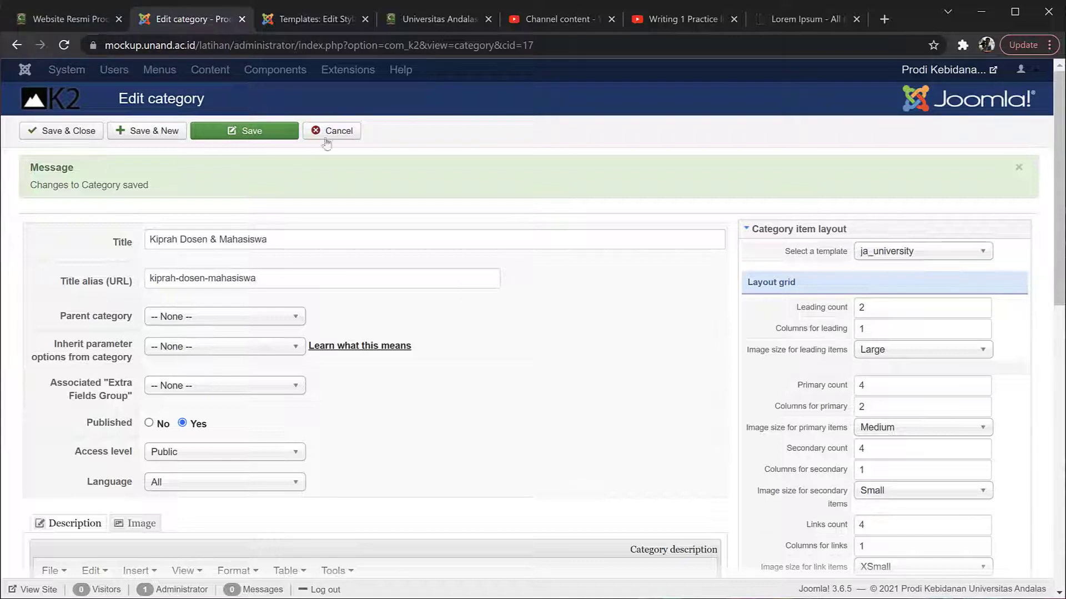
pyautogui.click(84, 131)
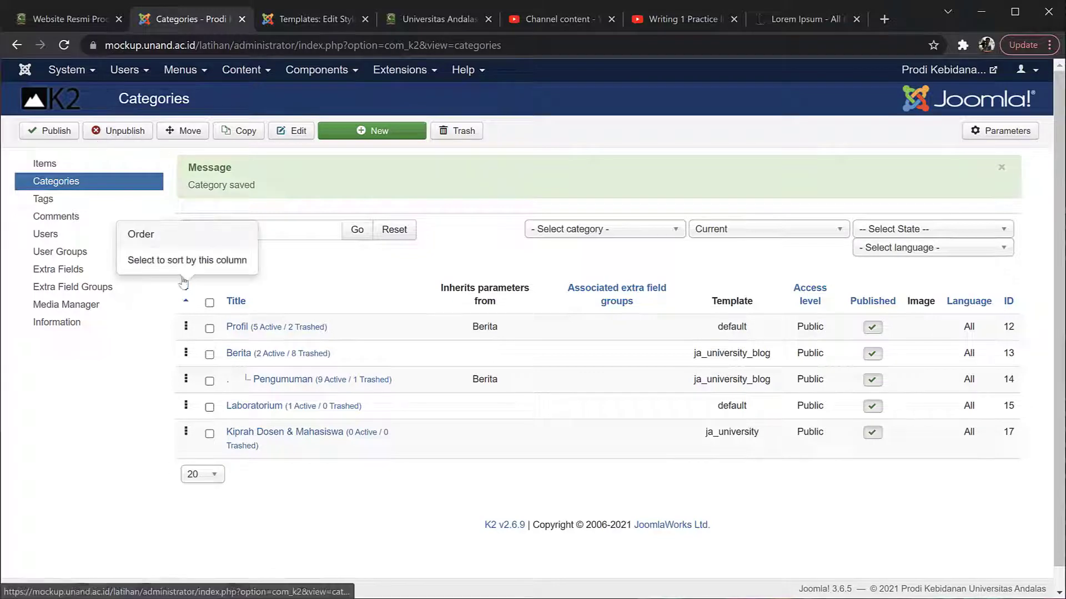
# - Change the category of the item "Contoh Artikel" to Kiprah Dosen & Mahasiswa and save the item
pyautogui.click(49, 170)
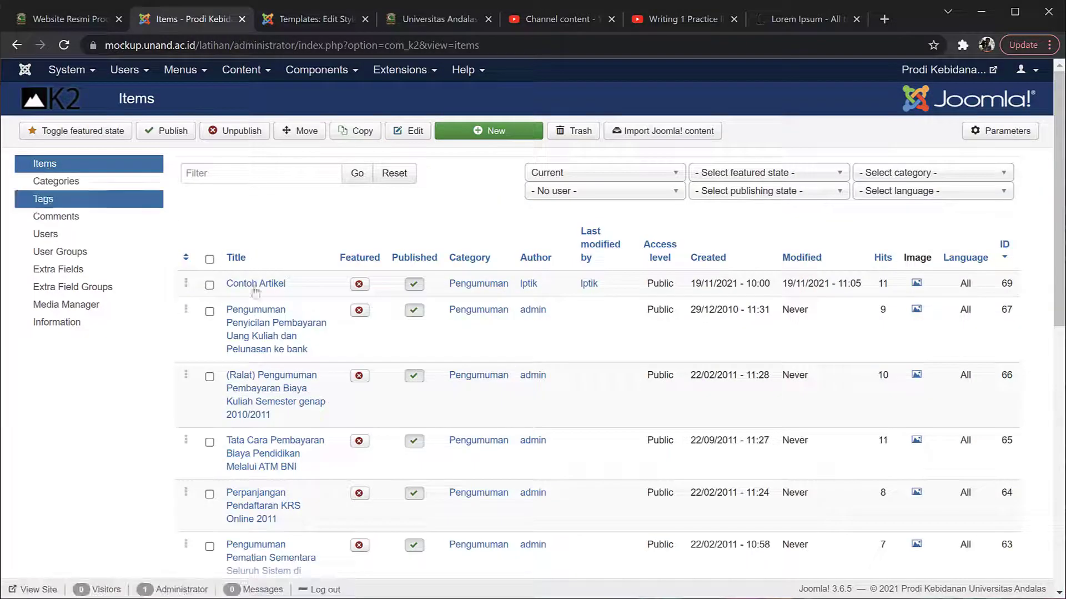
pyautogui.click(278, 284)
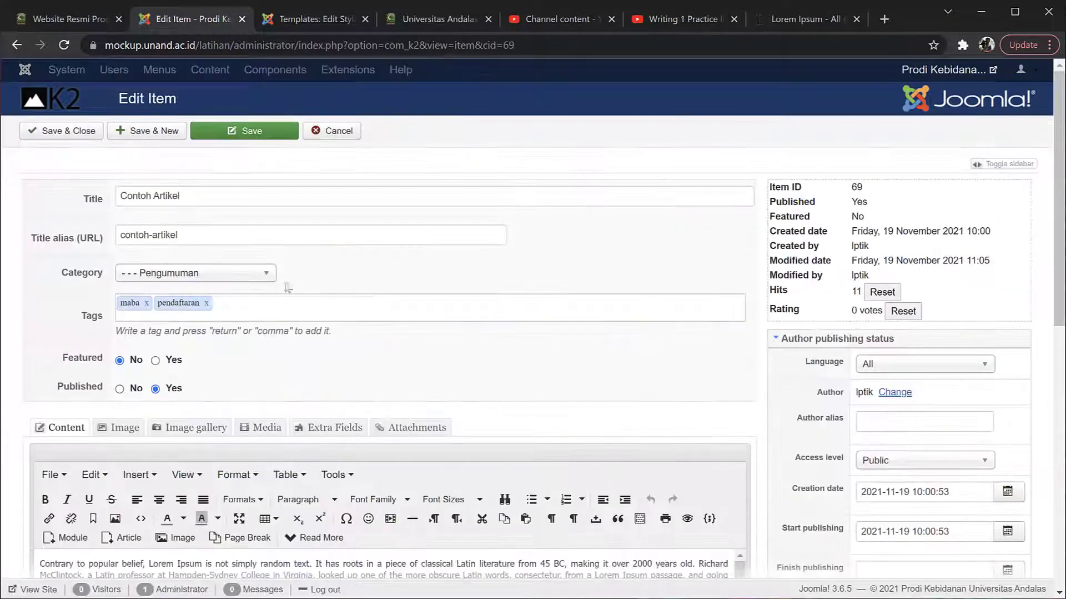
pyautogui.click(265, 274)
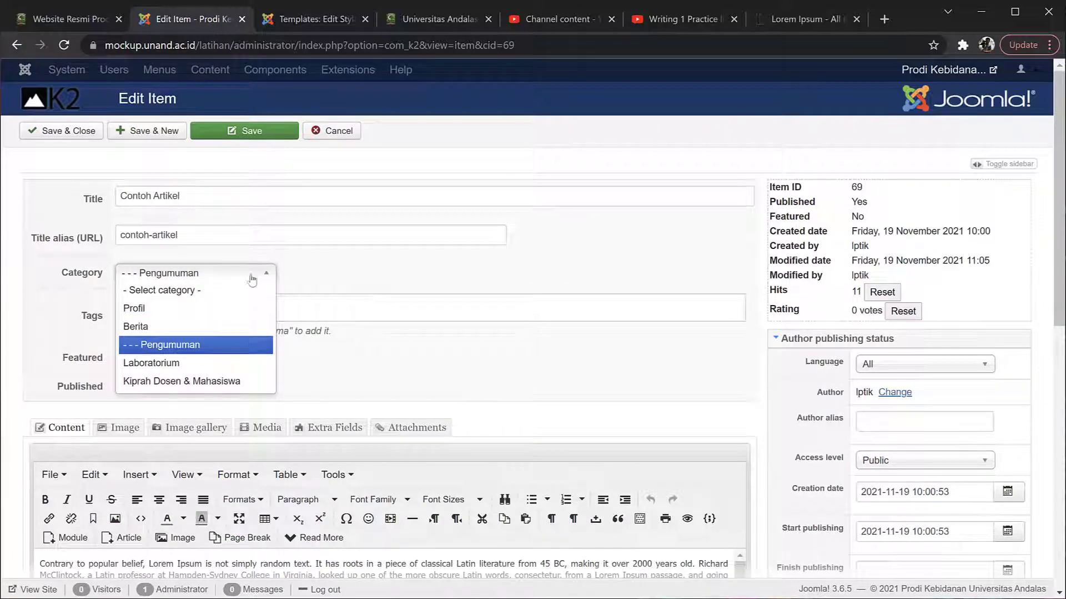
pyautogui.click(168, 383)
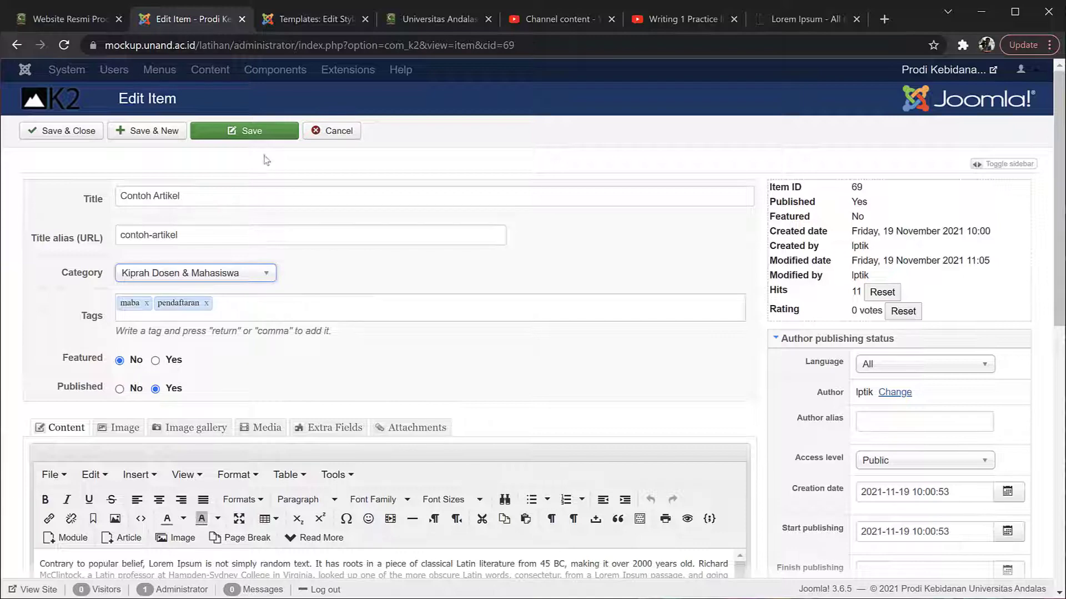
pyautogui.click(242, 133)
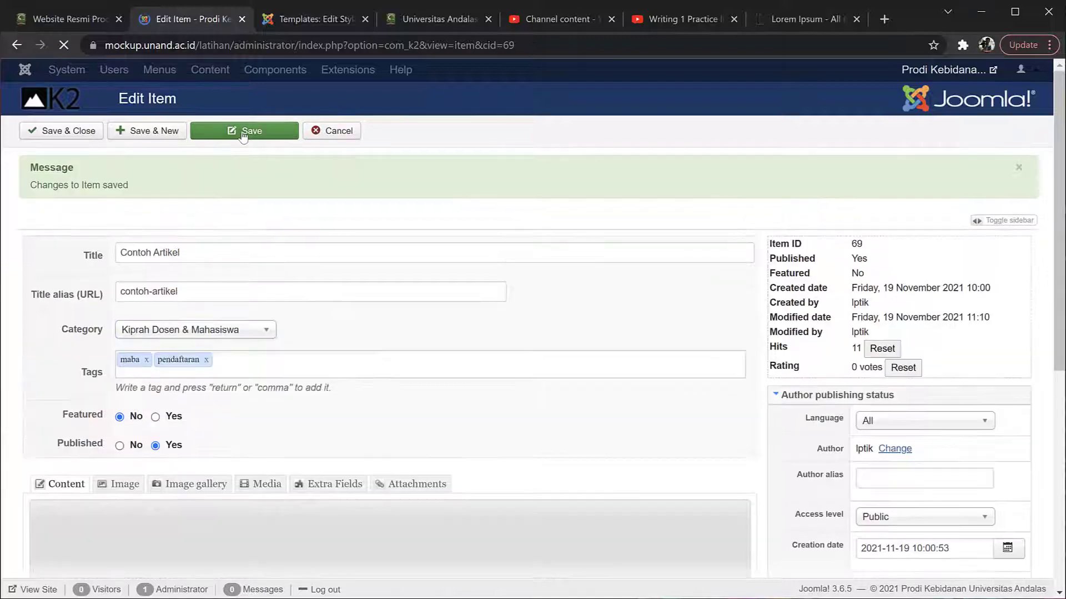
# - Reload the public home page and examine the articles in its Kiprah Mahasiswa dan Dosen section
pyautogui.click(48, 16)
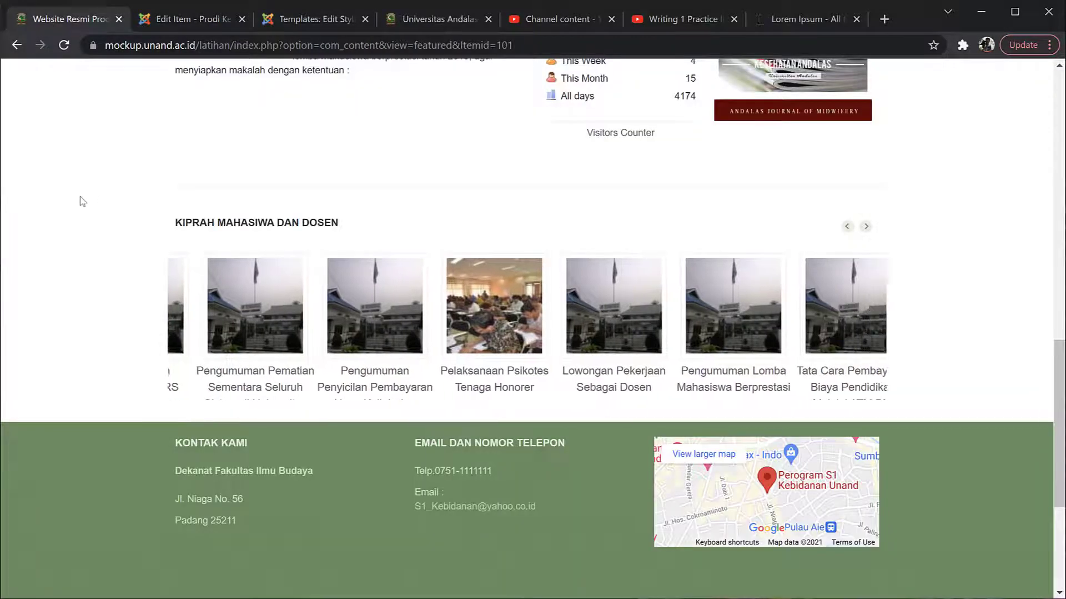
pyautogui.scroll(10, 82, 200)
pyautogui.scroll(5, 82, 201)
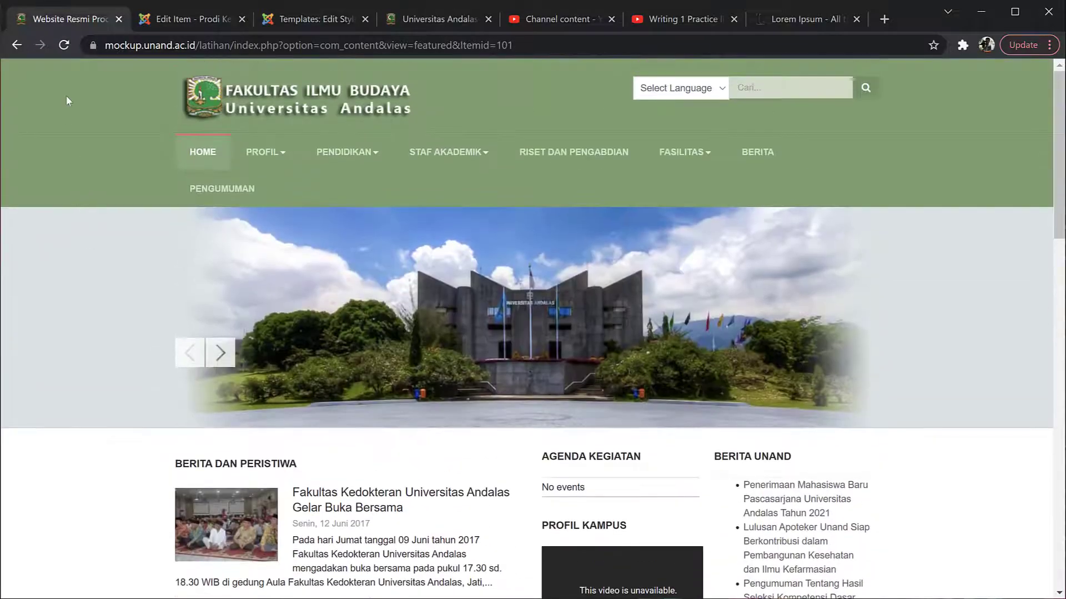
pyautogui.click(65, 45)
pyautogui.scroll(-3, 301, 381)
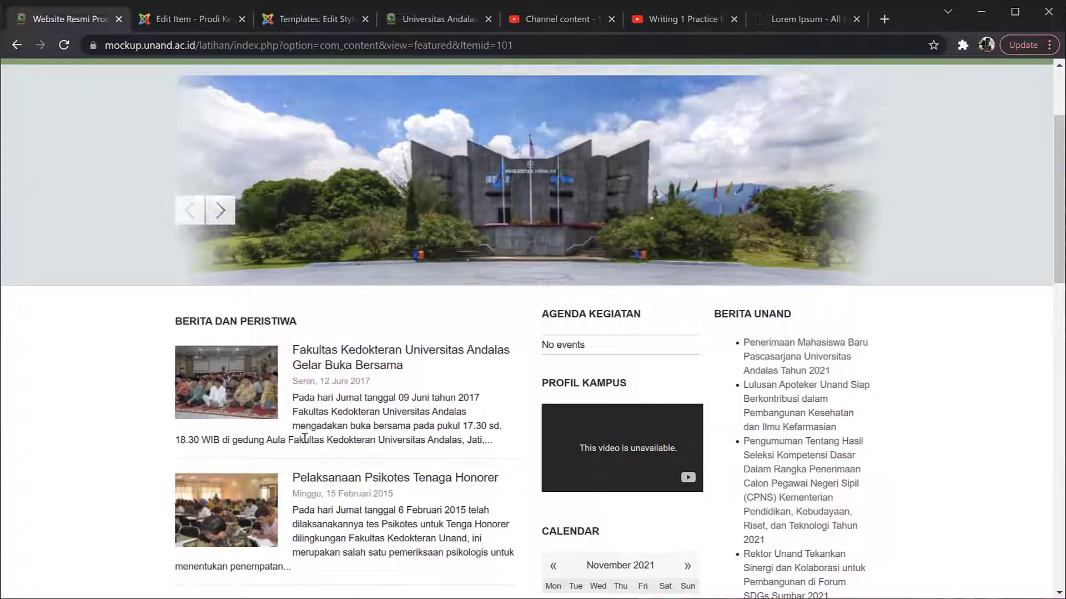
pyautogui.scroll(-14, 290, 353)
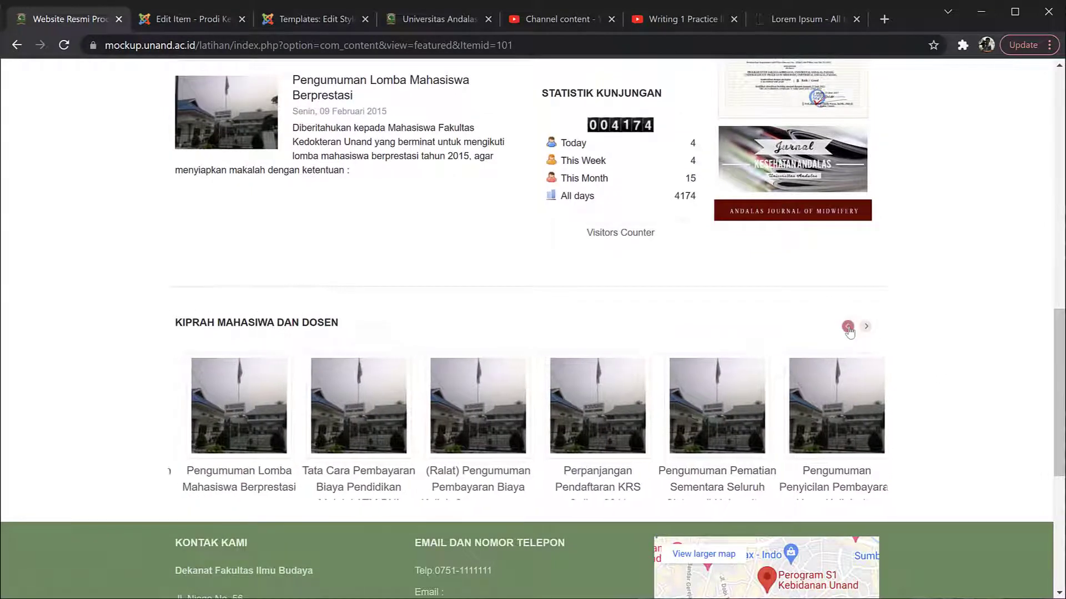
# - Browse back through the articles in the home page's Kiprah Mahasiwa dan Dosen slider
pyautogui.click(848, 328)
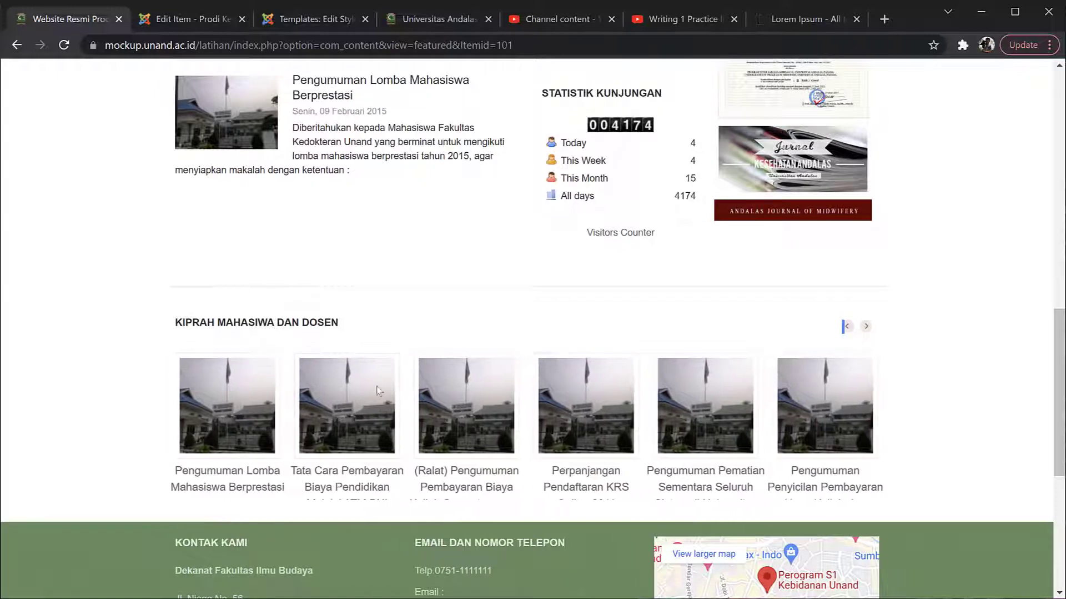
pyautogui.scroll(2, 389, 378)
pyautogui.scroll(-1, 388, 378)
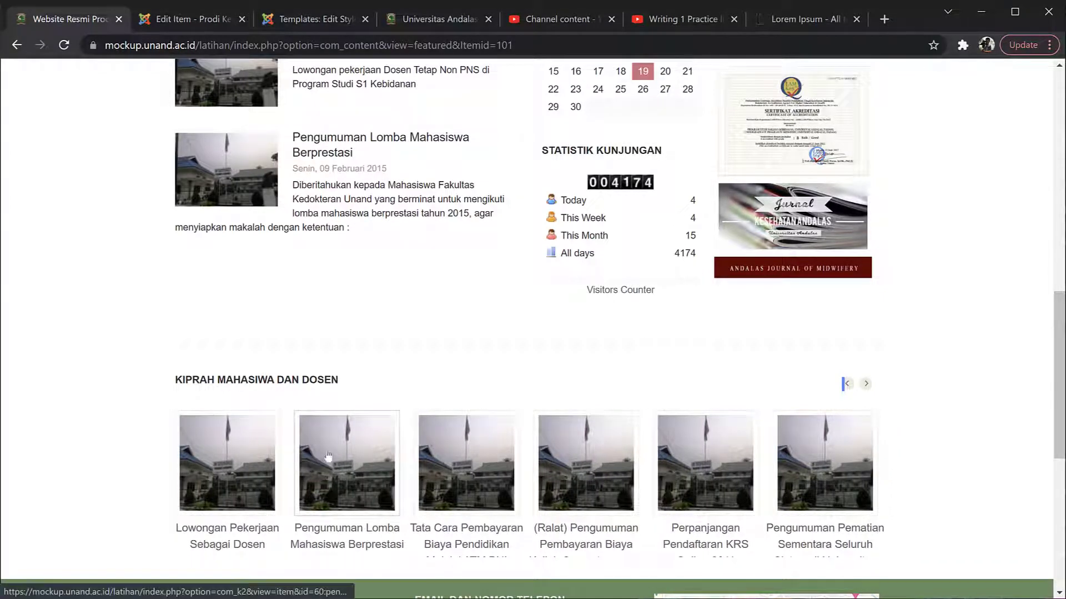
# - Save and close the Contoh Artikel item, and list the site modules at the contentslider position
pyautogui.click(169, 17)
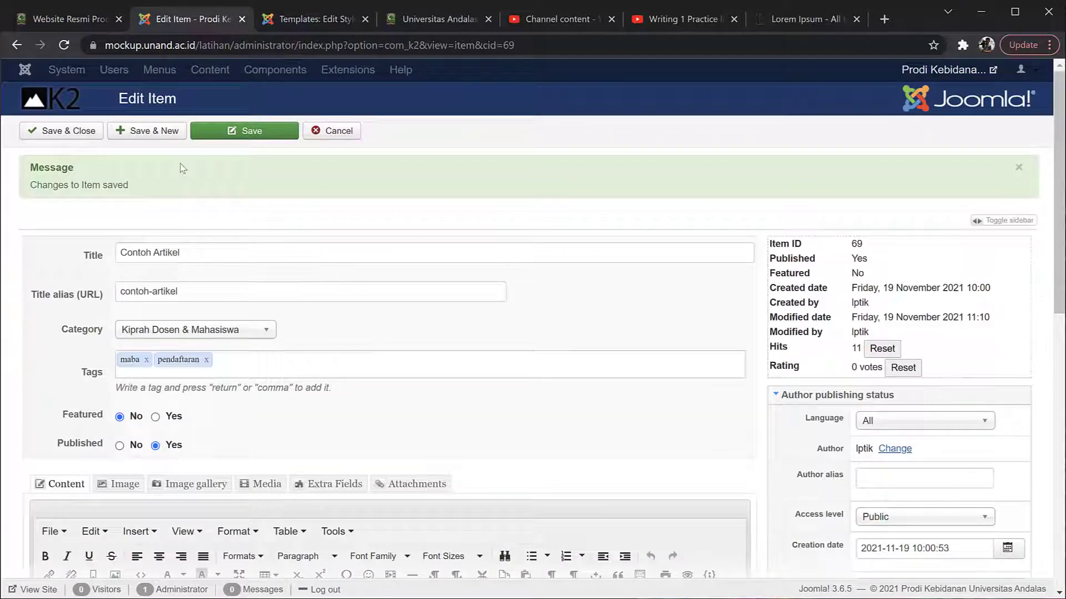
pyautogui.click(85, 138)
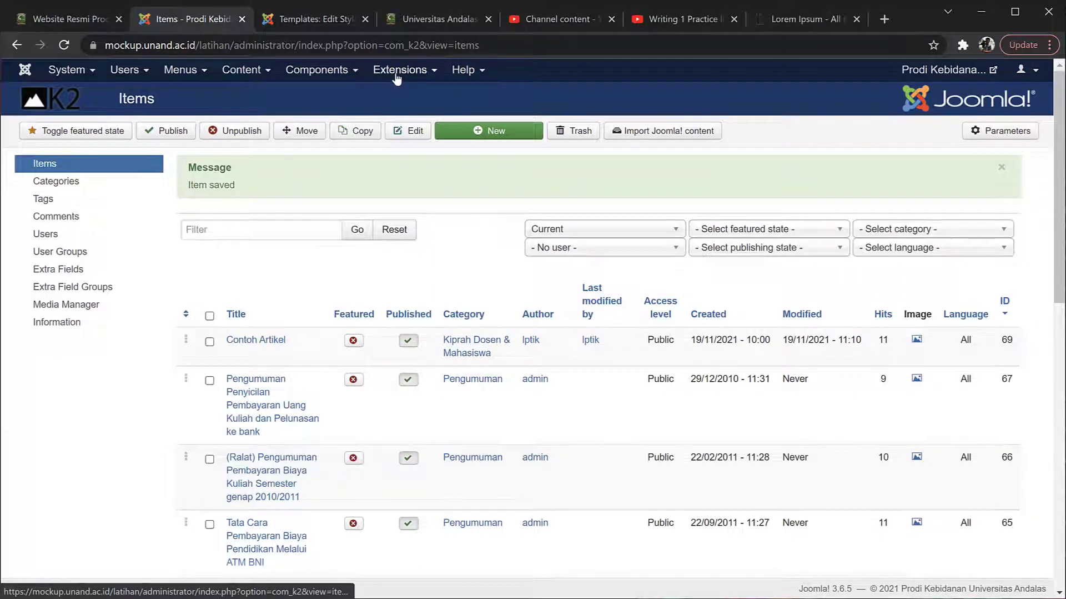
pyautogui.click(396, 79)
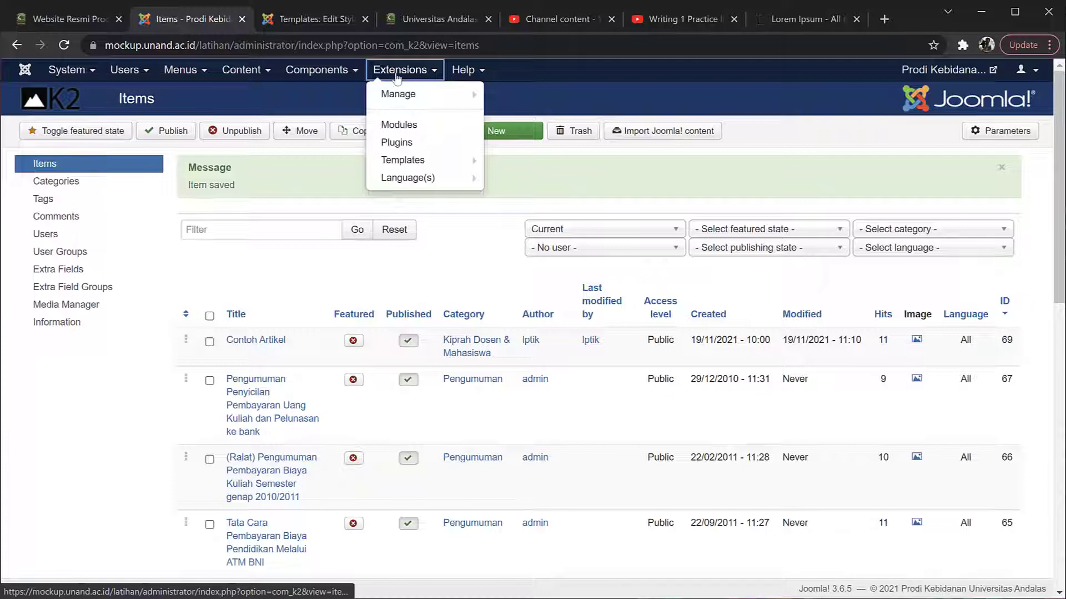
pyautogui.click(401, 128)
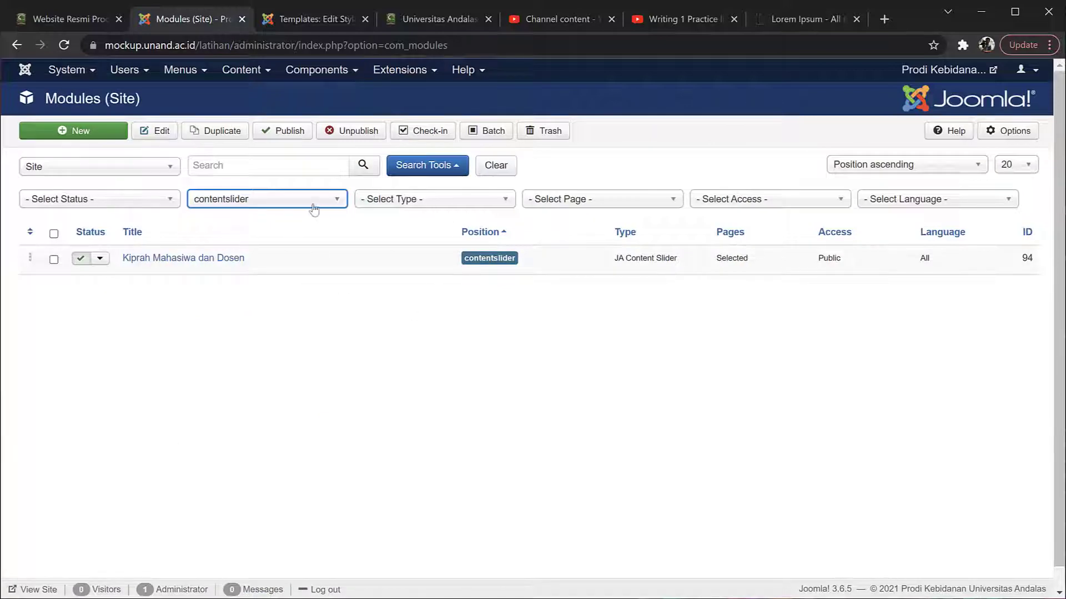
pyautogui.click(340, 205)
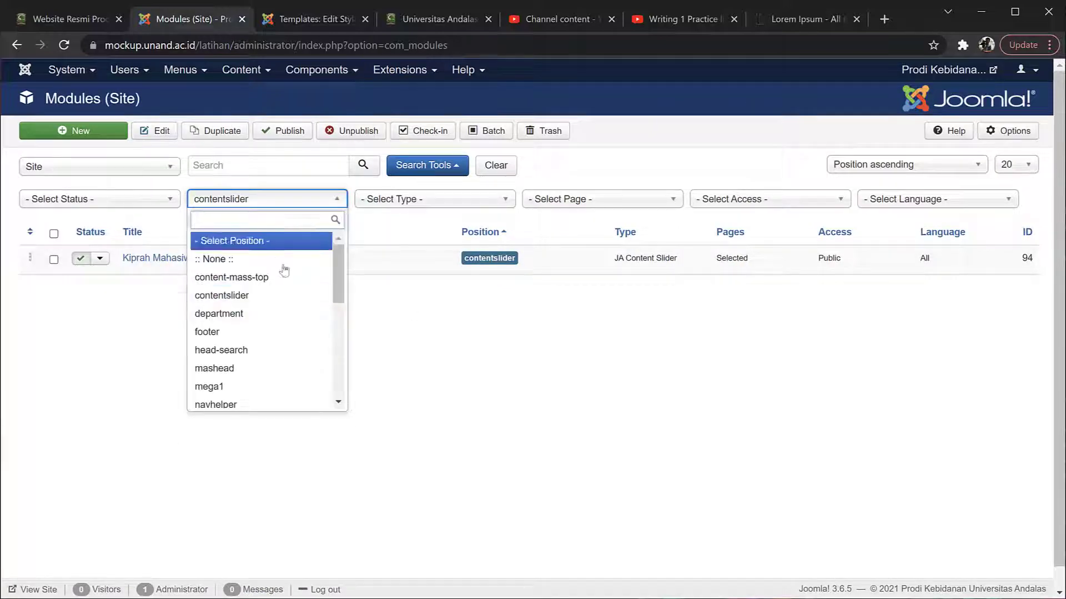
pyautogui.click(240, 299)
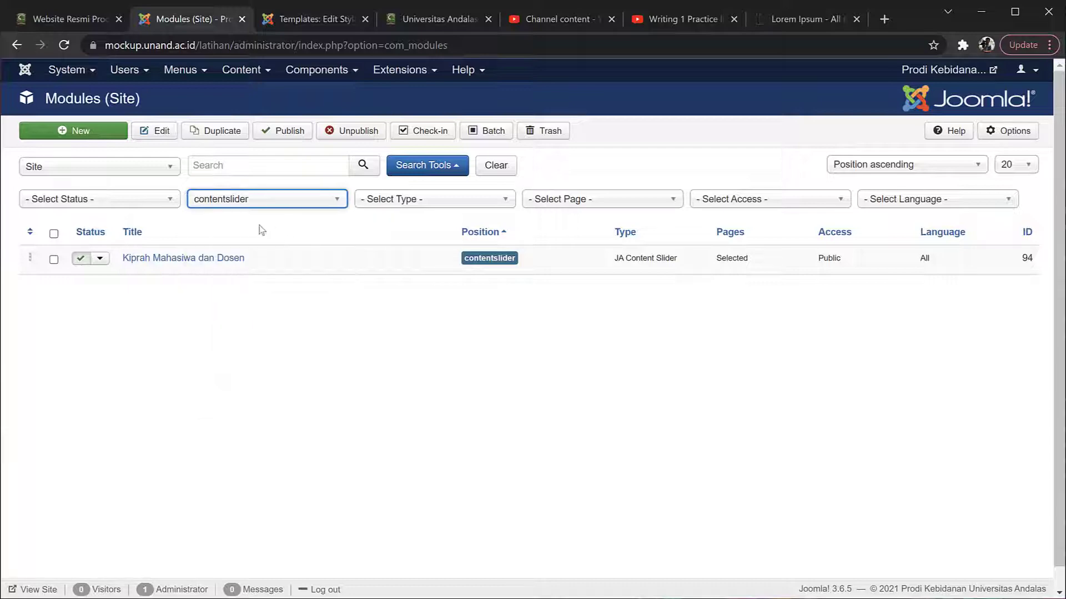
# - Recheck the Kiprah Mahasiwa dan Dosen slider on the home page, view its Pengumuman Pematian Sementara article, and return to the home page
pyautogui.click(71, 23)
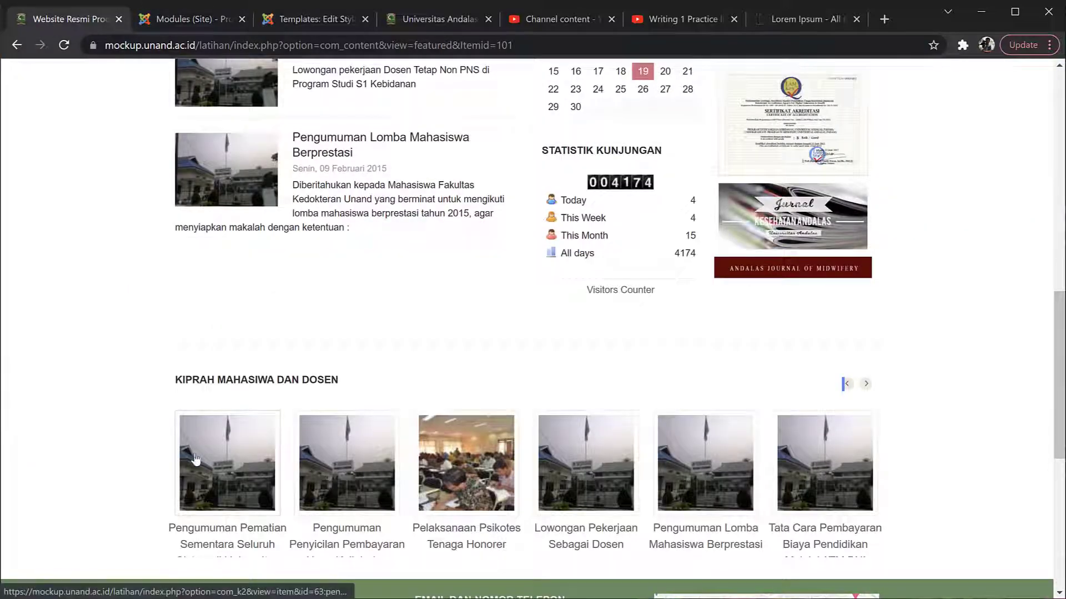
pyautogui.press('F5')
pyautogui.click(263, 492)
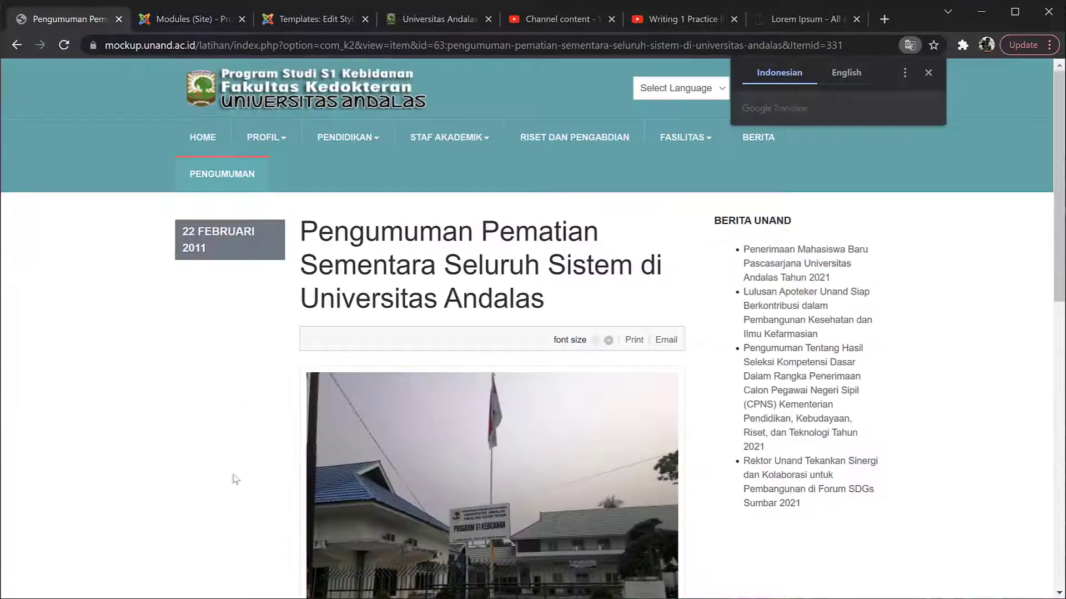
pyautogui.click(18, 50)
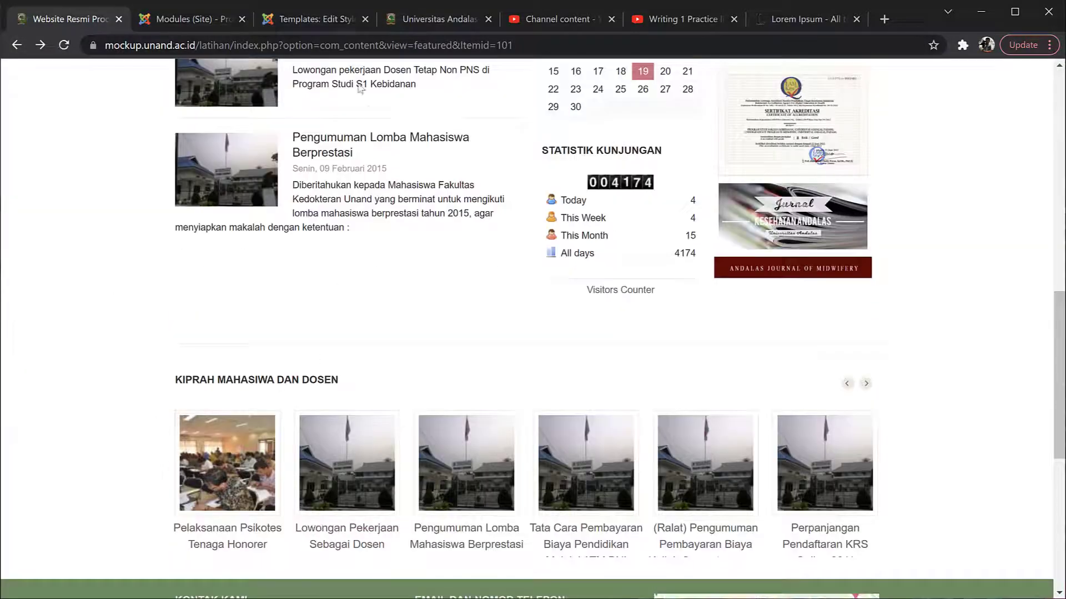
# - Filter the site modules by the contentslider position and open the Kiprah Mahasiwa dan Dosen module for editing
pyautogui.click(196, 22)
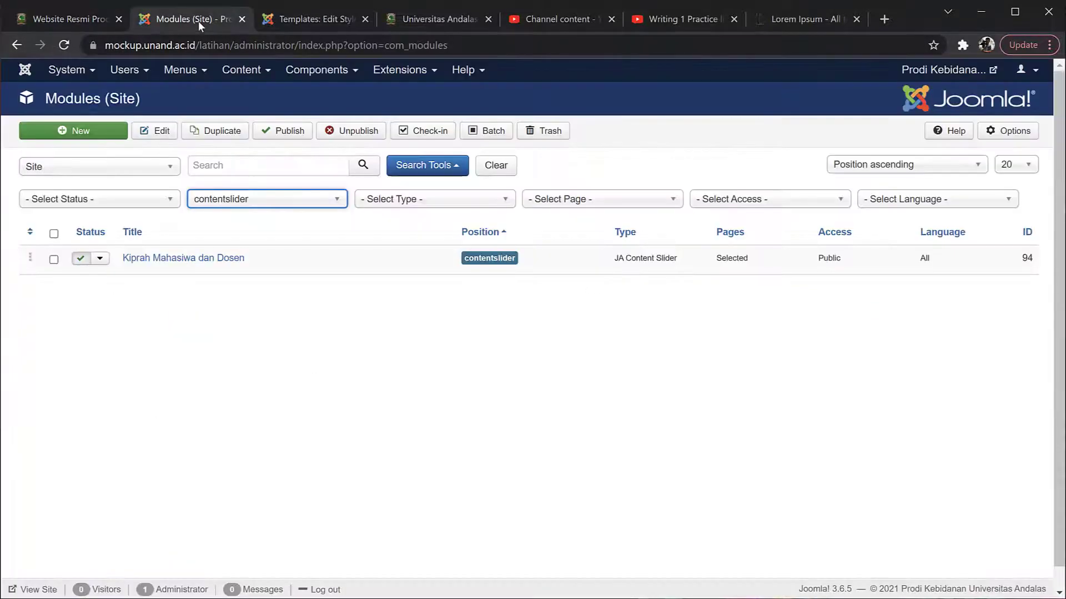
pyautogui.click(339, 200)
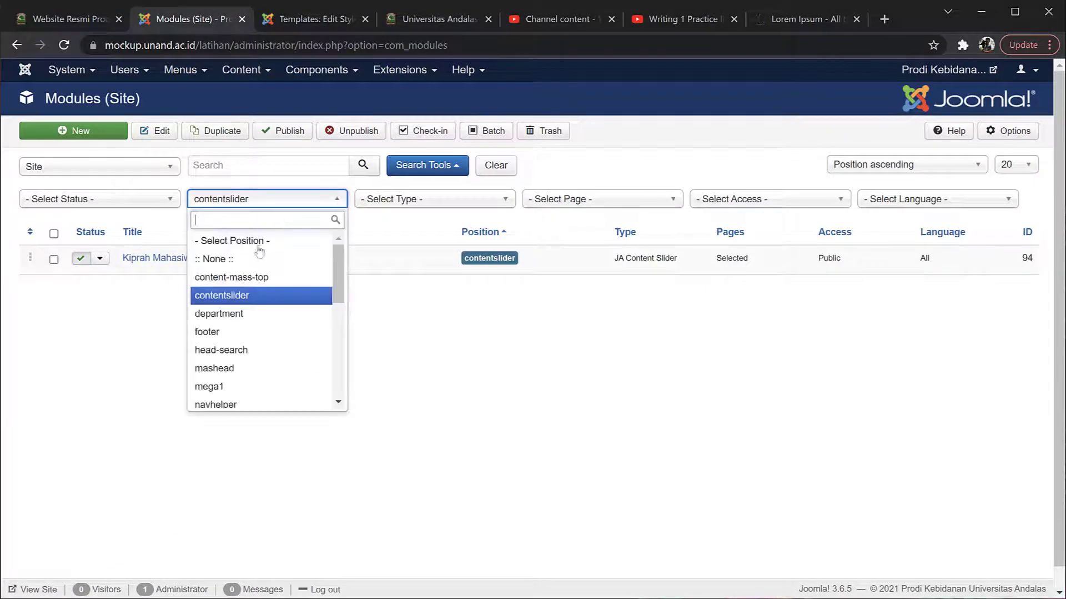
pyautogui.click(236, 300)
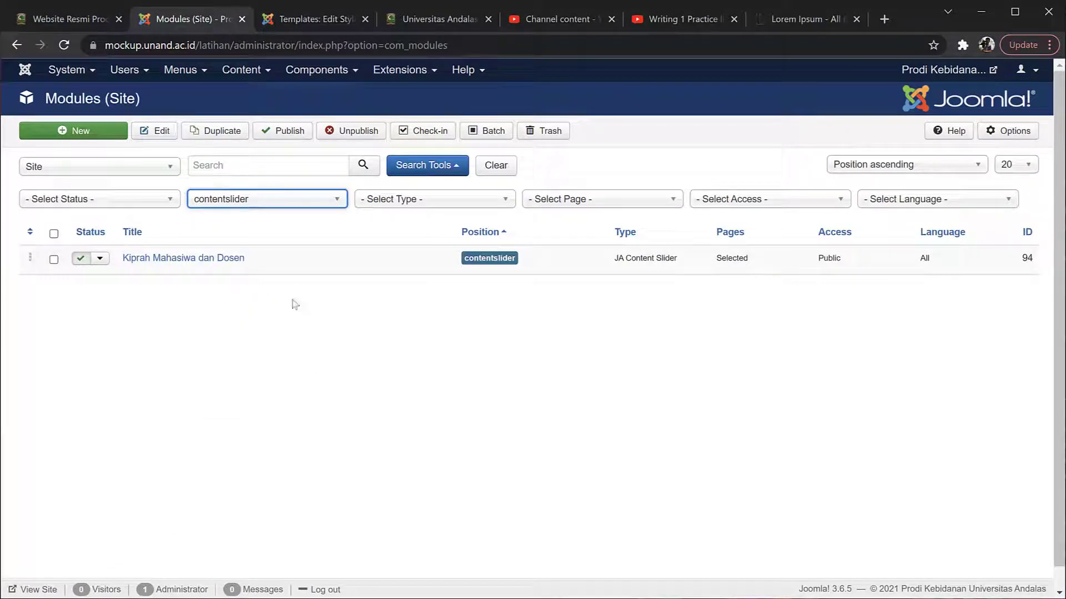
pyautogui.click(179, 259)
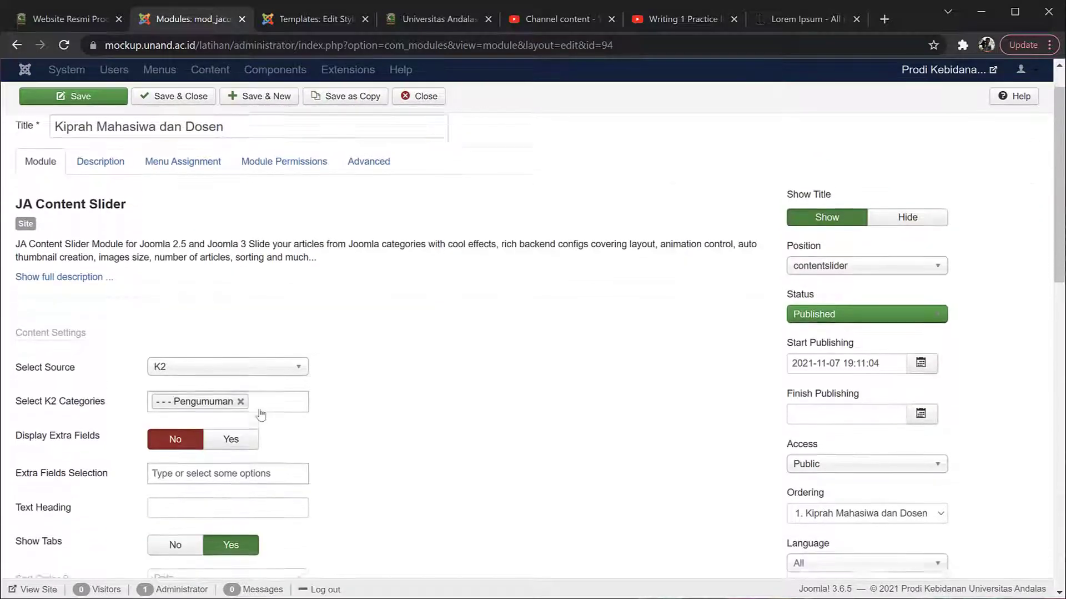
# - Replace the slider module's K2 category Pengumuman with Kiprah Dosen & Mahasiswa and save the module
pyautogui.scroll(-1, 368, 361)
pyautogui.scroll(-1, 410, 361)
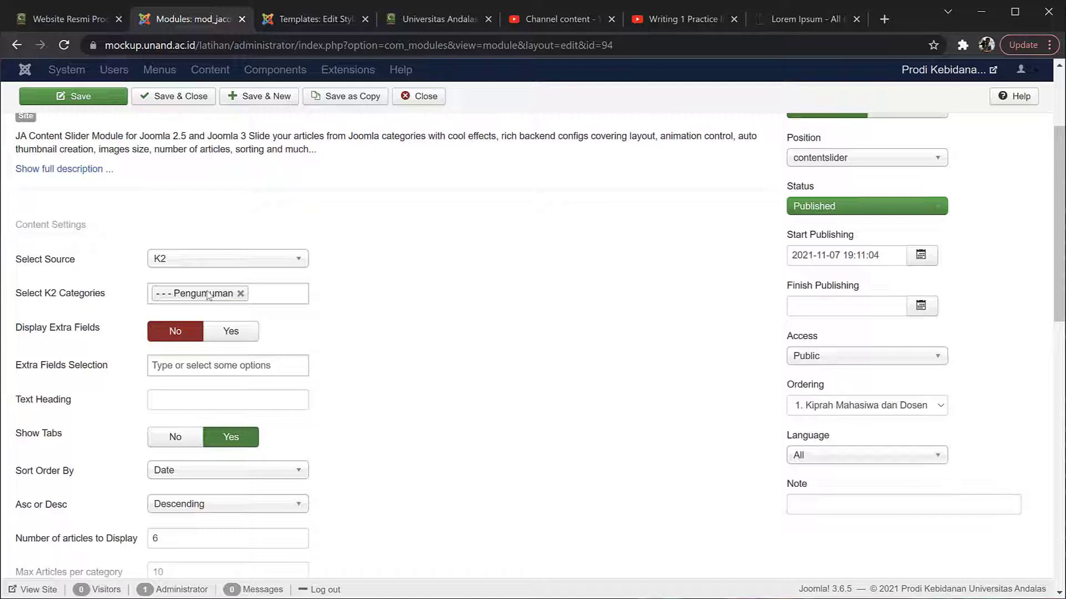
pyautogui.click(241, 293)
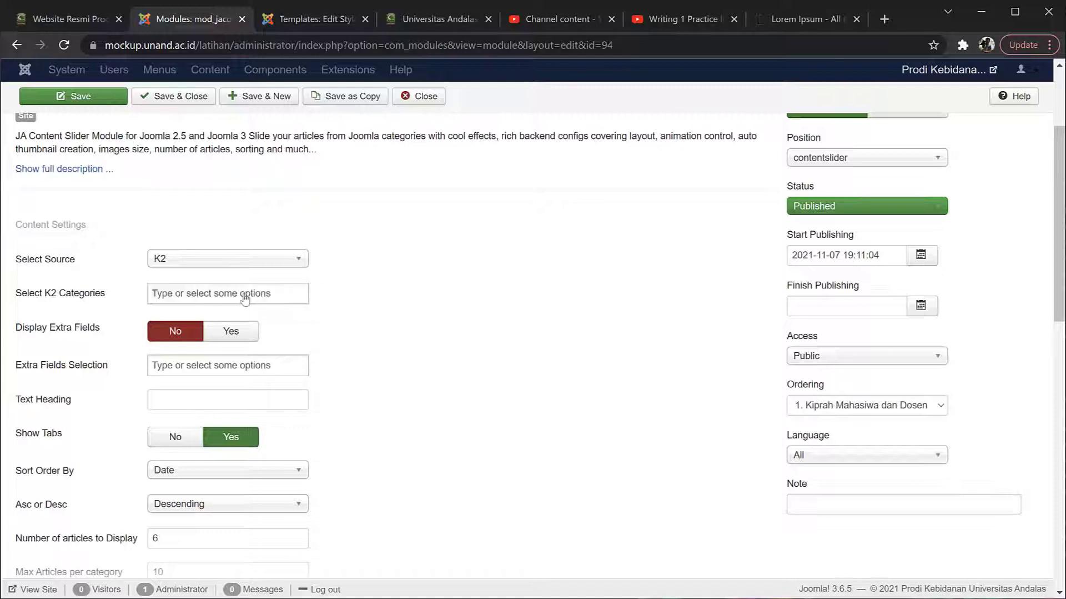
pyautogui.click(219, 293)
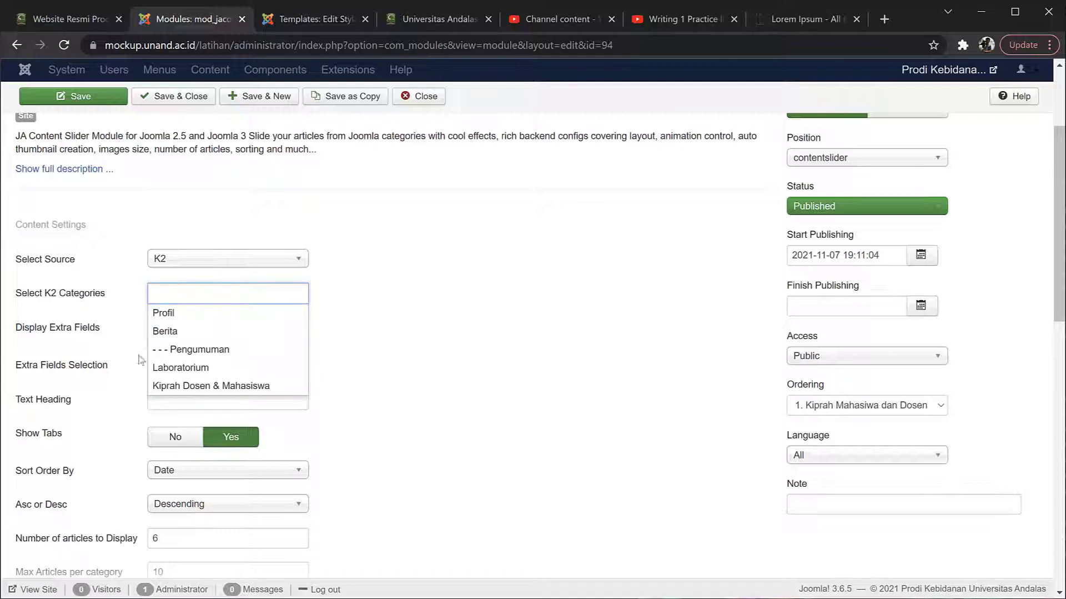
pyautogui.click(173, 392)
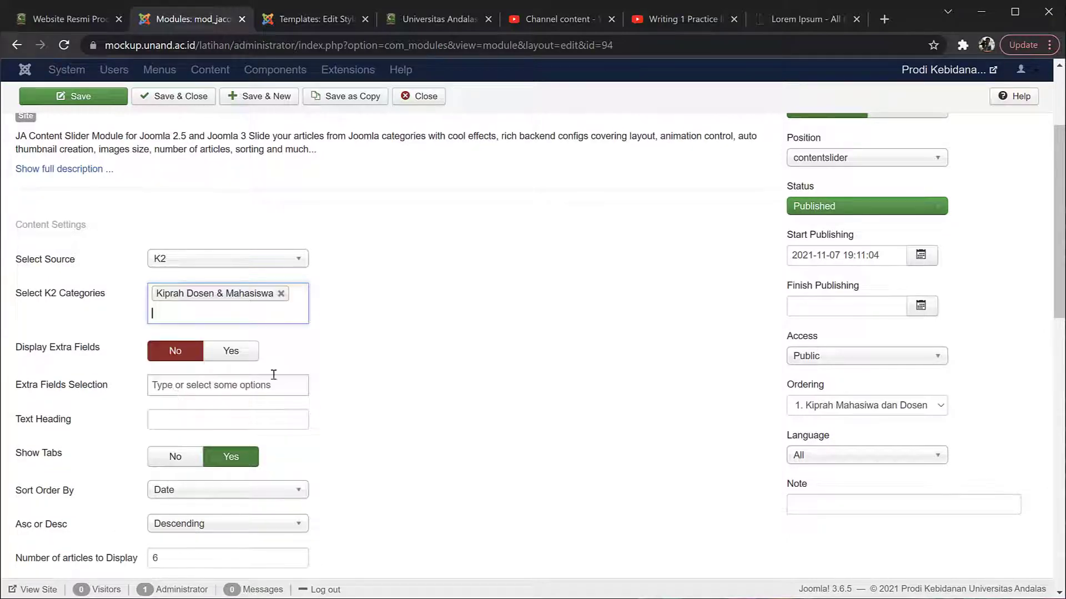
pyautogui.scroll(-3, 319, 392)
pyautogui.scroll(4, 320, 392)
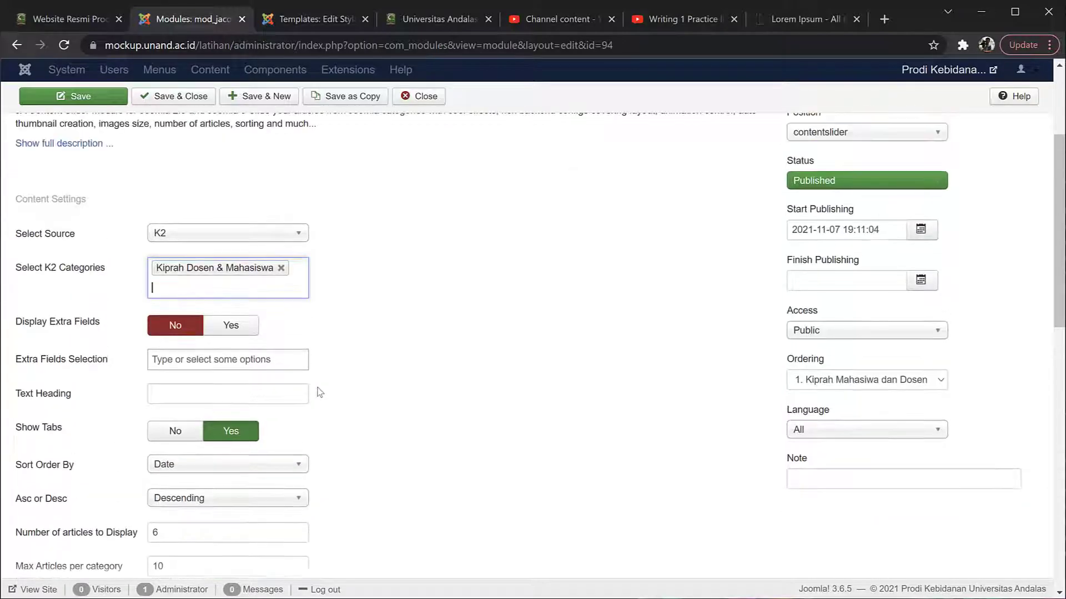
pyautogui.click(91, 97)
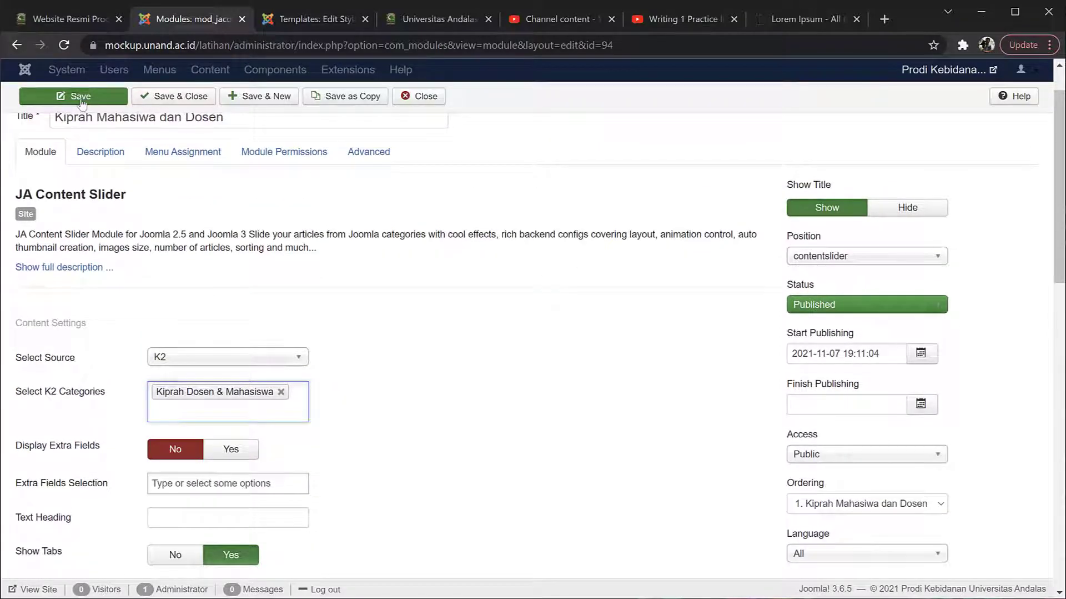
# - Reload the public home page, open Contoh Artikel from the Kiprah Mahasiwa dan Dosen slider, look it over, and return to the home page
pyautogui.click(77, 16)
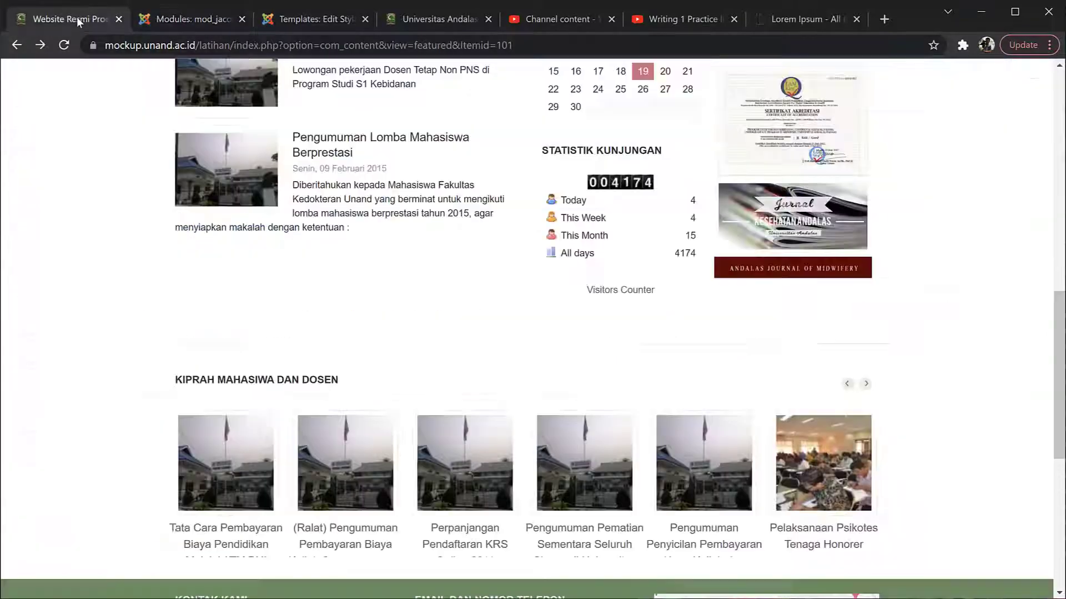
pyautogui.click(64, 45)
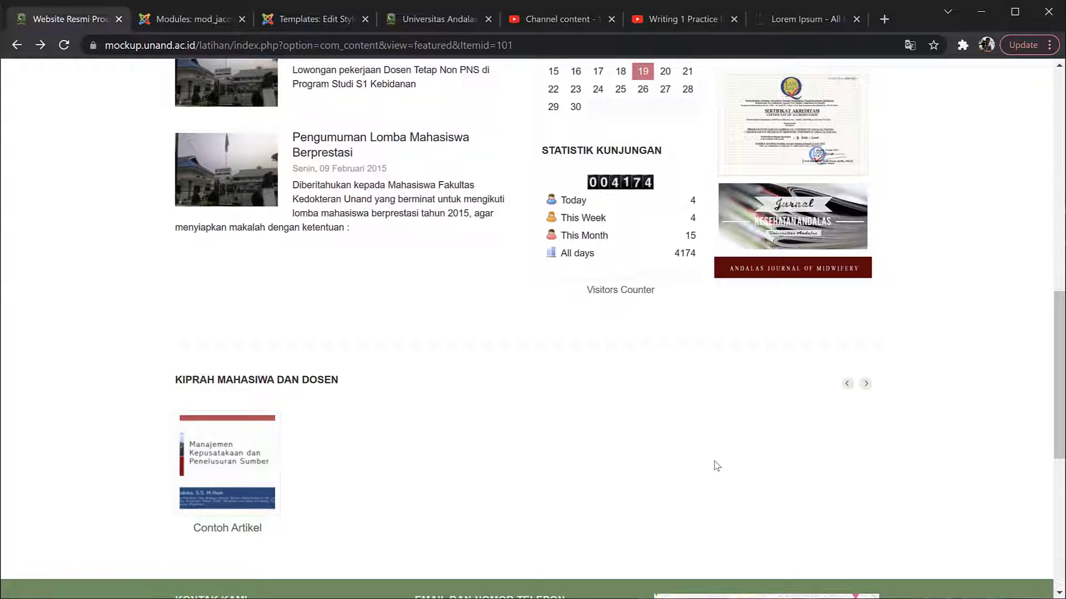
pyautogui.click(237, 455)
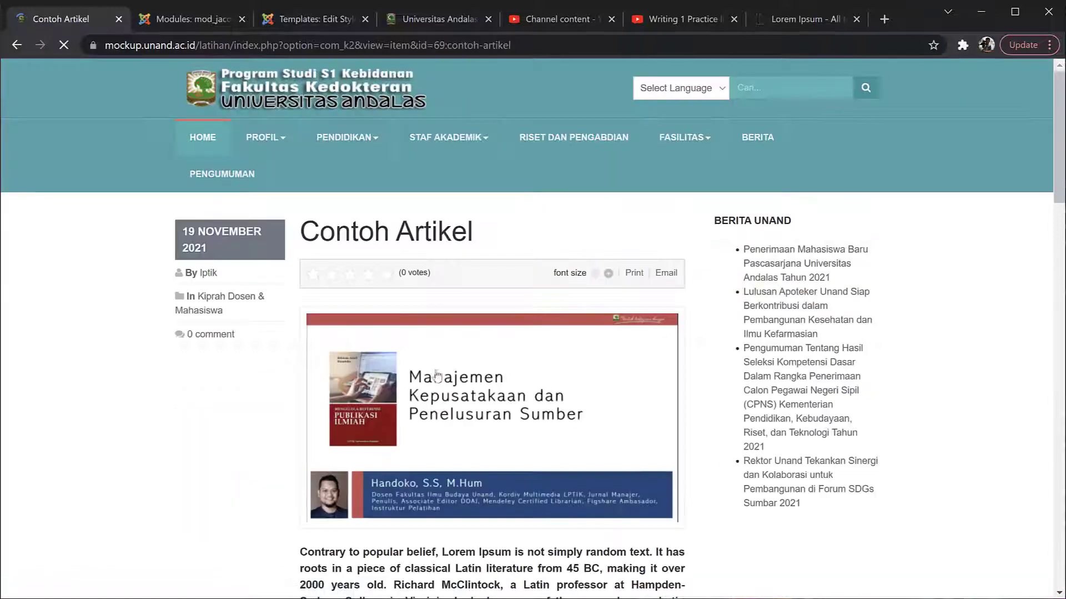
pyautogui.scroll(-1, 543, 332)
pyautogui.scroll(-3, 543, 328)
pyautogui.scroll(3, 543, 328)
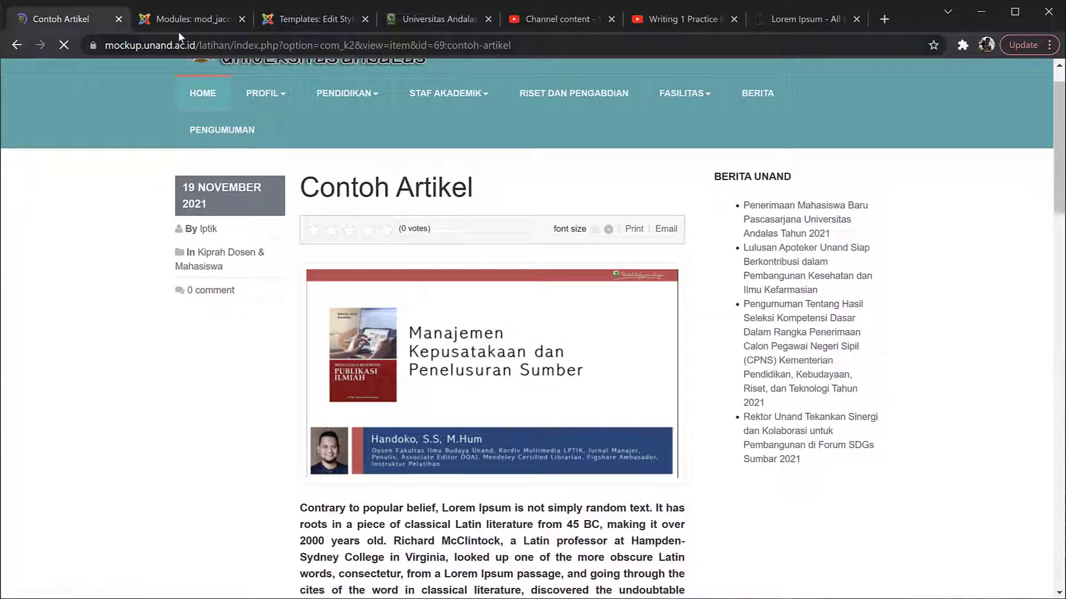
pyautogui.click(15, 49)
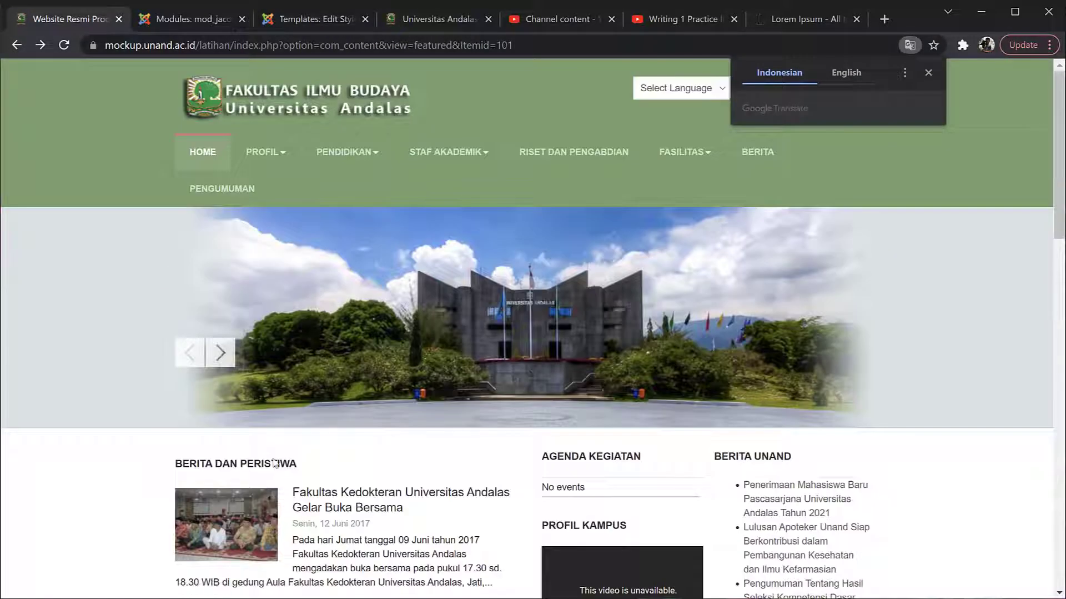
# - Open the news article "Fakultas Kedokteran Universitas Andalas Gelar Buka Bersama" and the slider's Contoh Artikel in separate new tabs
pyautogui.scroll(-2, 273, 462)
pyautogui.rightClick(334, 396)
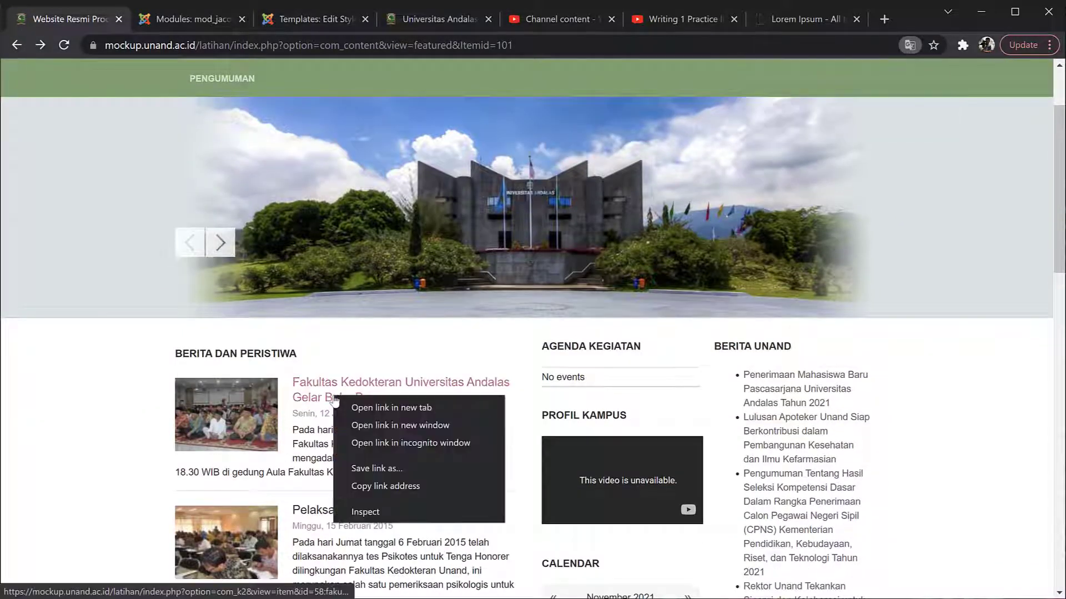
pyautogui.click(358, 407)
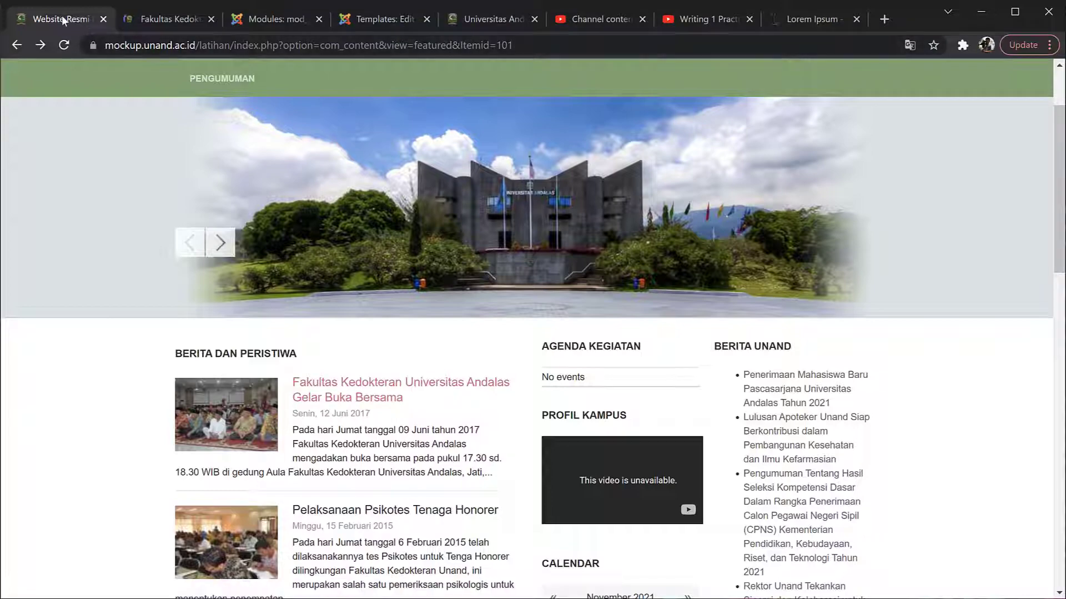
pyautogui.scroll(-15, 306, 444)
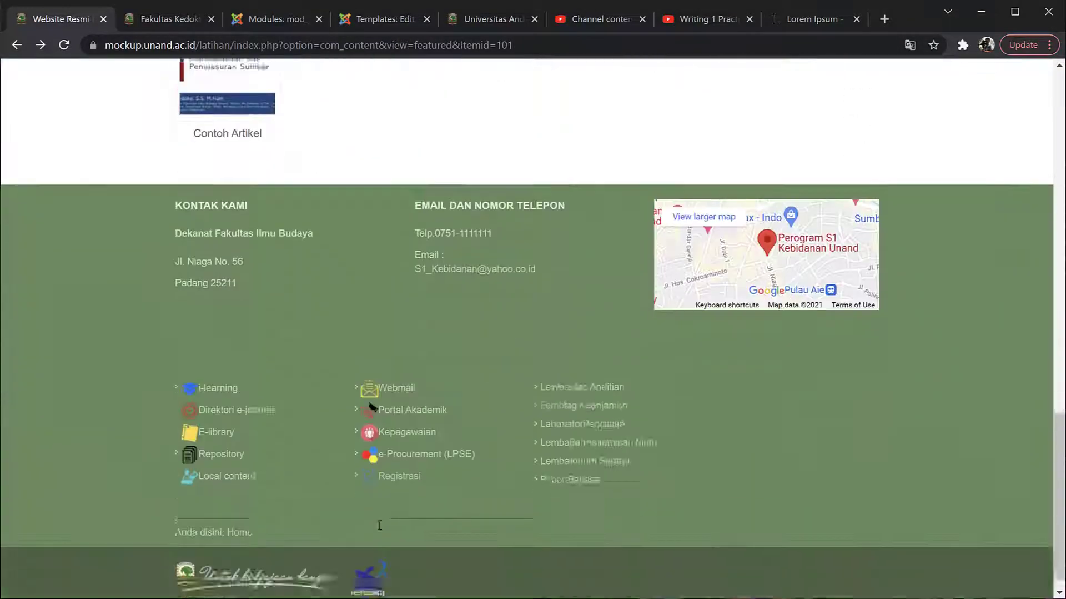
pyautogui.scroll(3, 379, 494)
pyautogui.scroll(2, 352, 231)
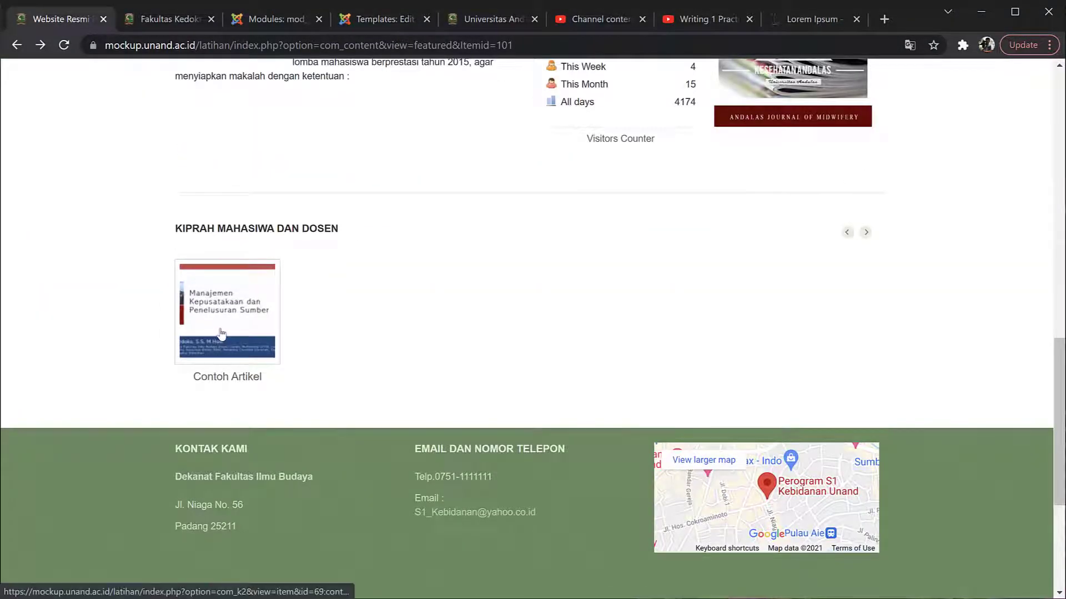
pyautogui.rightClick(232, 331)
pyautogui.click(275, 341)
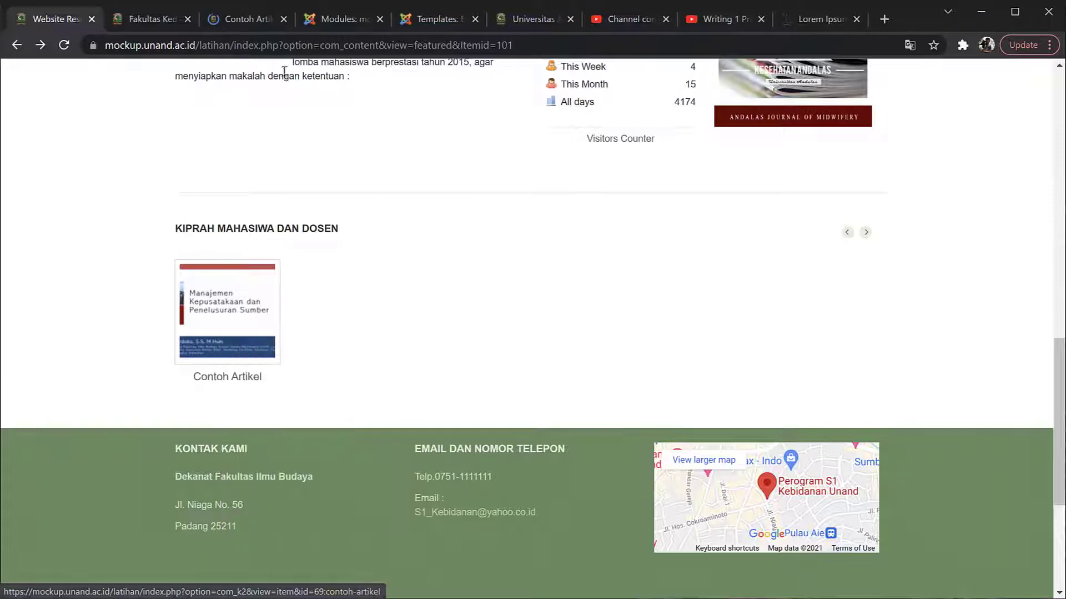
# - Compare the article page layout of Contoh Artikel, including its author and category details, with that of the Buka Bersama news article
pyautogui.click(244, 20)
pyautogui.scroll(-3, 379, 417)
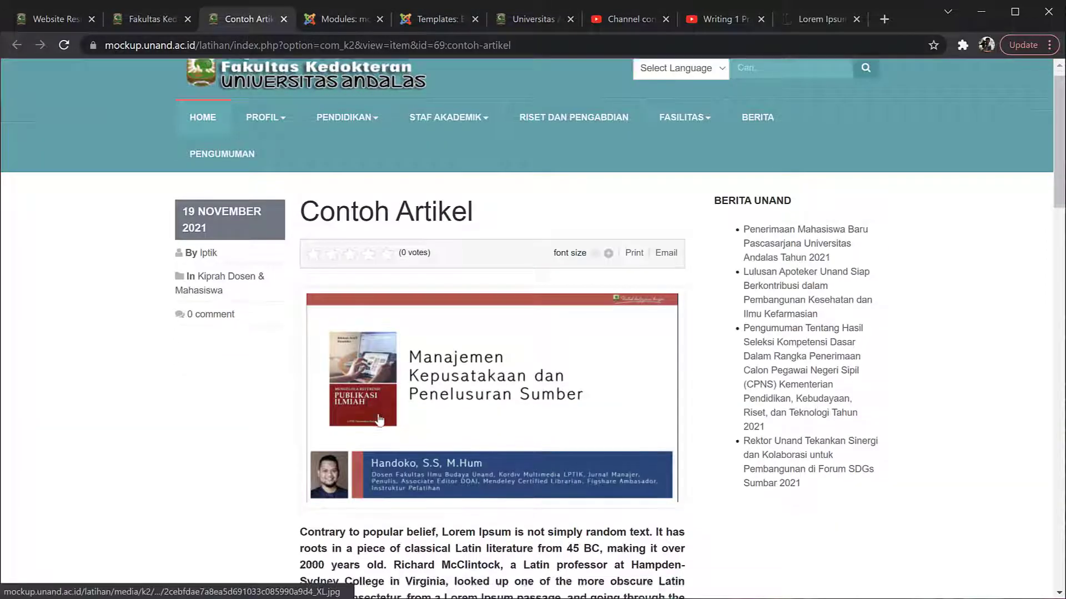
pyautogui.scroll(1, 379, 418)
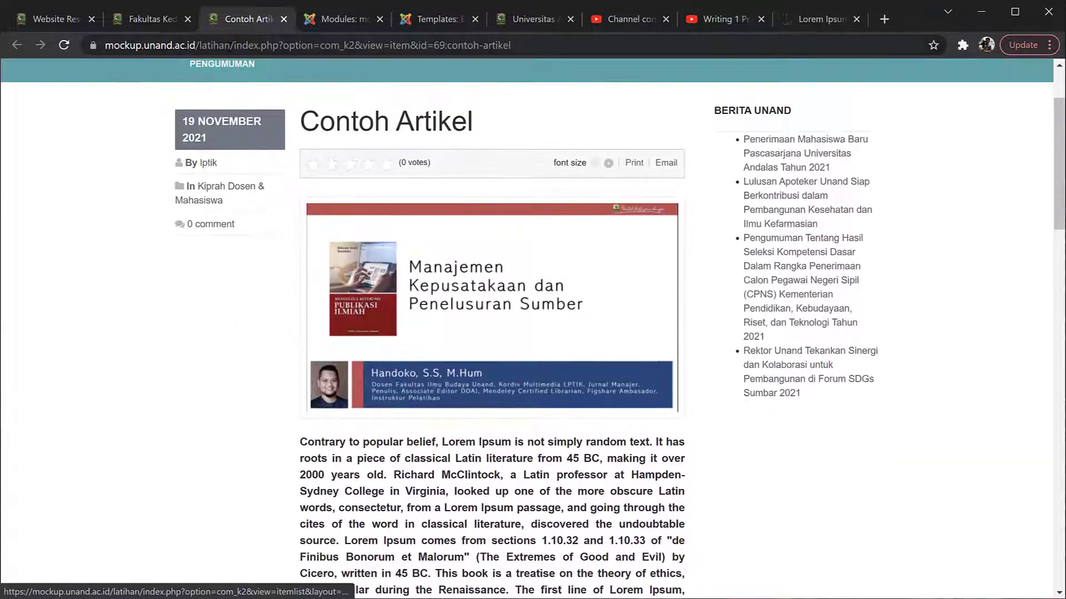
pyautogui.click(136, 17)
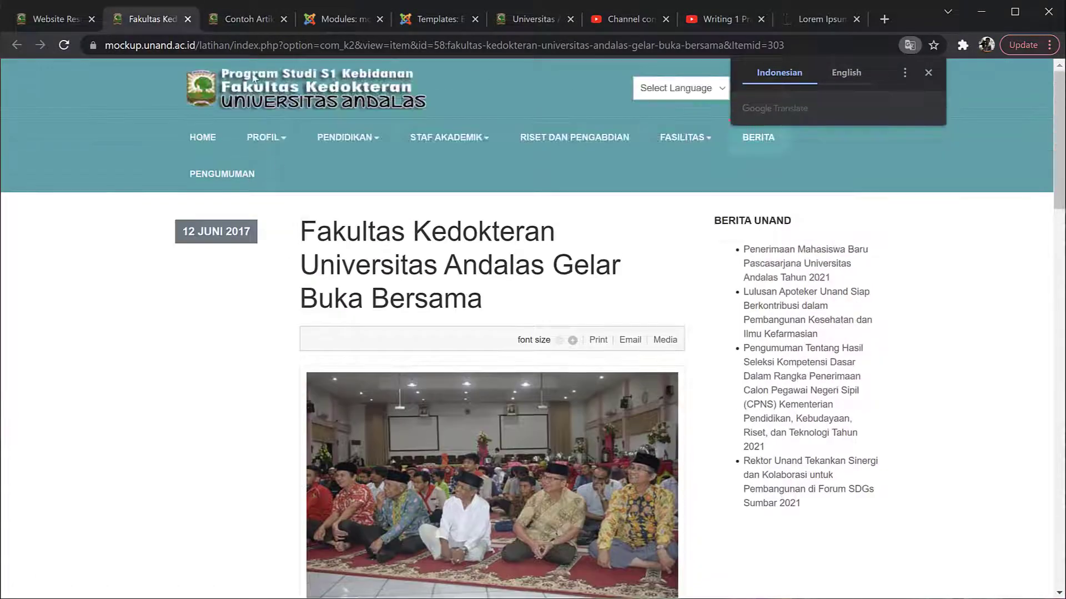
pyautogui.click(234, 17)
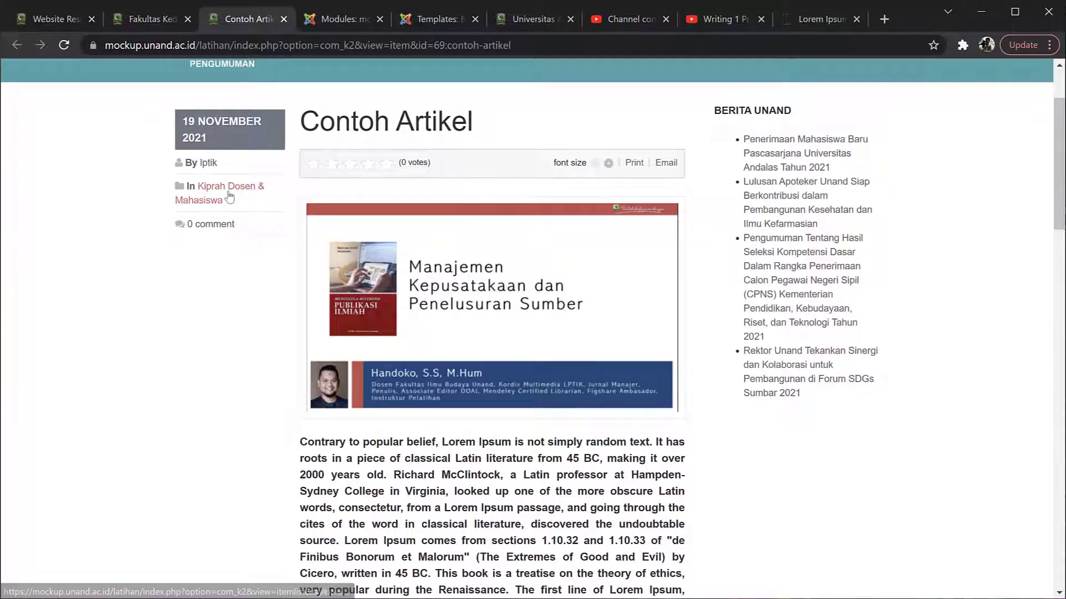
# - Examine the Buka Bersama news article from its heading down through its body, sharing buttons and Media section to the footer
pyautogui.click(151, 25)
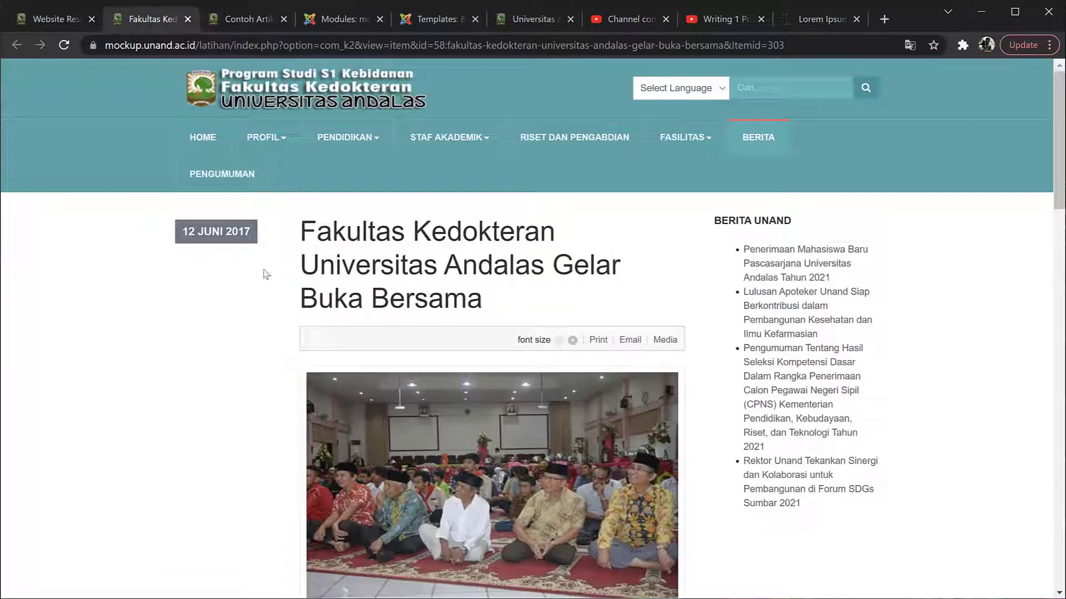
pyautogui.scroll(-15, 519, 368)
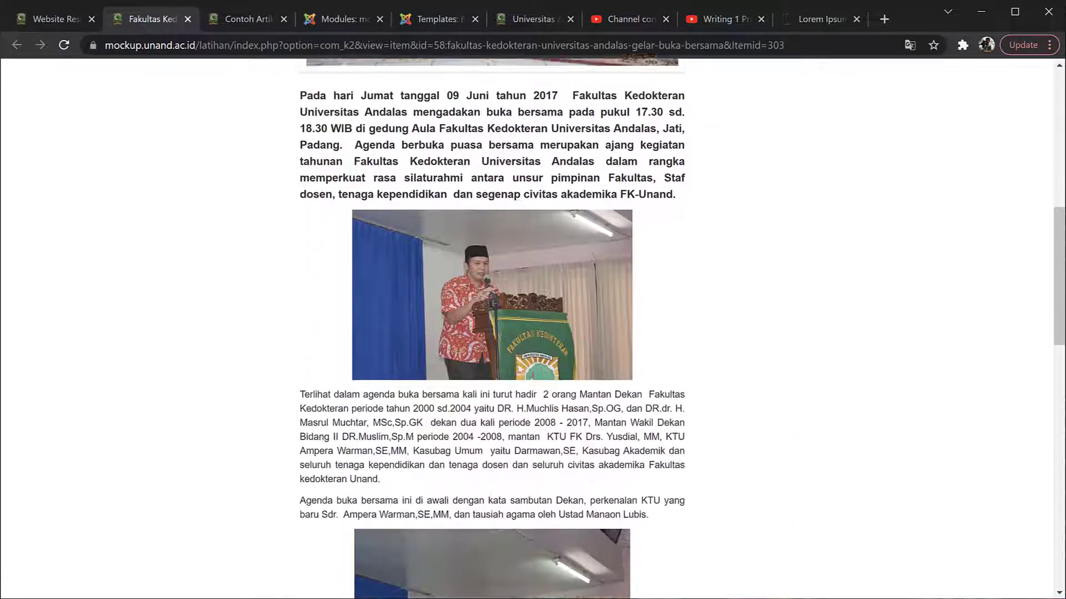
pyautogui.scroll(-15, 518, 367)
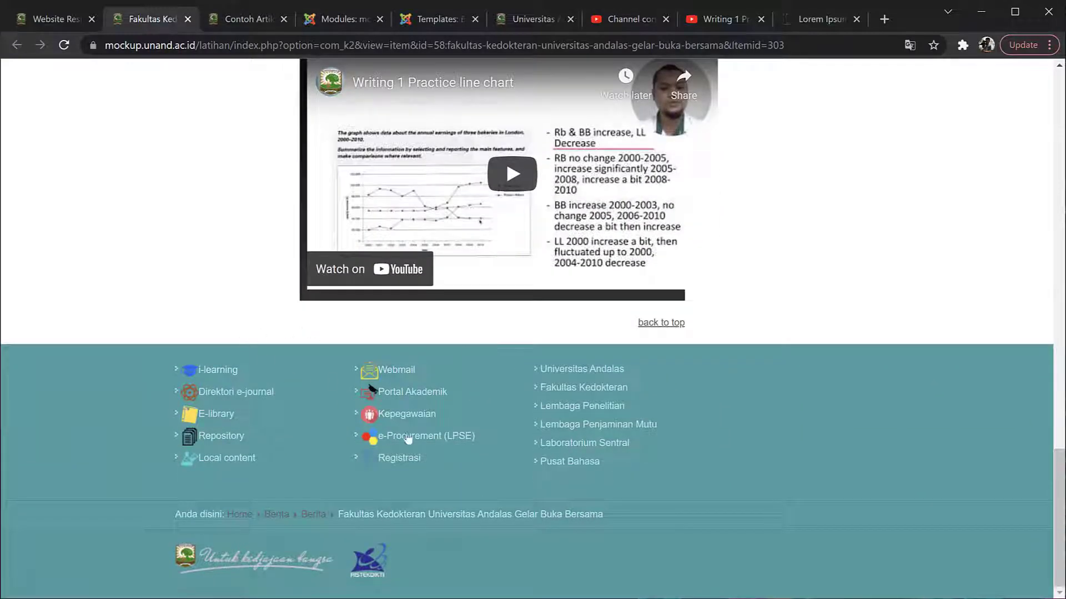
pyautogui.scroll(5, 530, 323)
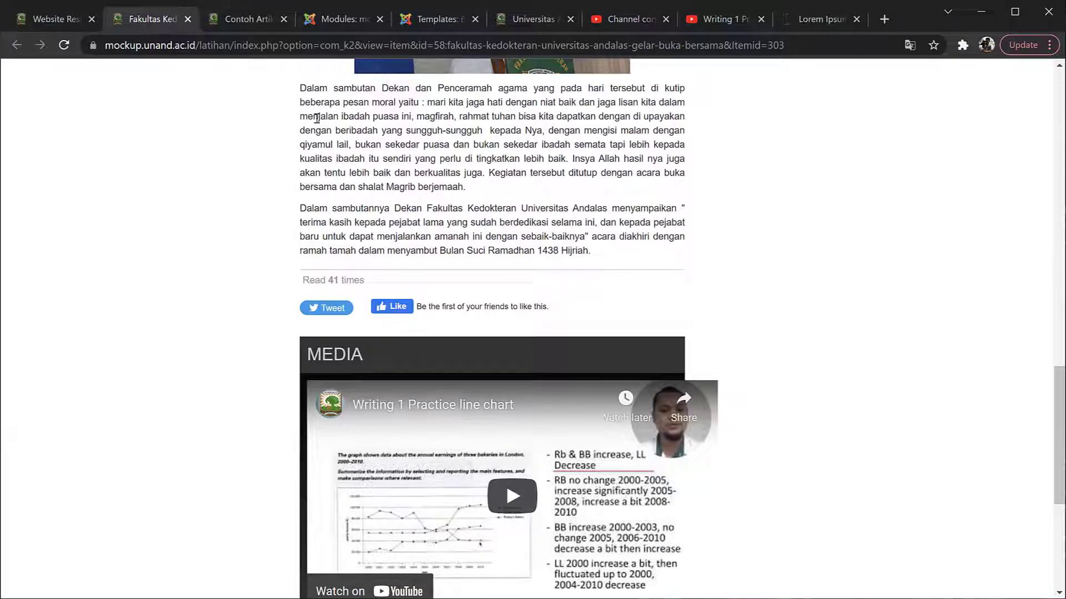
# - Examine the whole Contoh Artikel page, including its rating and print toolbar, tags, attachments, author block and comment form
pyautogui.click(256, 20)
pyautogui.scroll(-10, 428, 480)
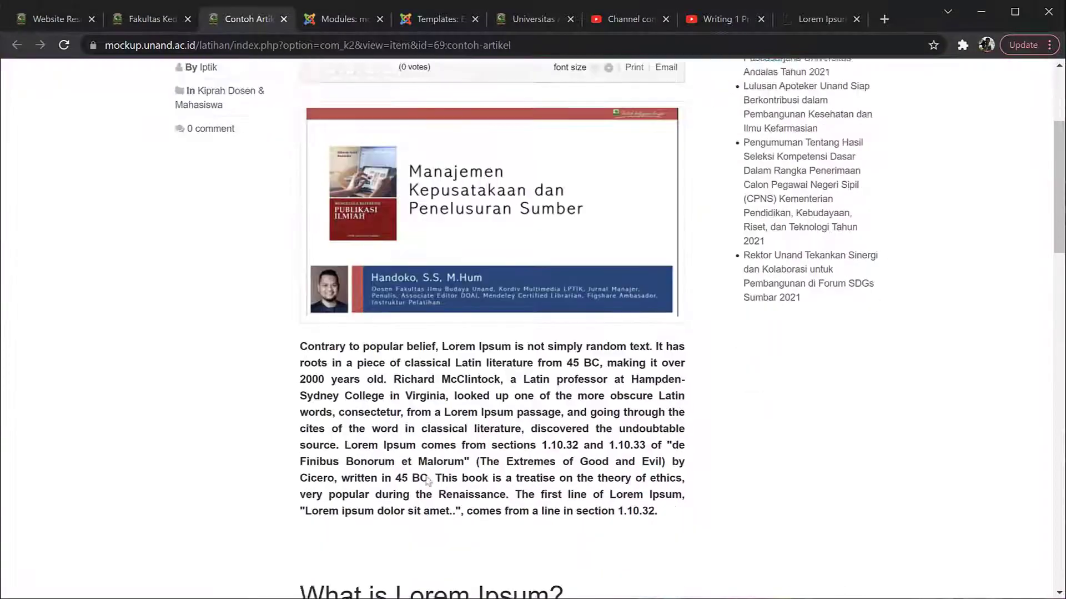
pyautogui.scroll(-10, 428, 481)
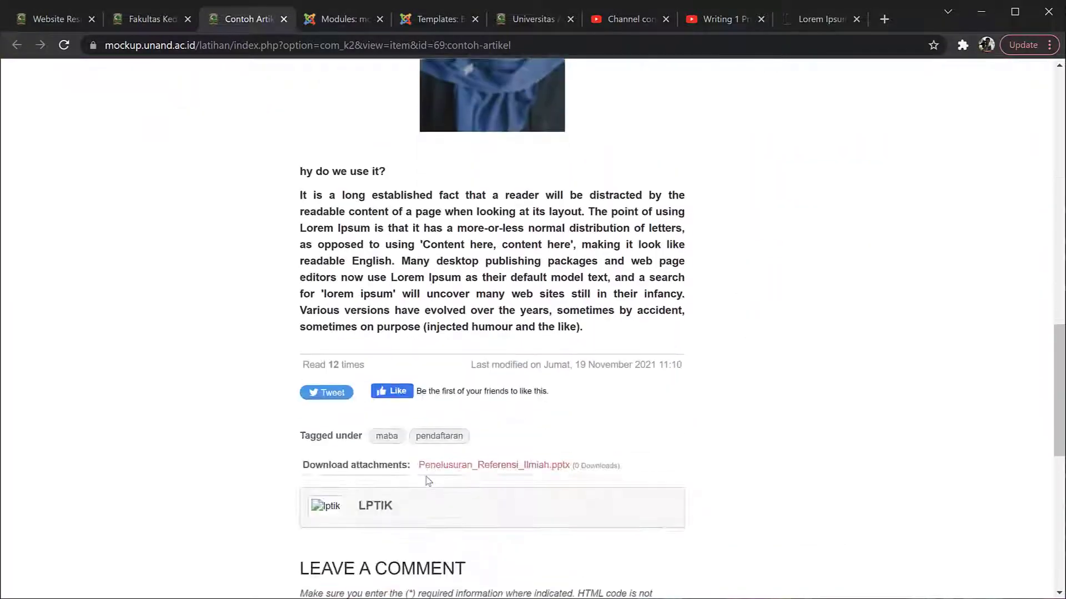
pyautogui.scroll(-3, 428, 481)
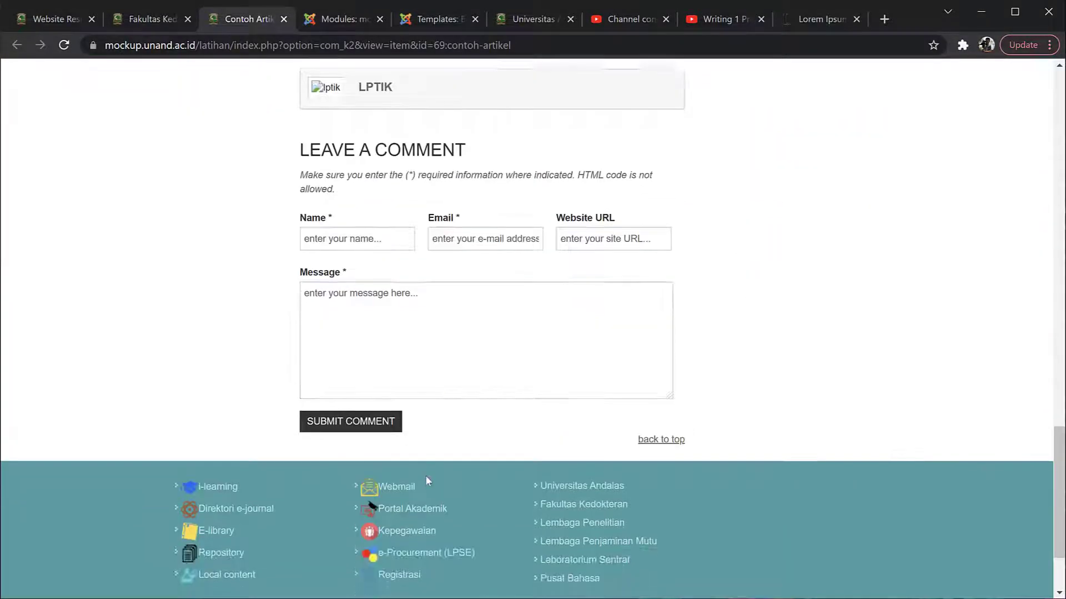
pyautogui.scroll(12, 425, 474)
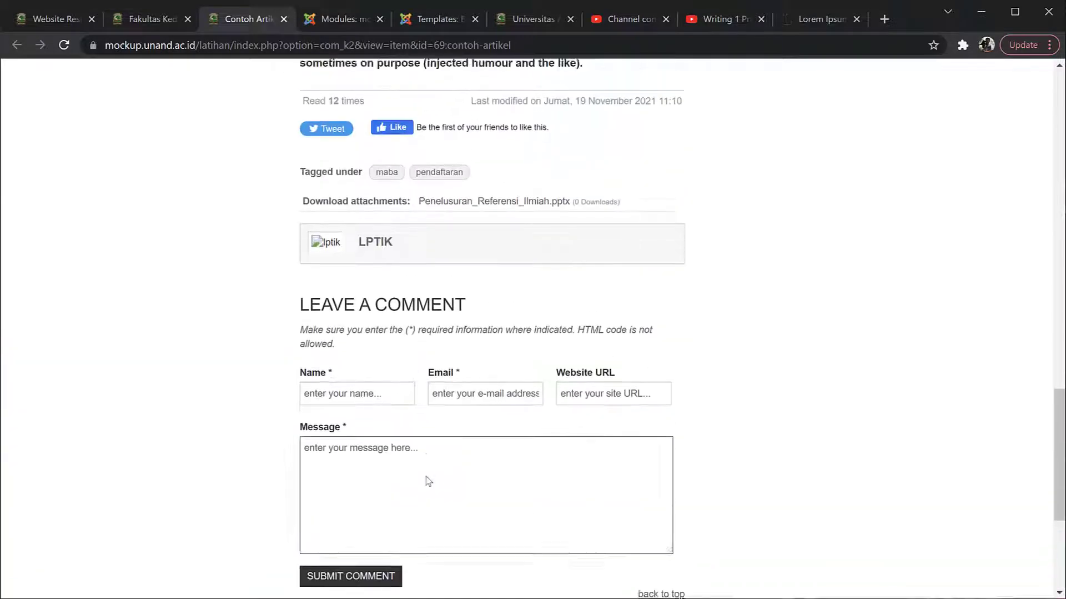
pyautogui.scroll(10, 428, 481)
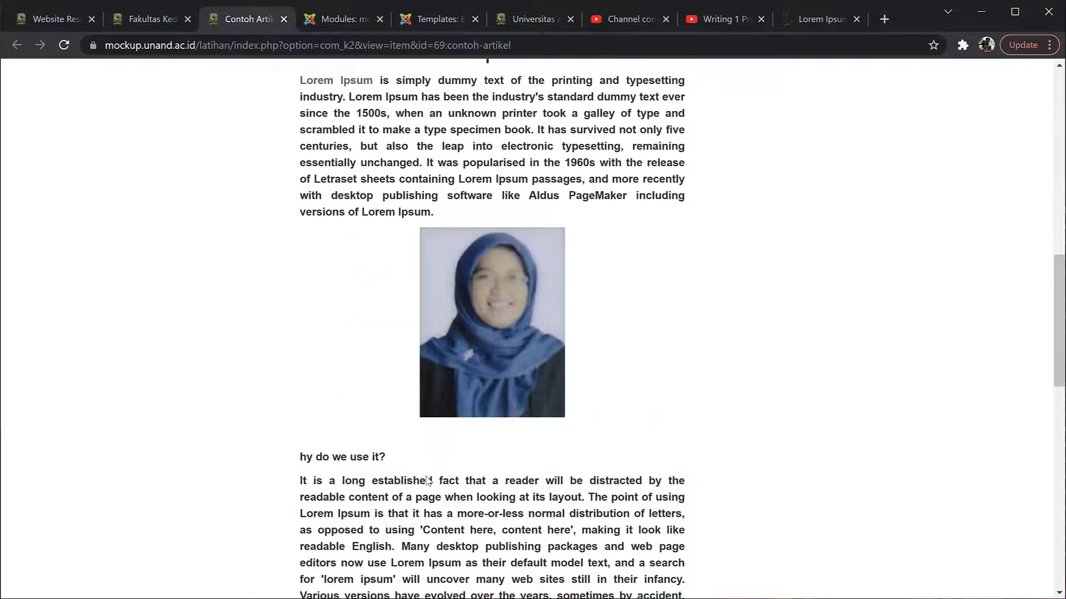
pyautogui.scroll(2, 428, 481)
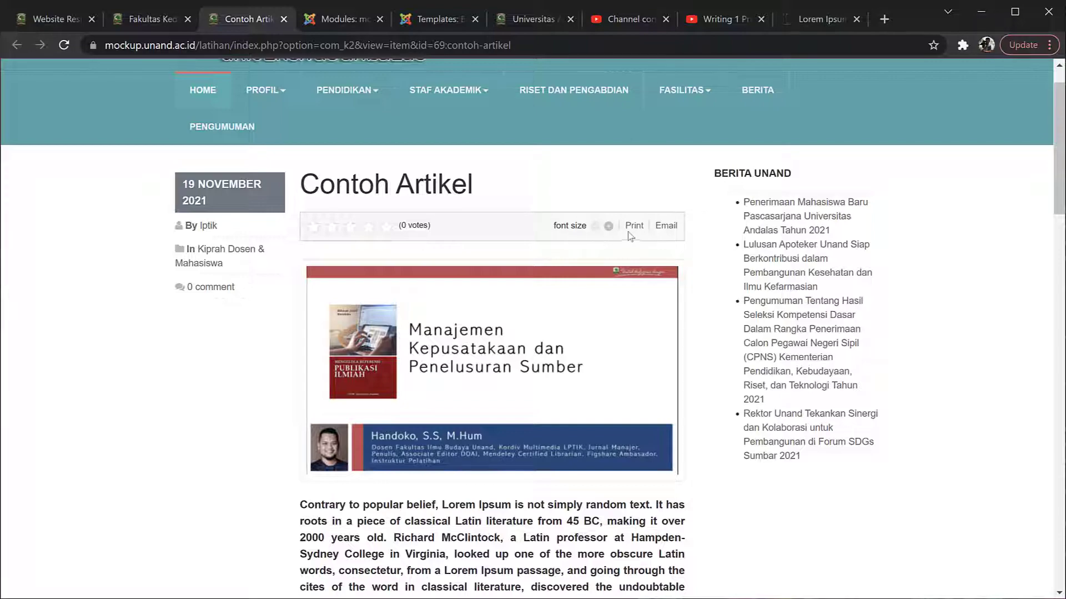
pyautogui.scroll(-3, 508, 400)
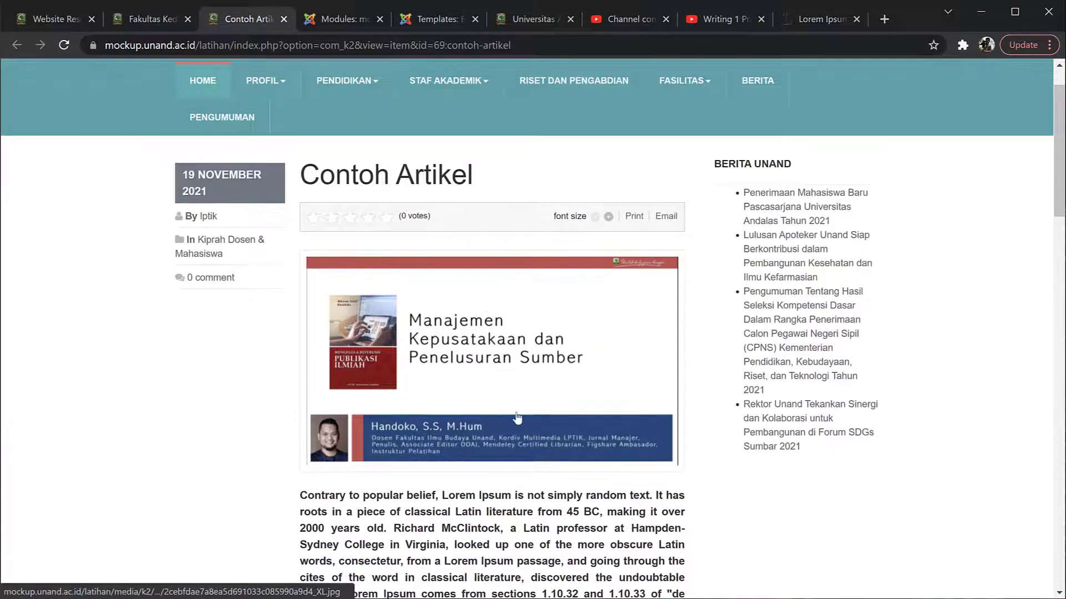
pyautogui.scroll(-8, 518, 417)
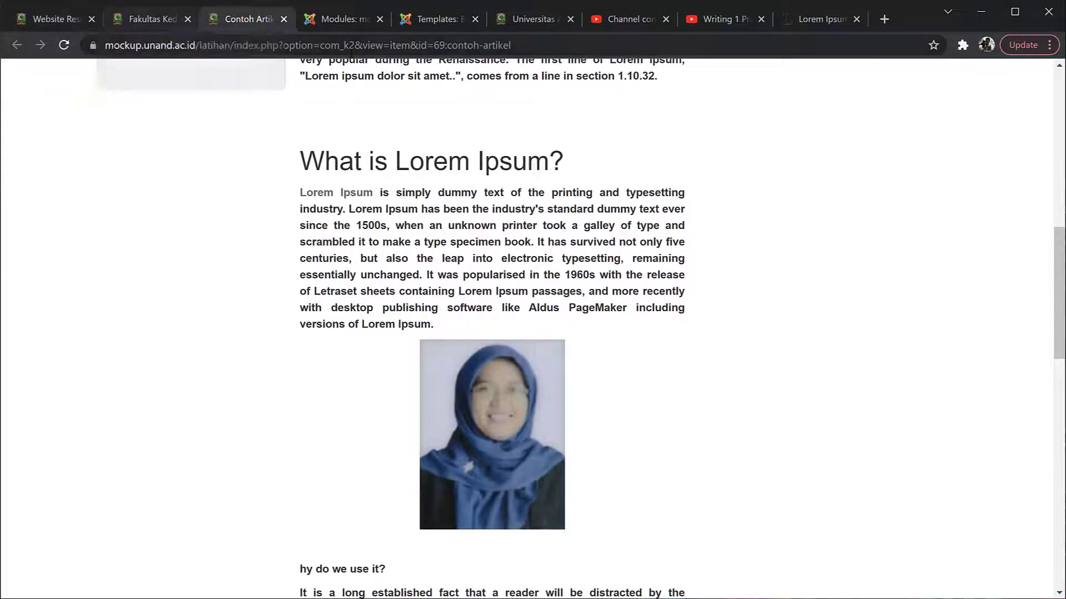
# - Save and close the slider module, and open the K2 category Kiprah Dosen & Mahasiswa for editing
pyautogui.click(335, 19)
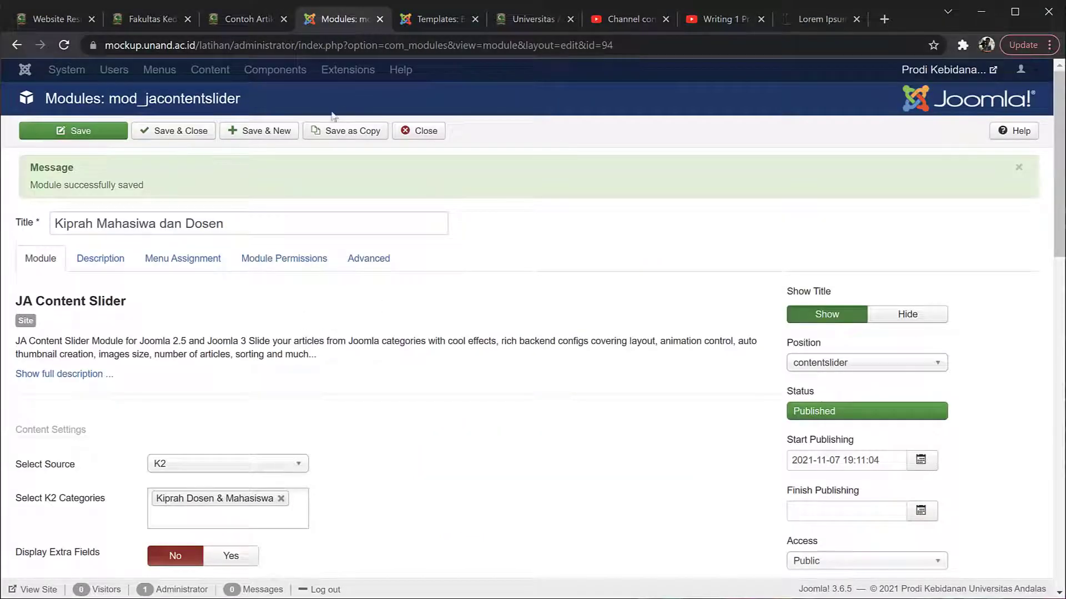
pyautogui.click(180, 131)
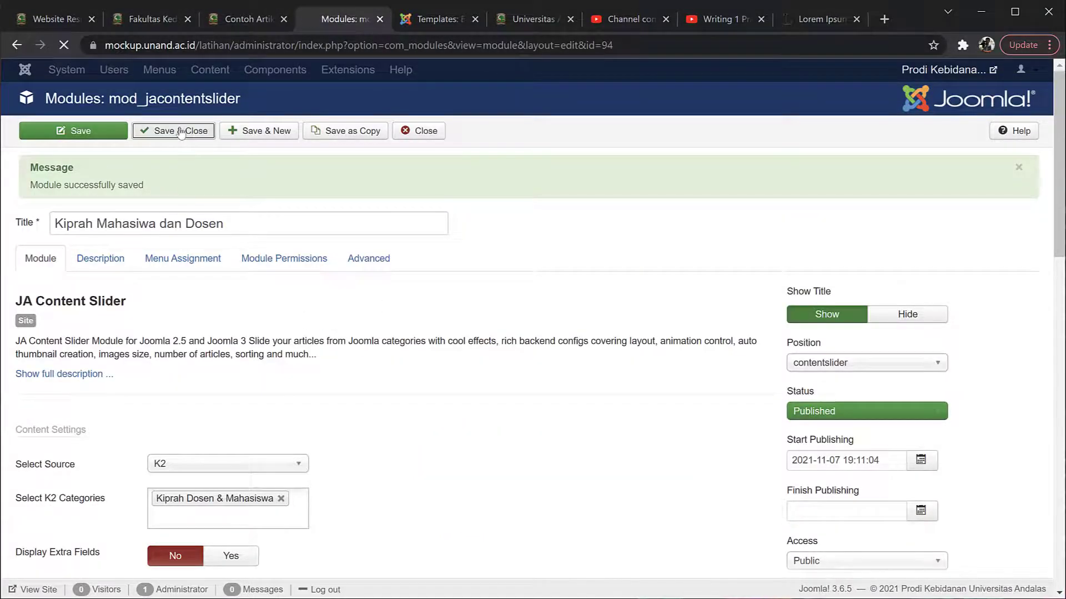
pyautogui.click(91, 71)
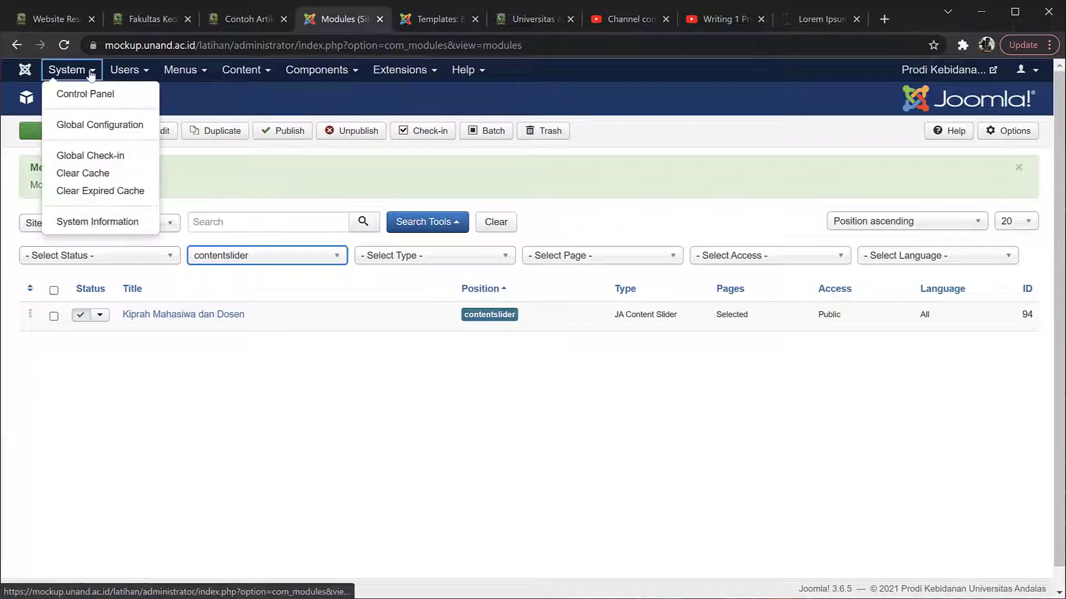
pyautogui.click(72, 93)
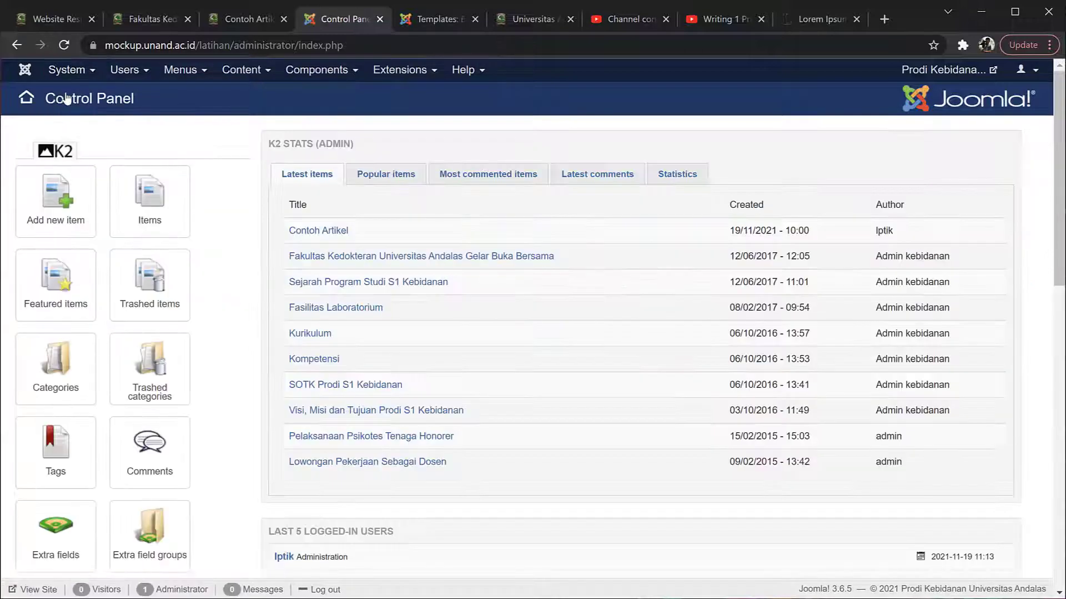
pyautogui.click(70, 367)
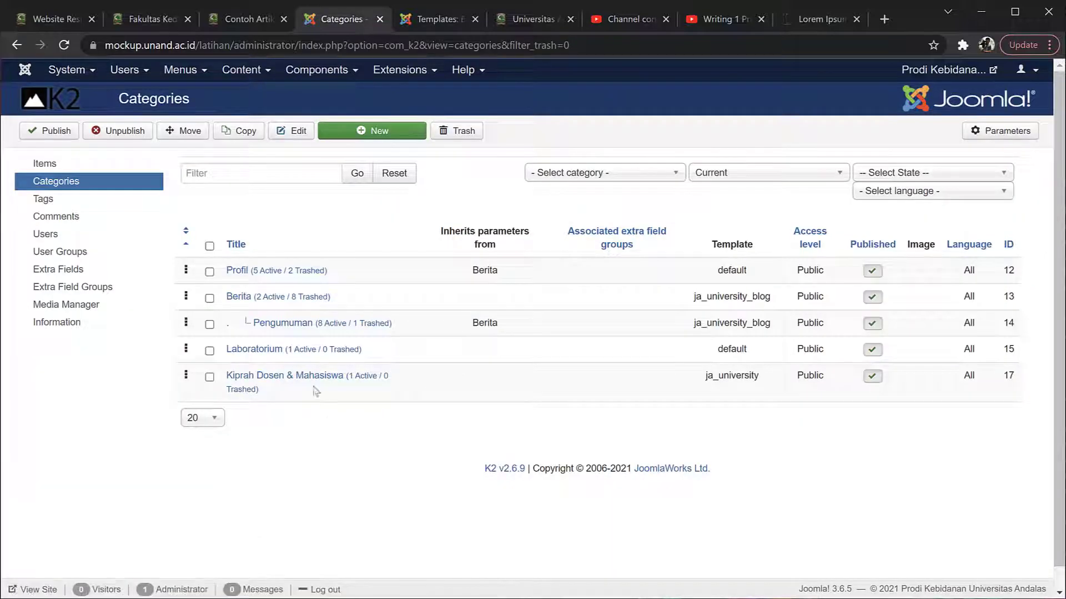
pyautogui.click(269, 380)
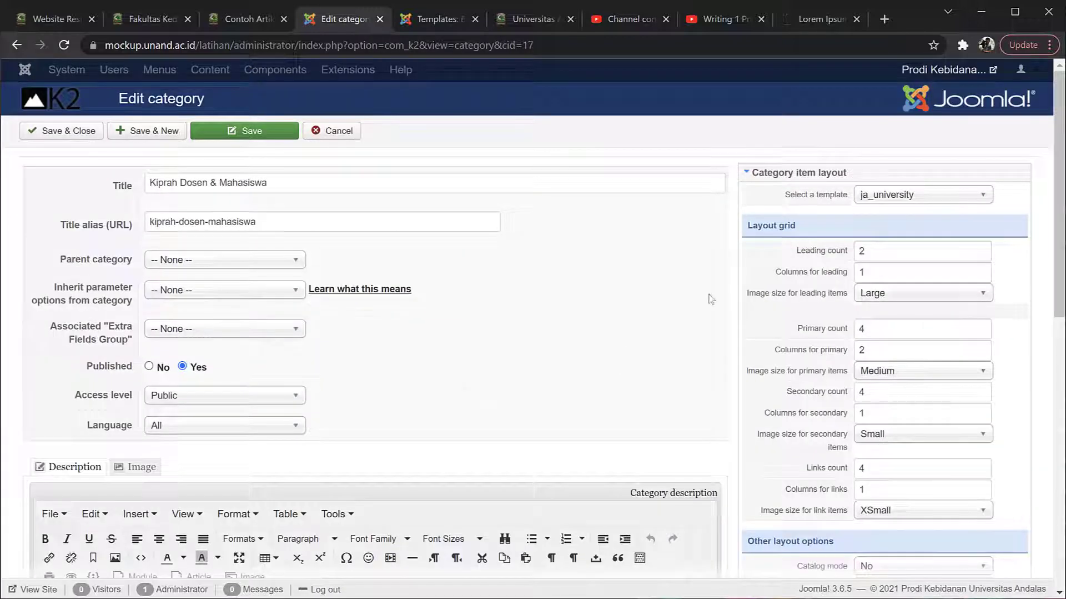
# - Look through the category's layout settings and expand its Item view options
pyautogui.scroll(-3, 675, 357)
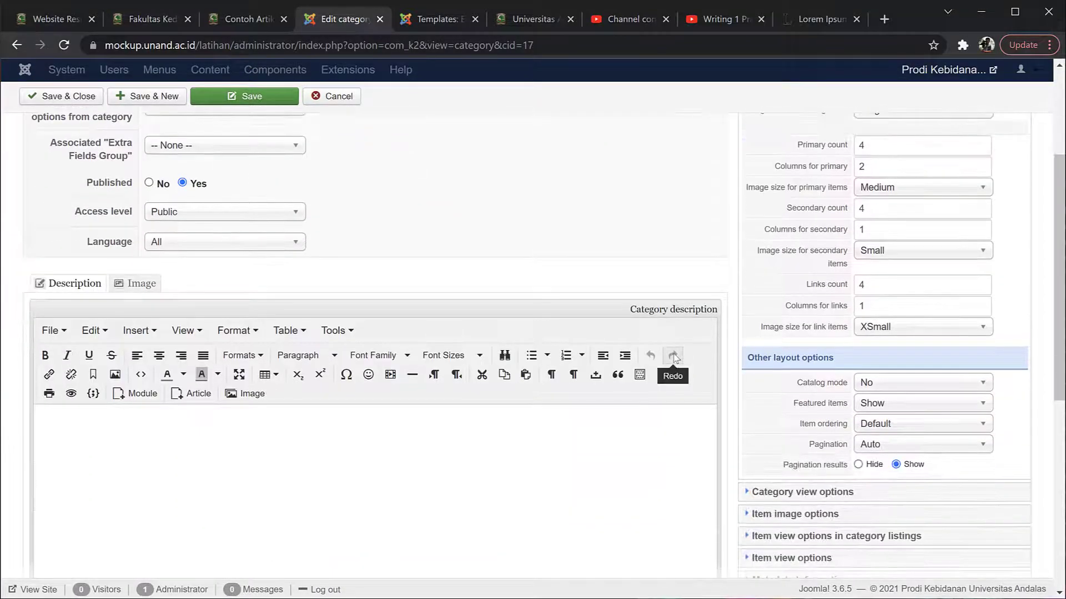
pyautogui.scroll(3, 972, 335)
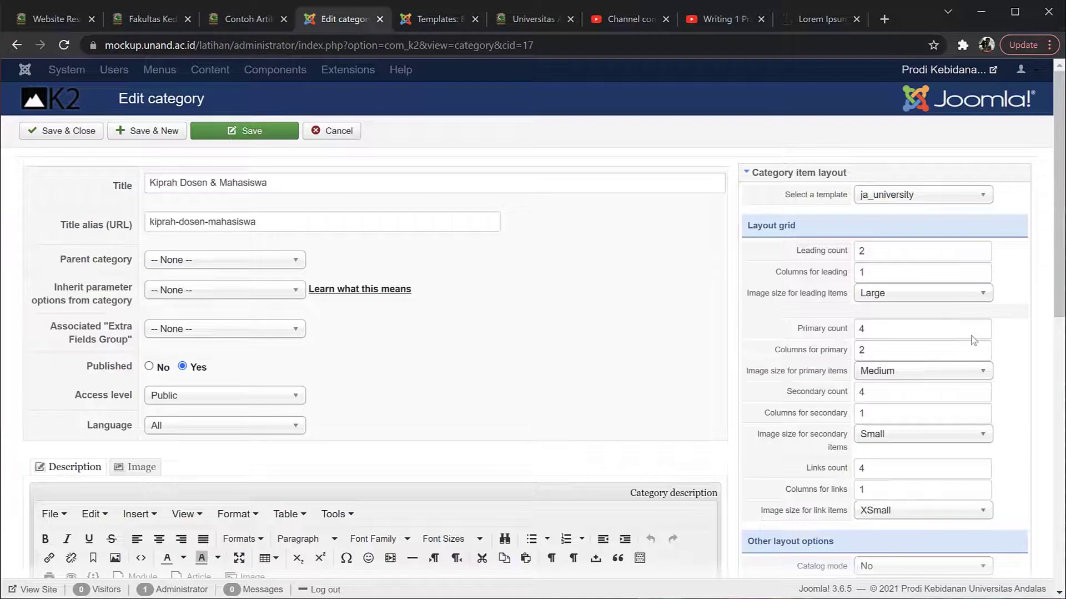
pyautogui.scroll(-2, 972, 339)
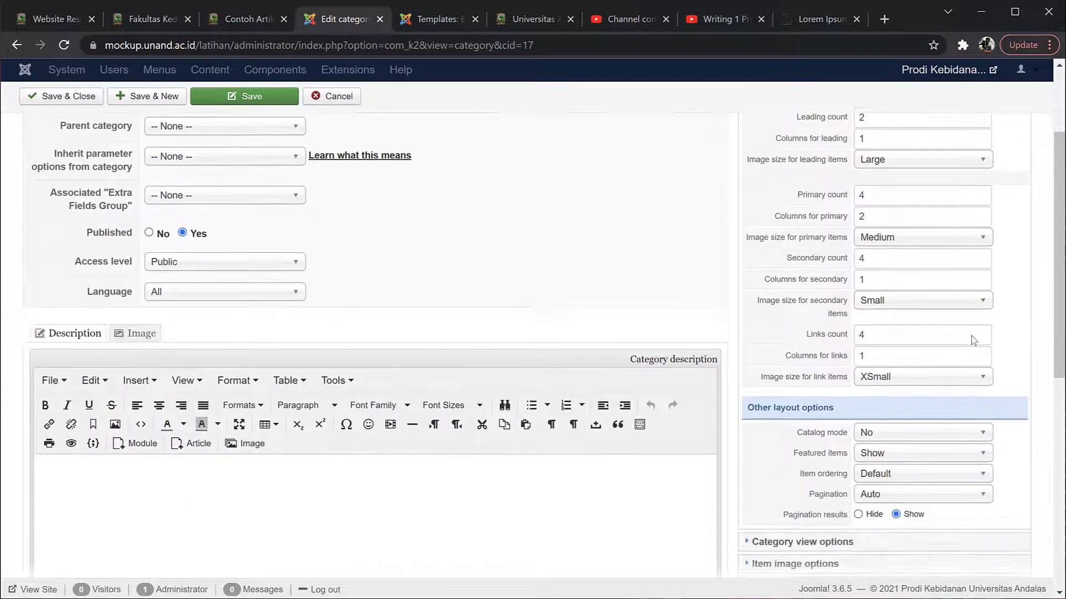
pyautogui.scroll(1, 972, 336)
pyautogui.scroll(-5, 972, 336)
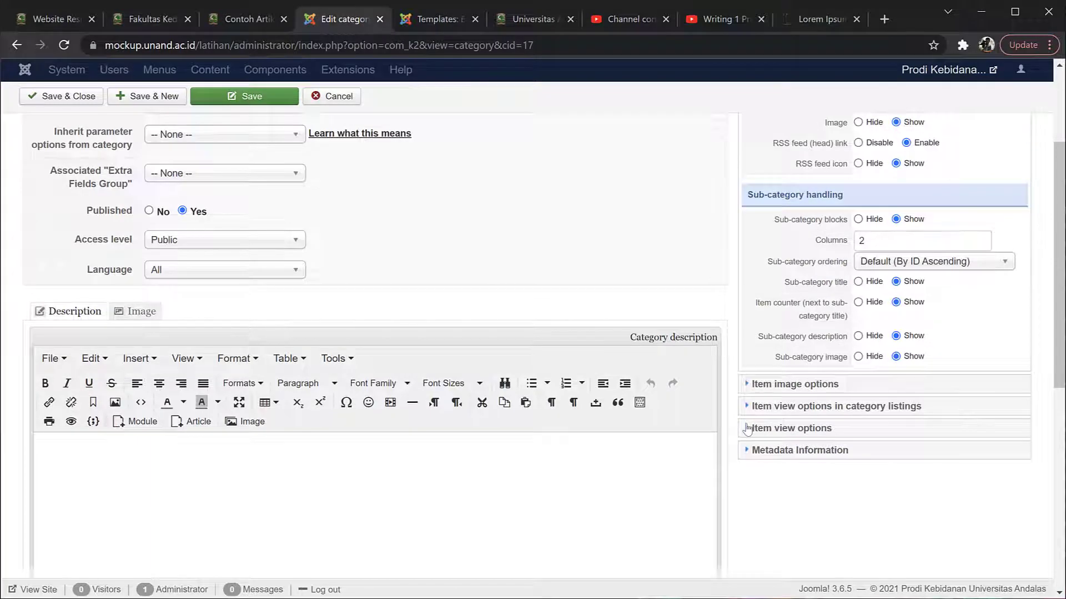
pyautogui.click(748, 428)
pyautogui.scroll(2, 873, 287)
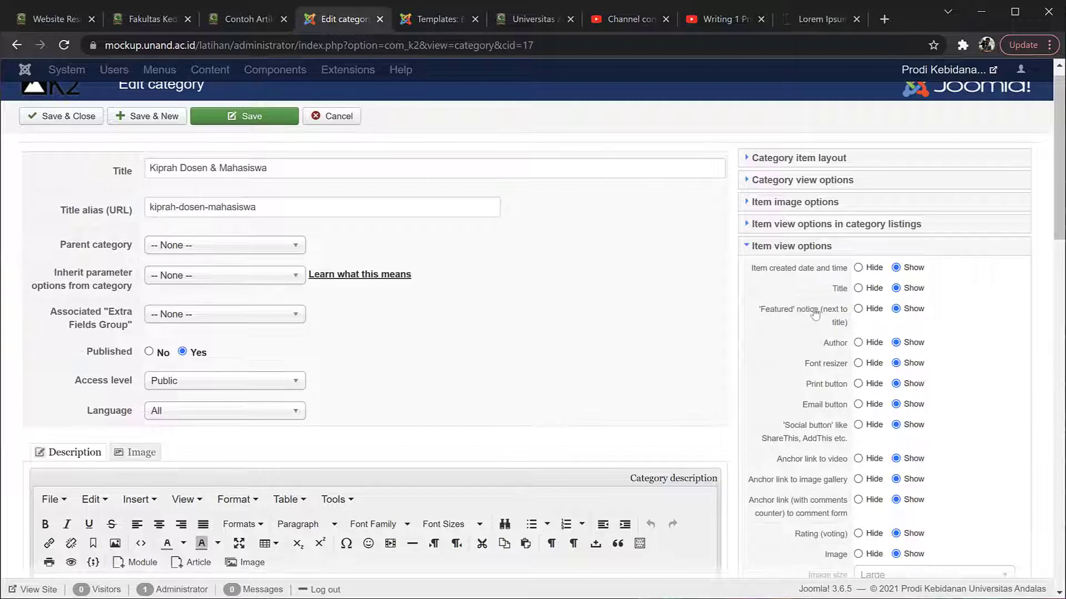
pyautogui.scroll(-1, 814, 312)
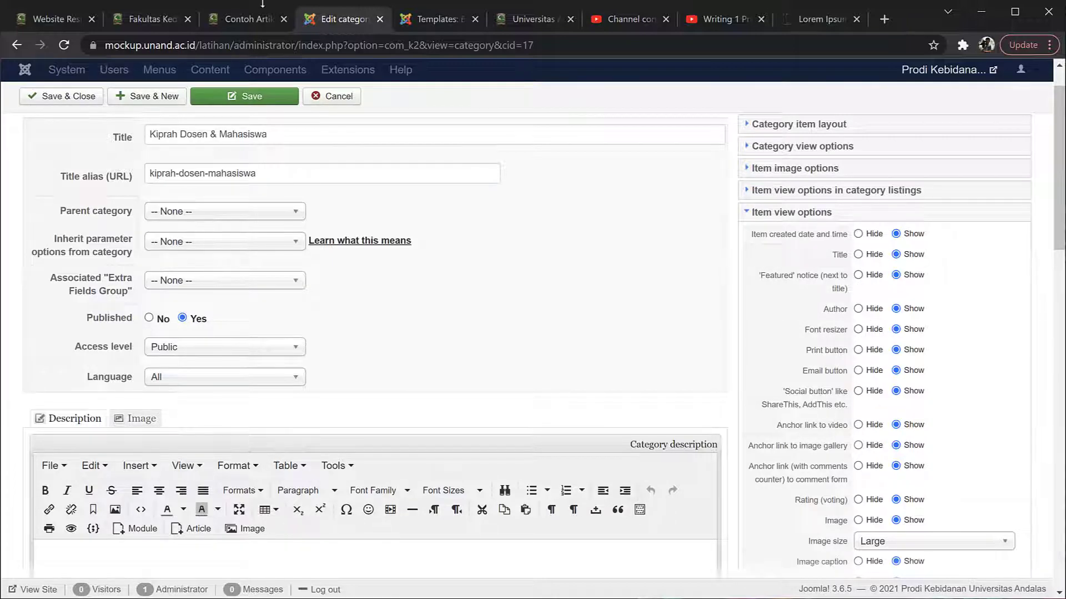
# - Compare both article pages again, set the category's Font resizer, Print button and Email button to Hide, and save the category
pyautogui.click(147, 19)
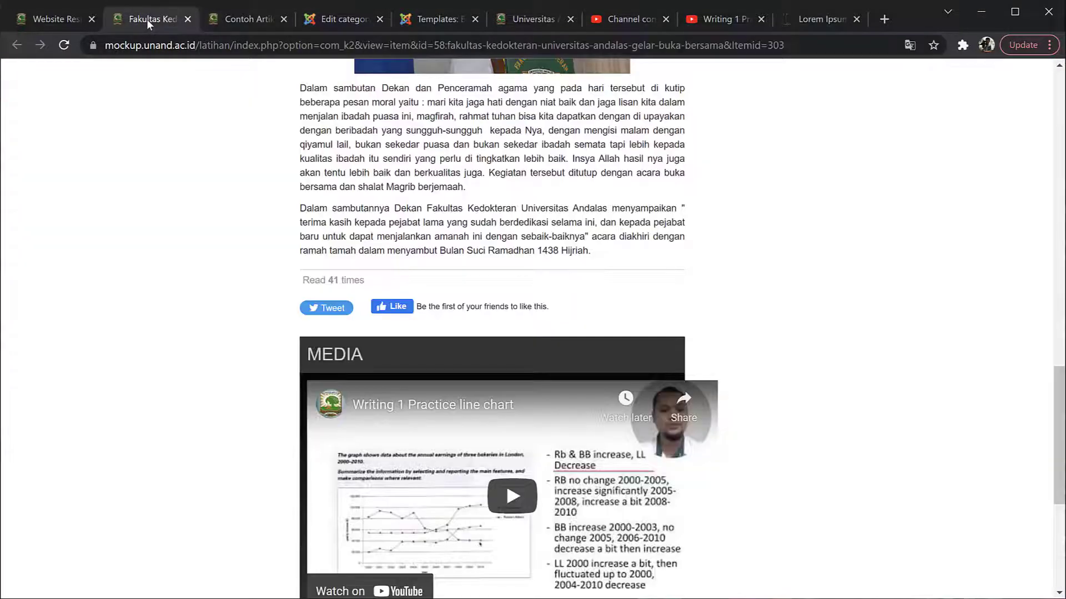
pyautogui.click(247, 20)
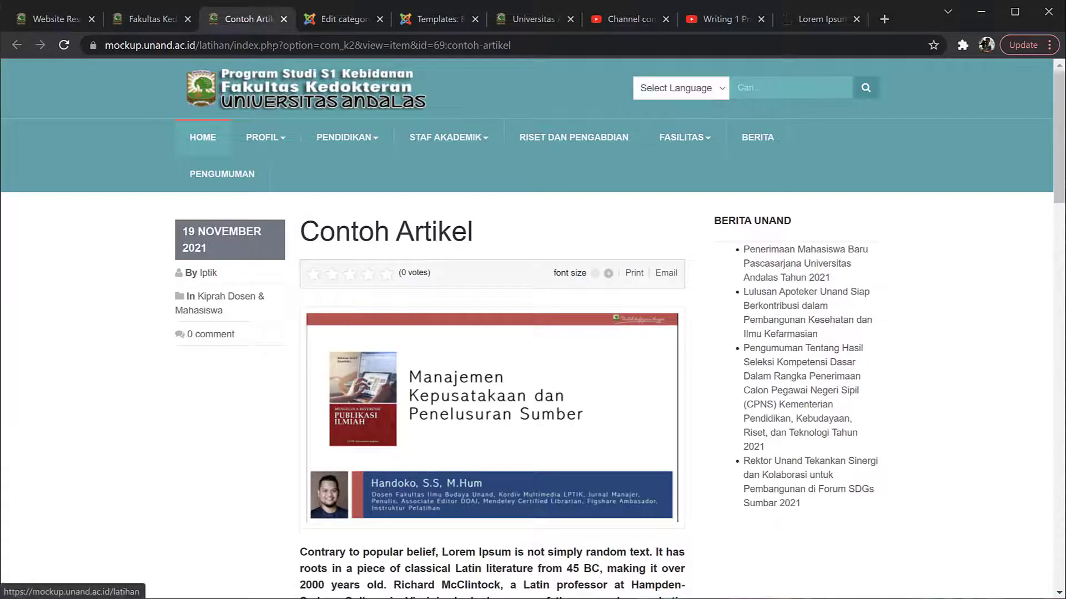
pyautogui.click(145, 16)
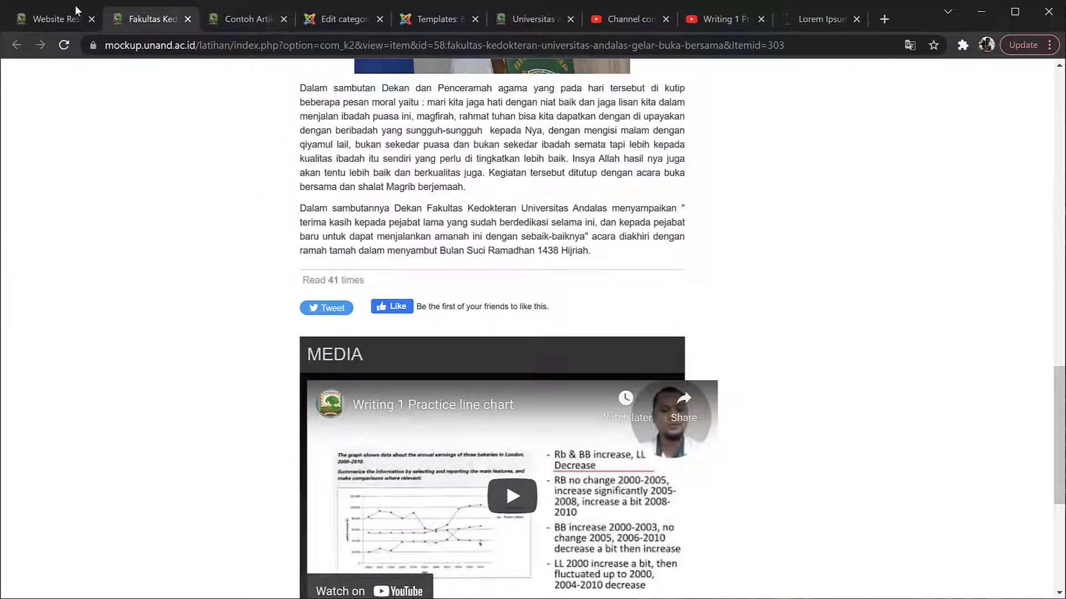
pyautogui.click(348, 20)
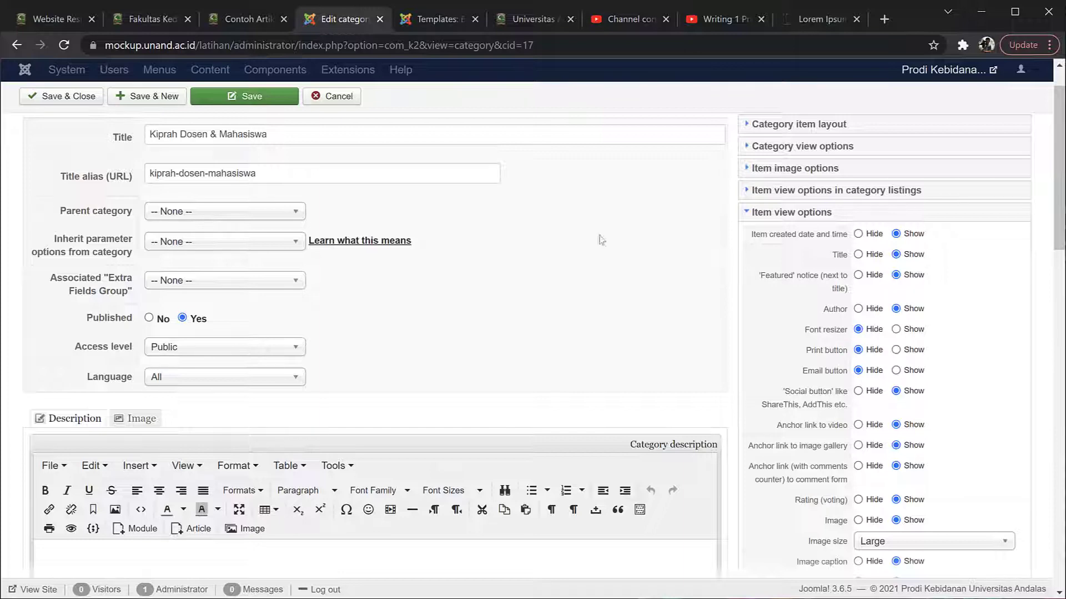
pyautogui.click(256, 98)
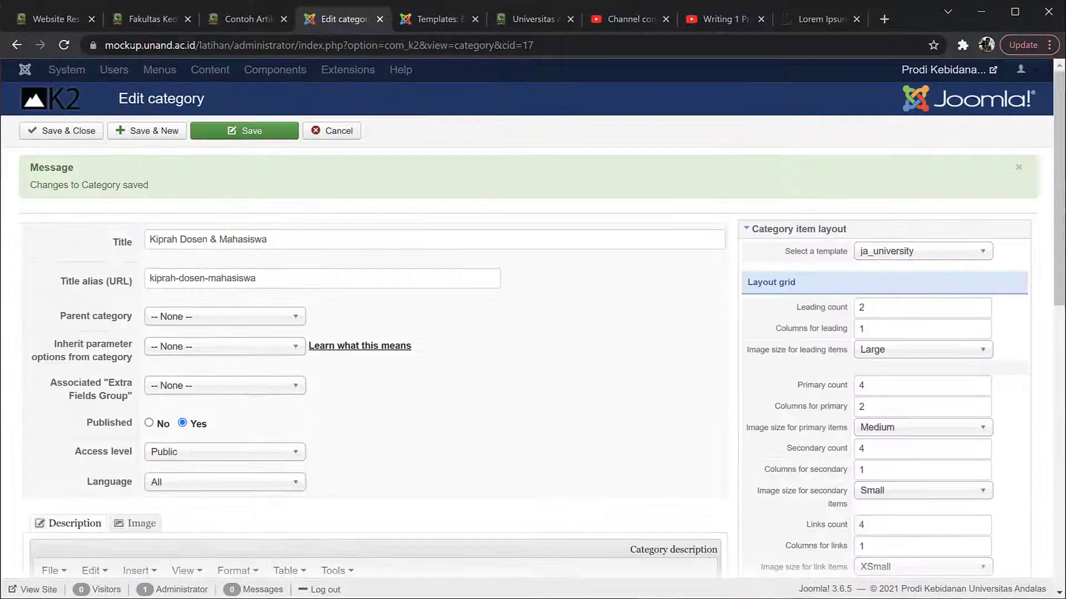
# - Reload the public Contoh Artikel page to check its article toolbar
pyautogui.click(55, 16)
pyautogui.click(231, 18)
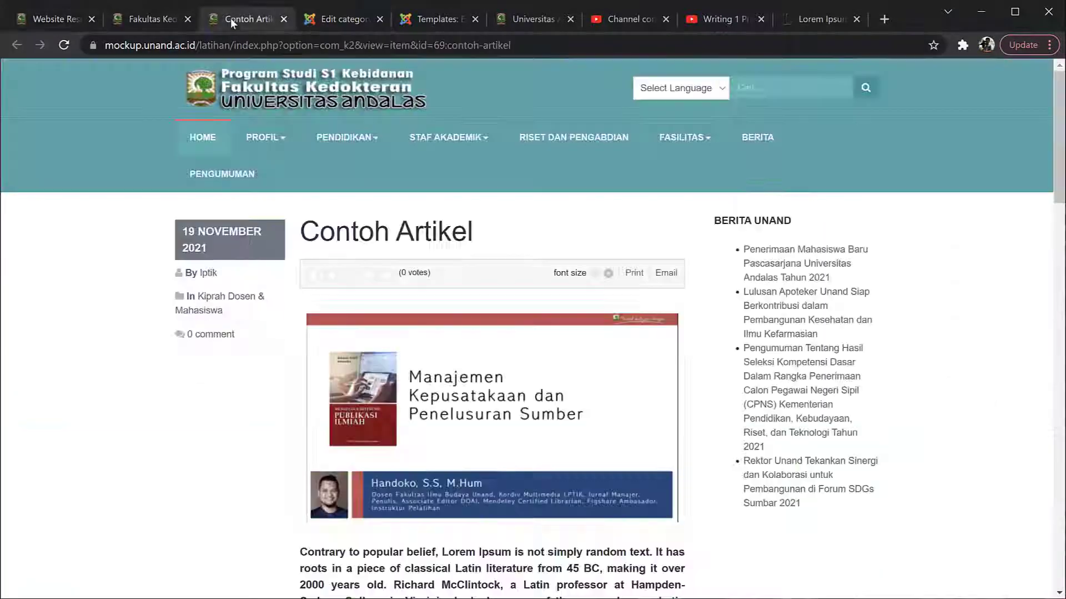
pyautogui.click(63, 46)
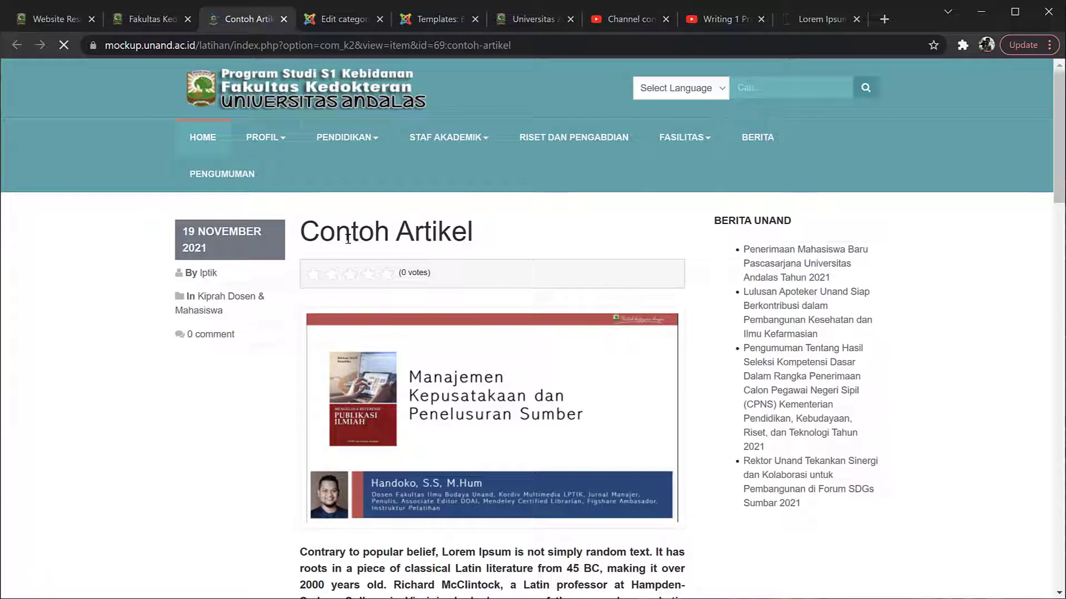
# - Set the category's Social button, video, gallery and comment anchor links, Rating and Image to Hide in Item view options, and save the category
pyautogui.click(331, 20)
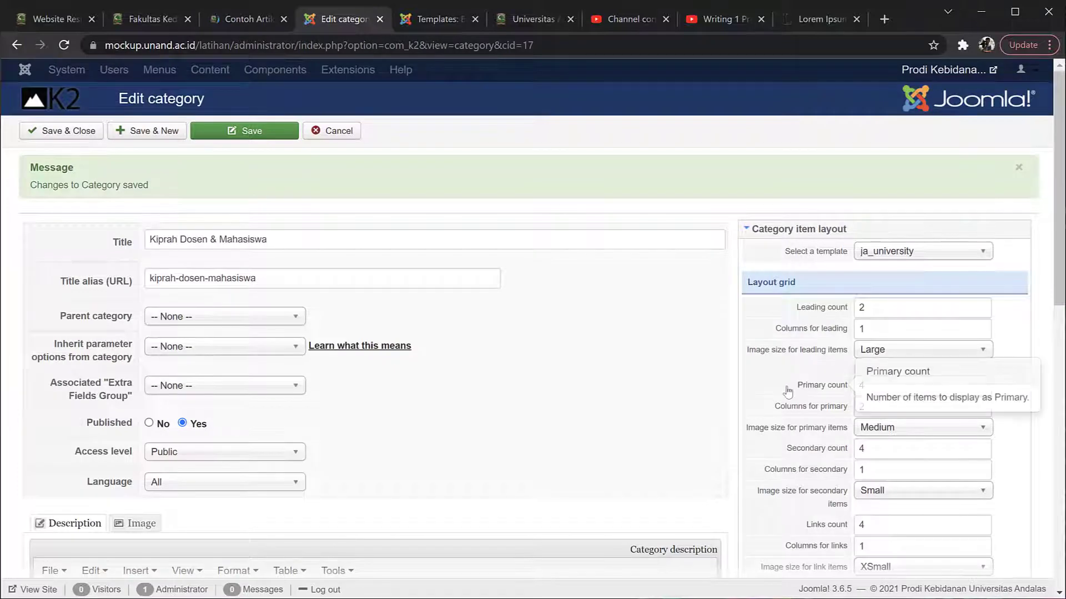
pyautogui.scroll(-6, 788, 389)
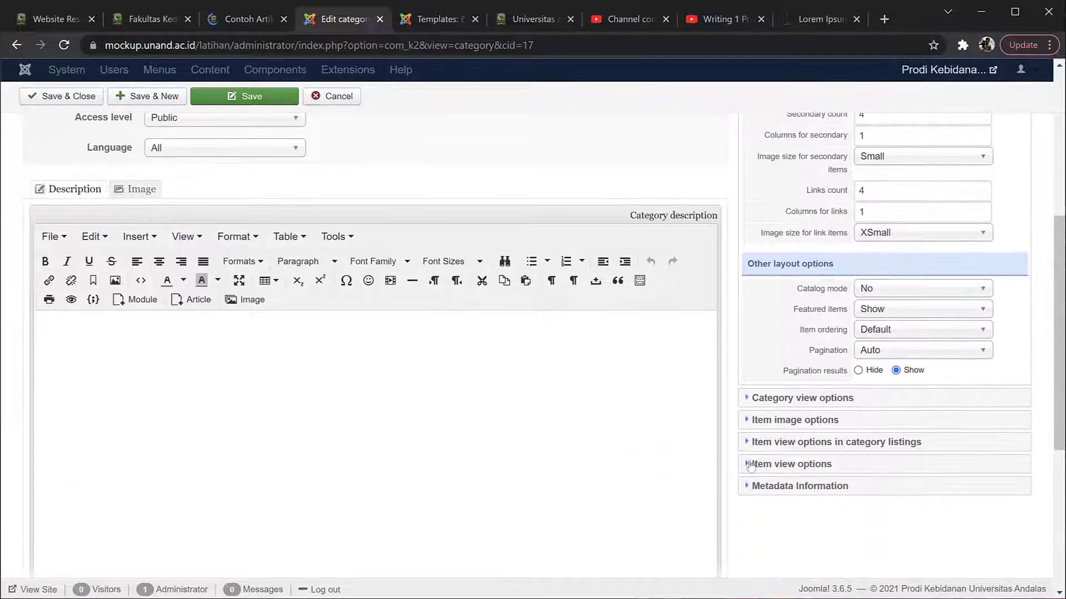
pyautogui.click(750, 464)
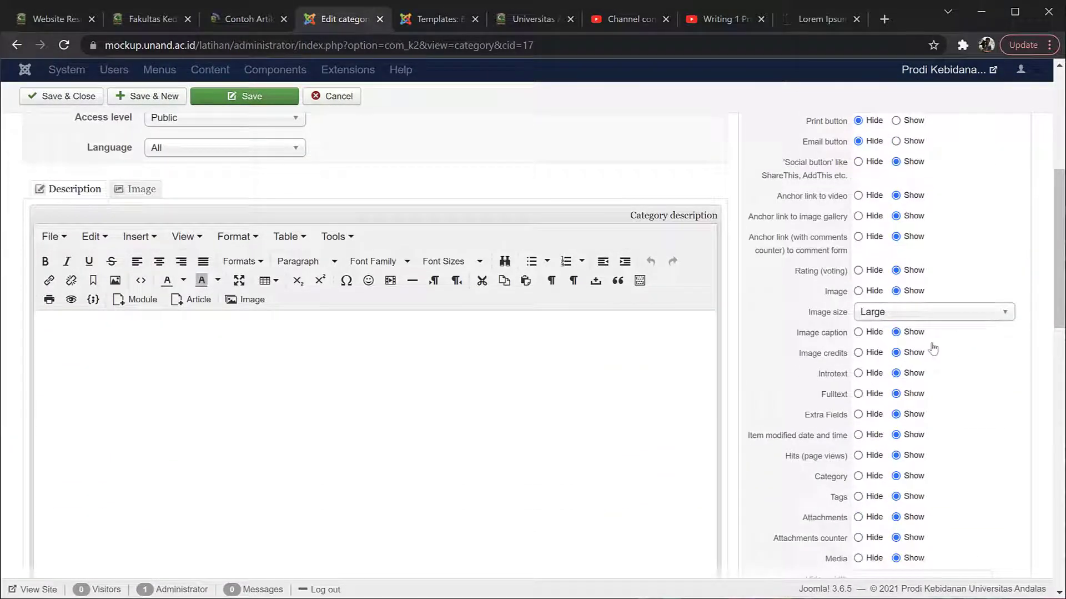
pyautogui.scroll(2, 919, 238)
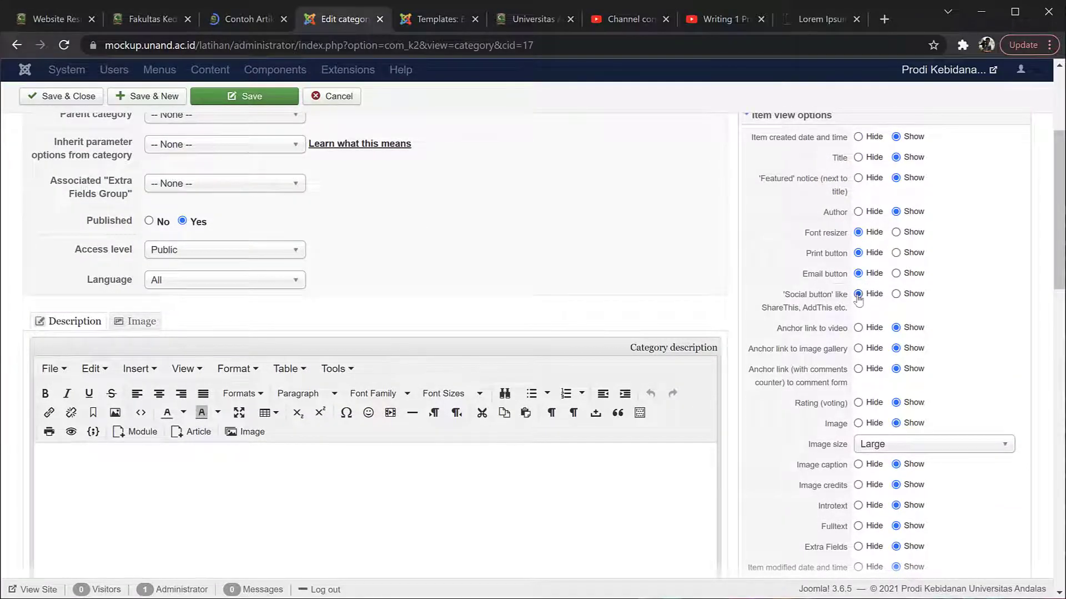
pyautogui.click(858, 327)
pyautogui.click(858, 348)
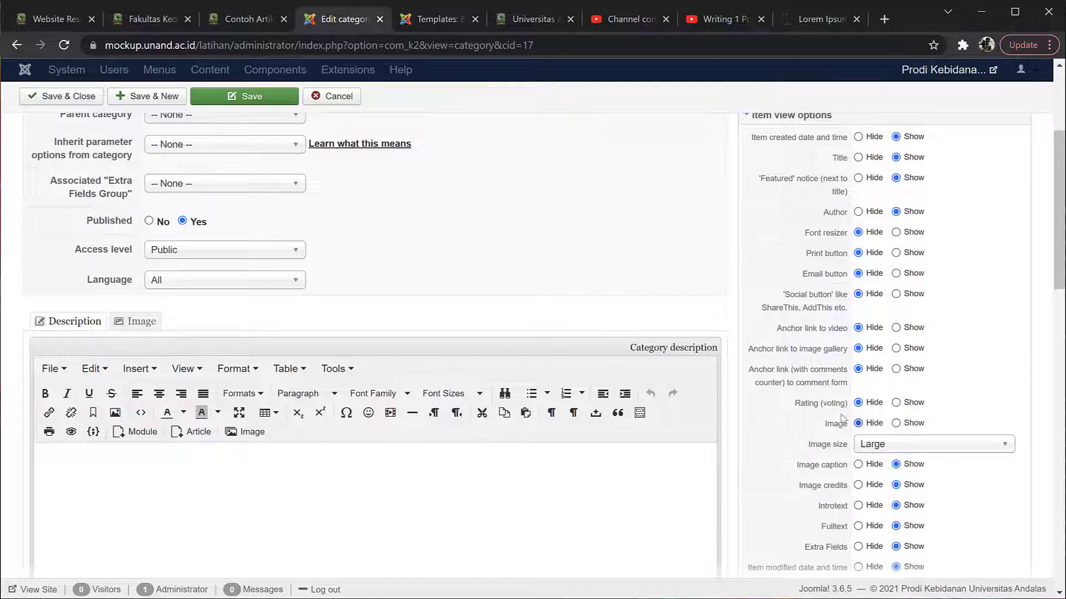
pyautogui.click(231, 99)
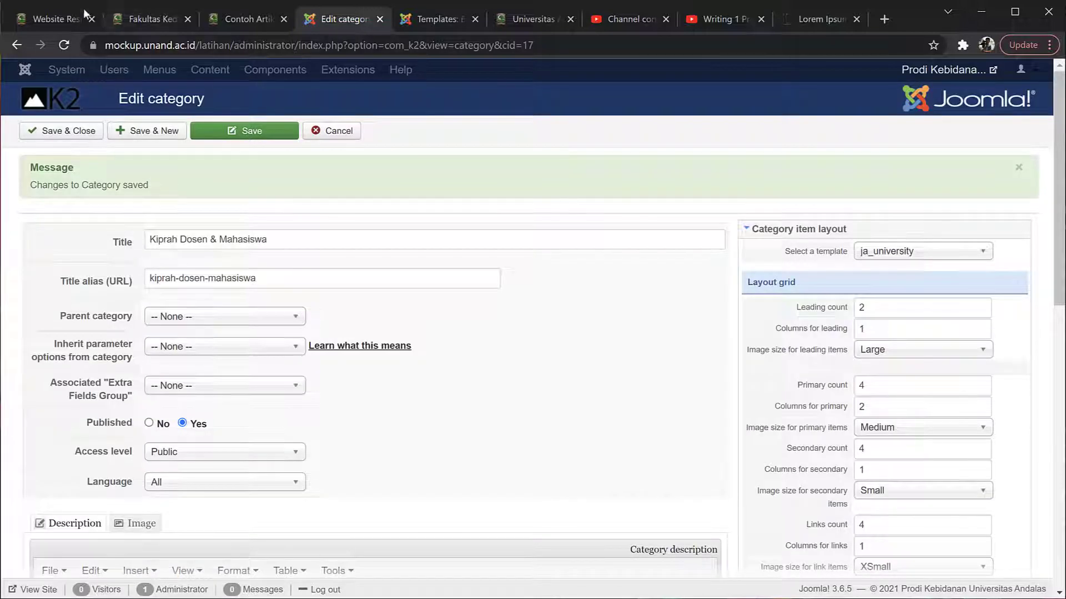
# - Check the reloaded Contoh Artikel page, and set Image to Show in the category's Item view options
pyautogui.click(235, 22)
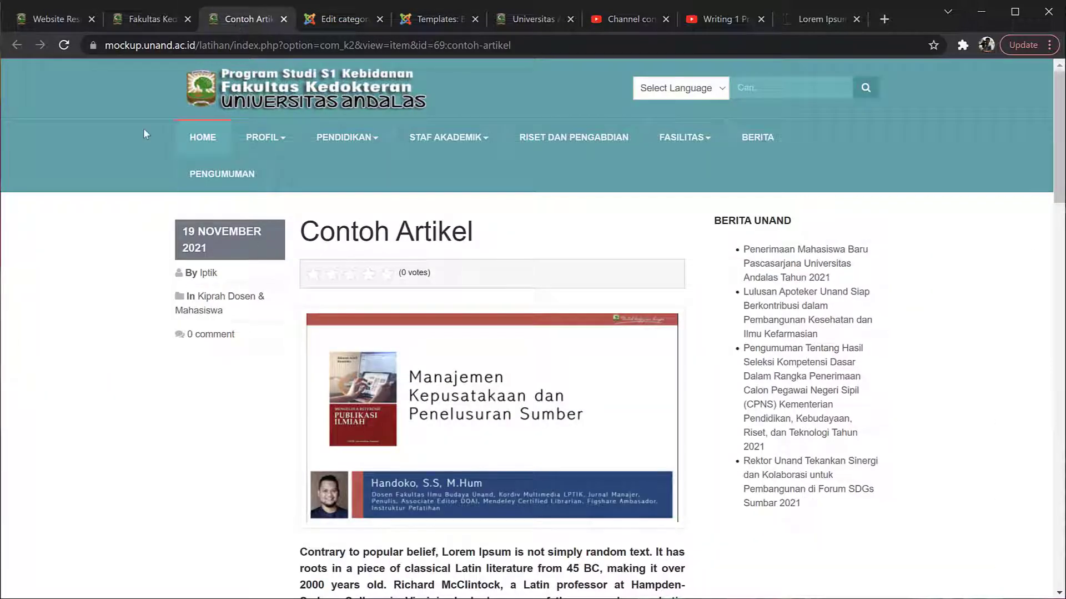
pyautogui.click(64, 46)
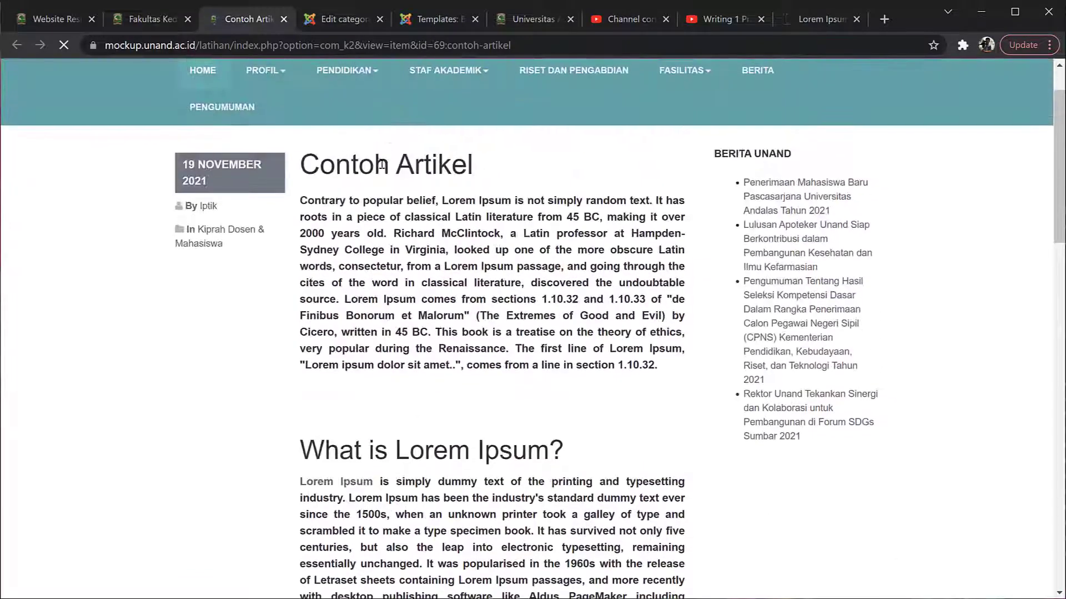
pyautogui.click(340, 21)
pyautogui.scroll(-5, 843, 442)
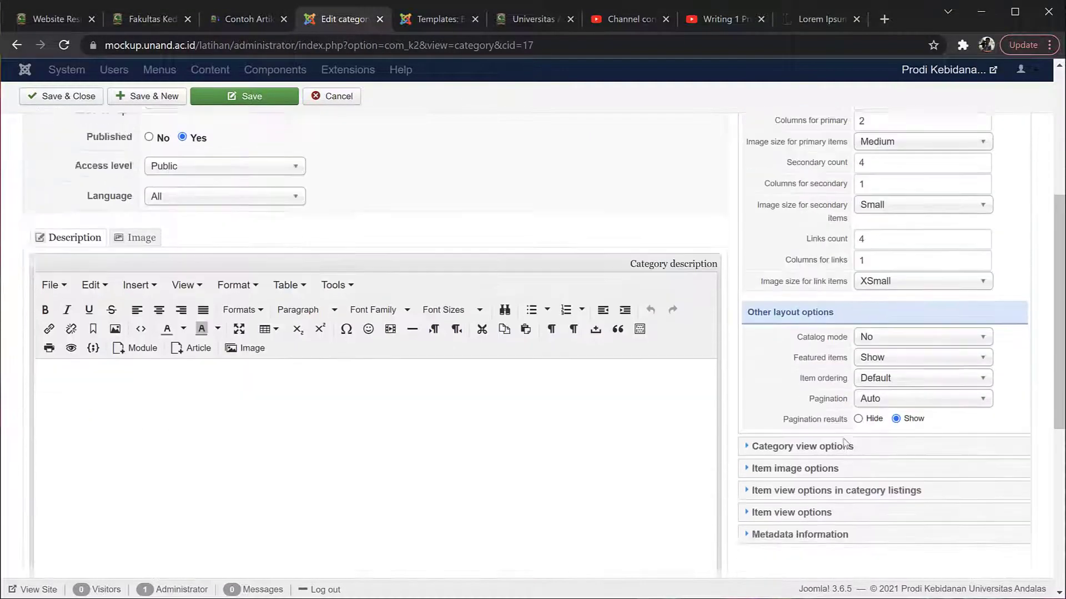
pyautogui.scroll(2, 844, 441)
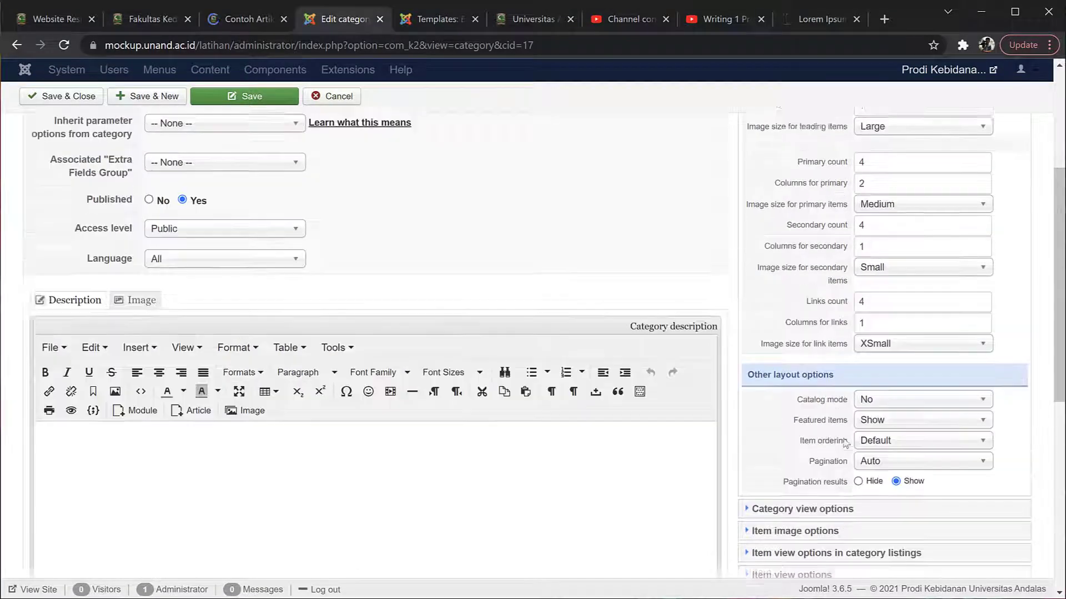
pyautogui.scroll(-1, 841, 448)
pyautogui.click(745, 518)
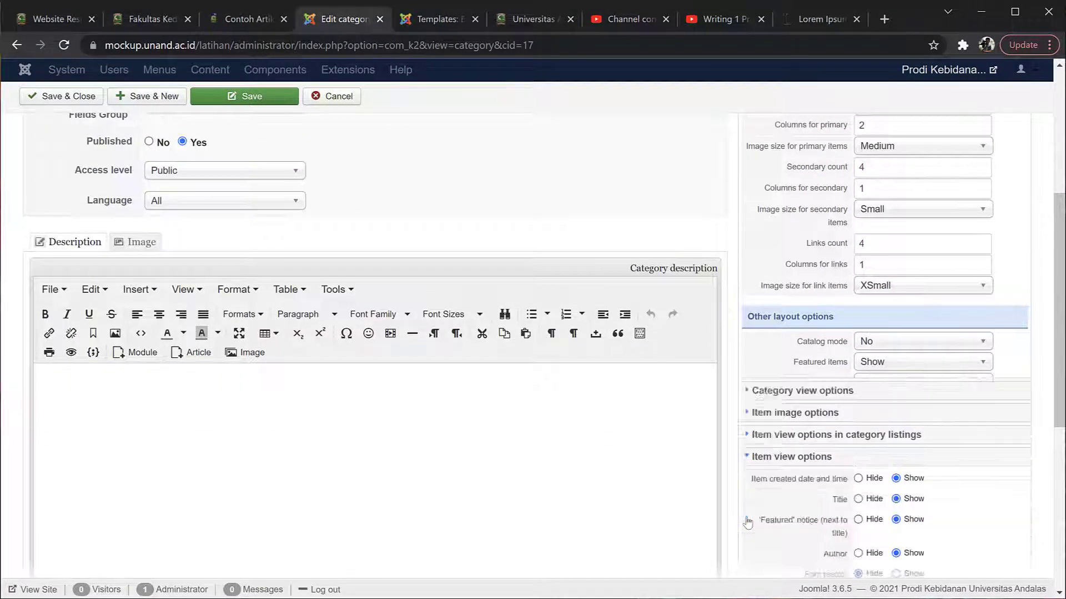
pyautogui.scroll(-7, 749, 519)
pyautogui.click(905, 343)
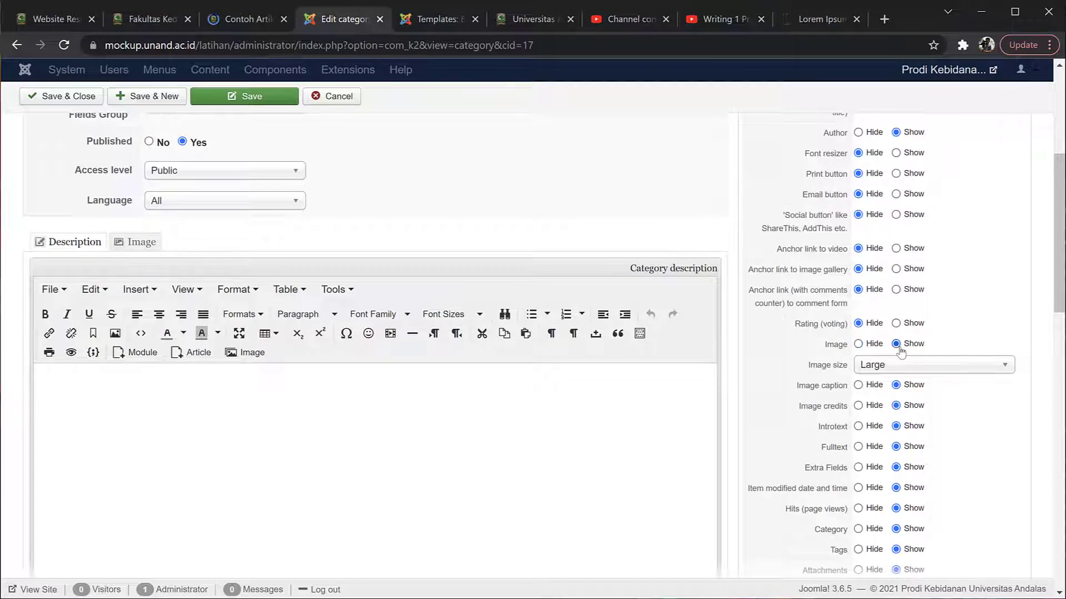
# - Set the item Image size to Small, save the category, and reload the public article page to check the image
pyautogui.click(981, 366)
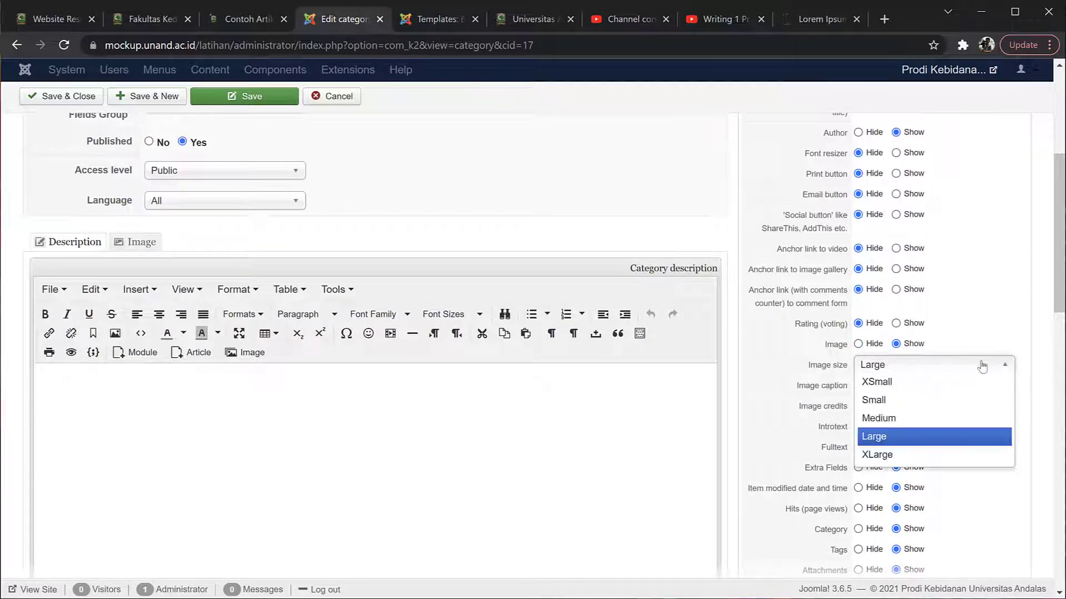
pyautogui.click(886, 400)
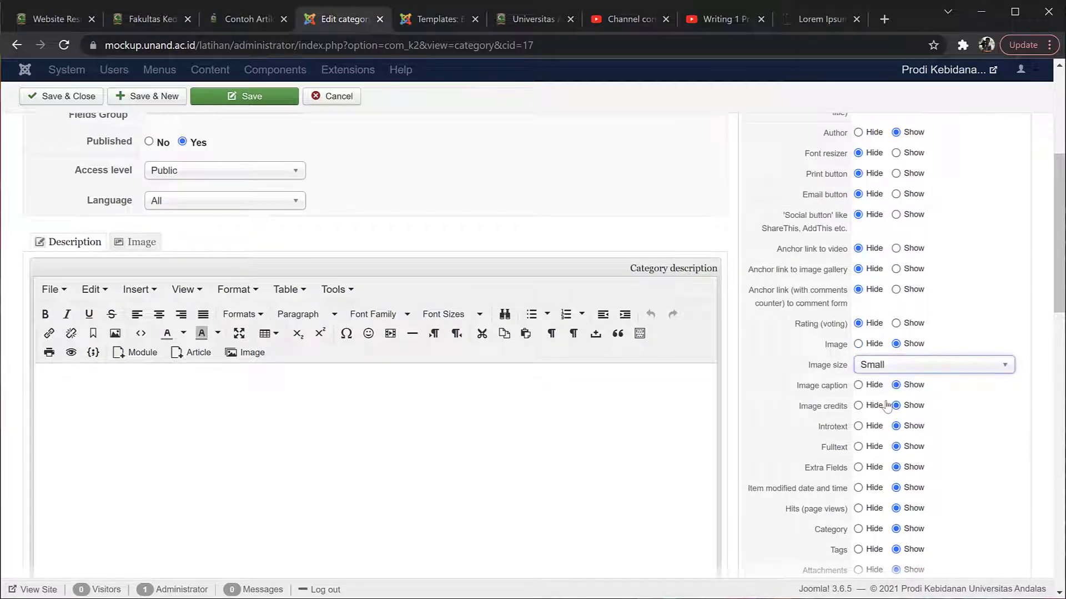
pyautogui.click(241, 100)
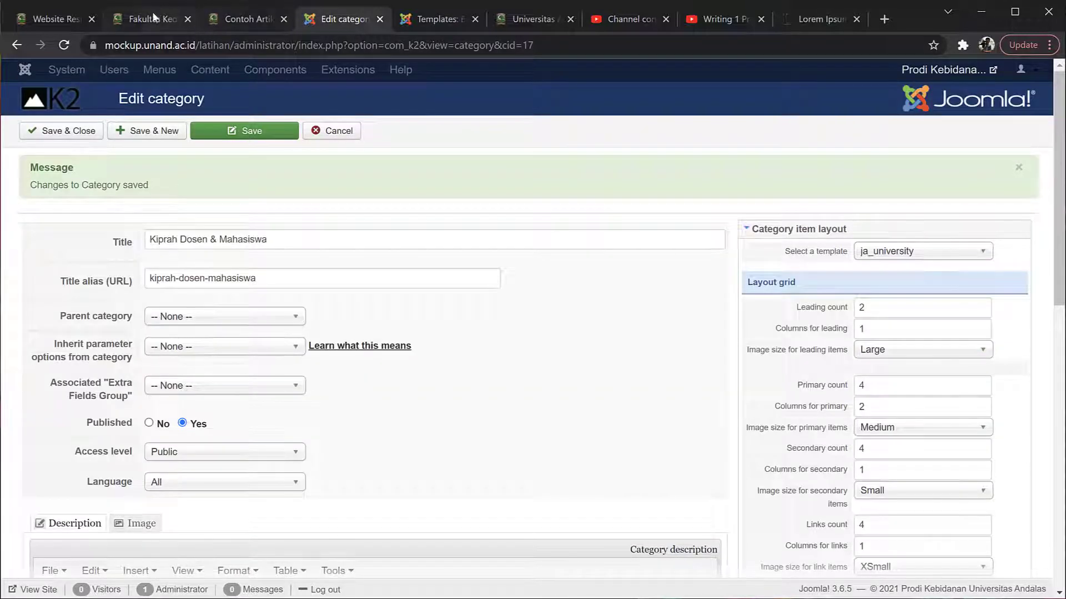
pyautogui.click(249, 19)
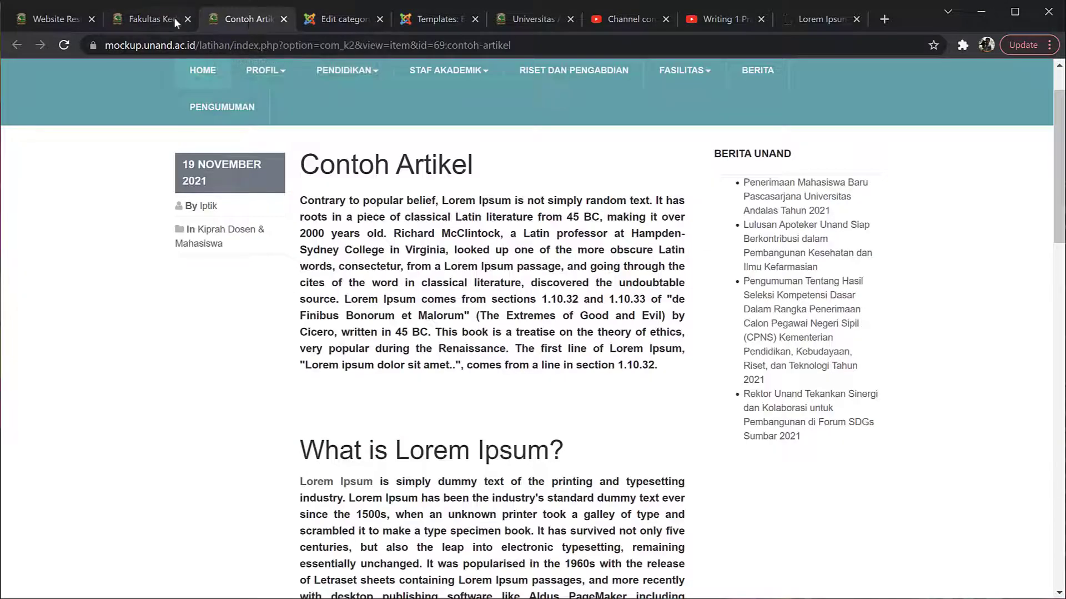
pyautogui.click(65, 46)
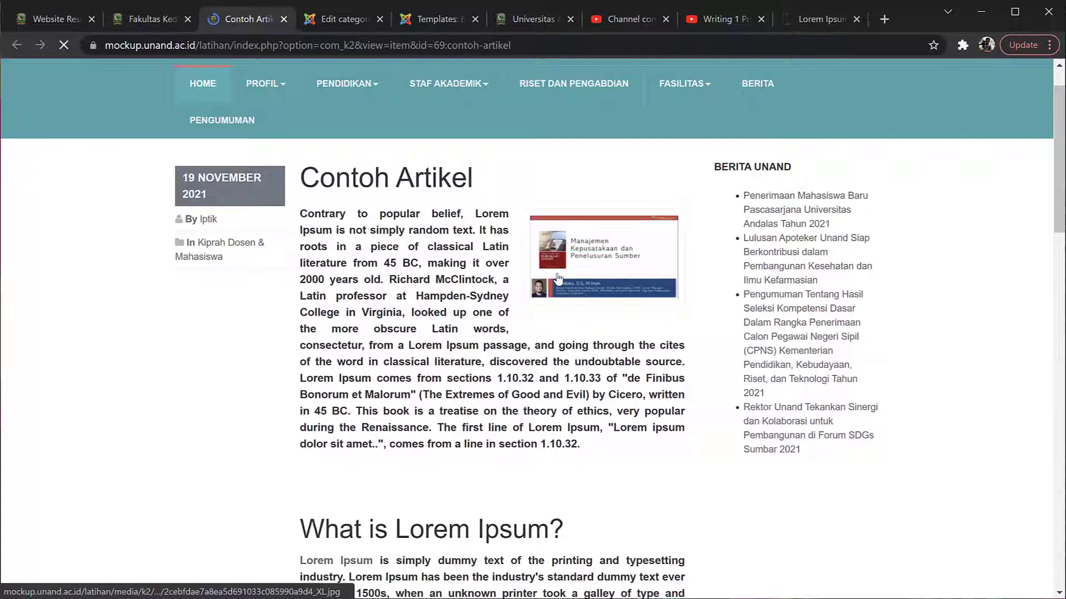
# - In the category's Item view options, set the Image size to Large and hide the Image caption and Image credits
pyautogui.click(325, 25)
pyautogui.scroll(-4, 1002, 479)
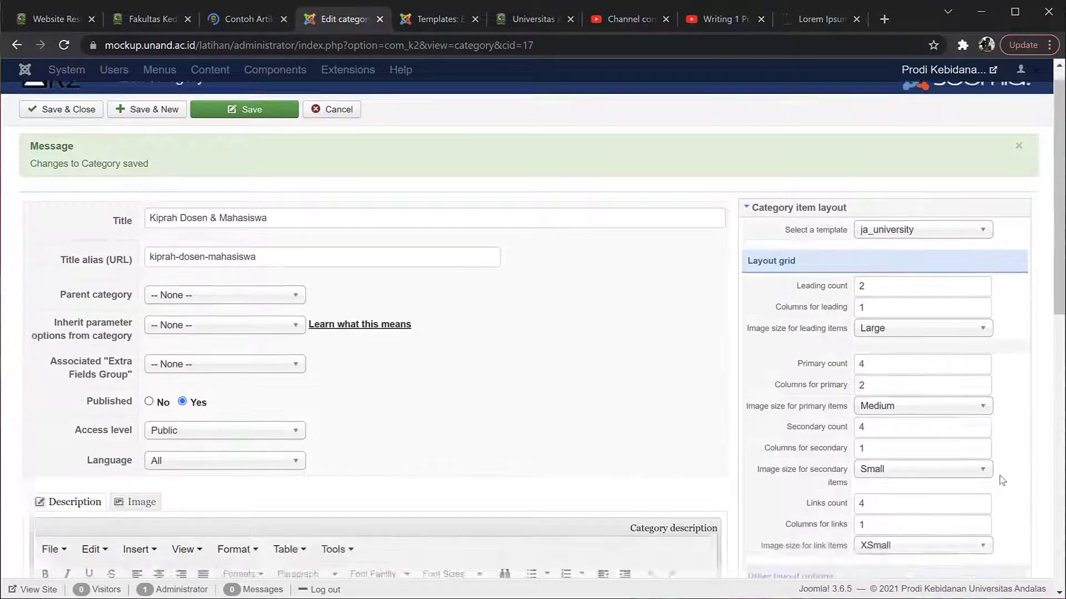
pyautogui.scroll(-1, 1002, 479)
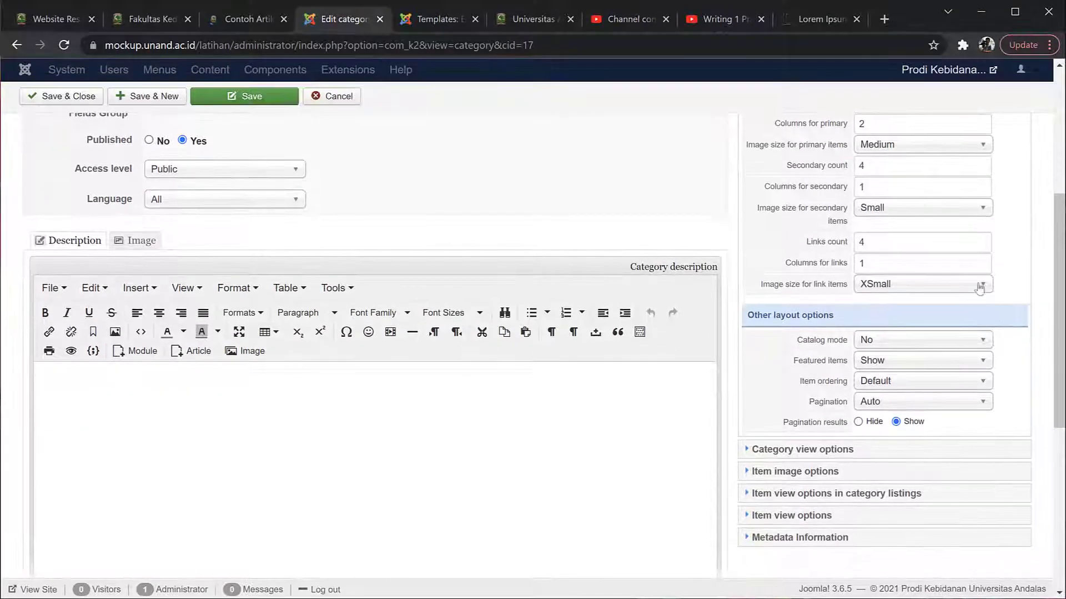
pyautogui.click(750, 514)
pyautogui.scroll(-6, 955, 447)
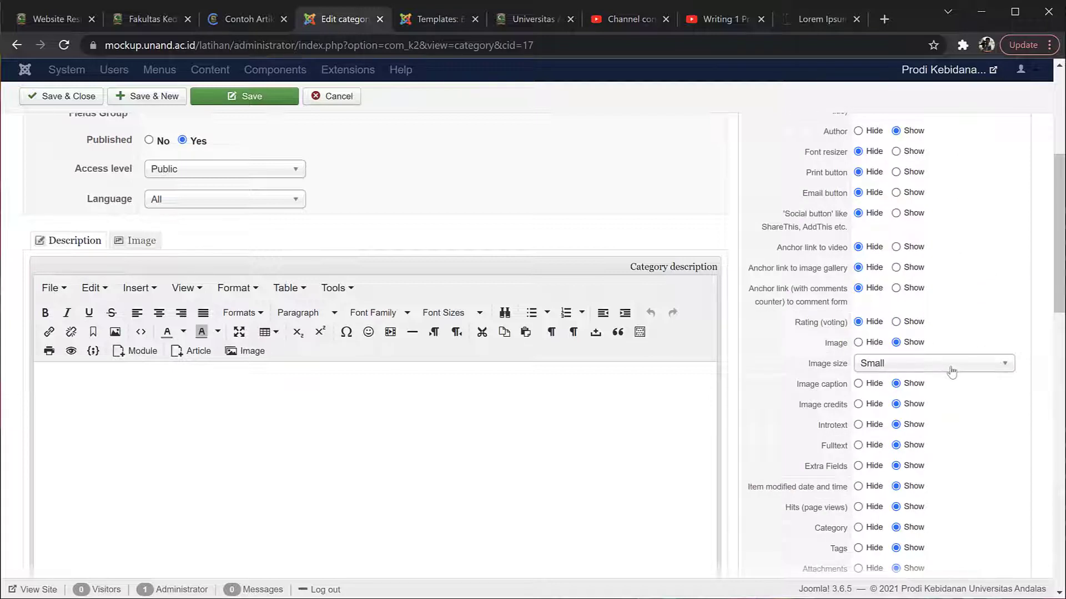
pyautogui.click(952, 371)
pyautogui.click(1033, 297)
pyautogui.click(883, 365)
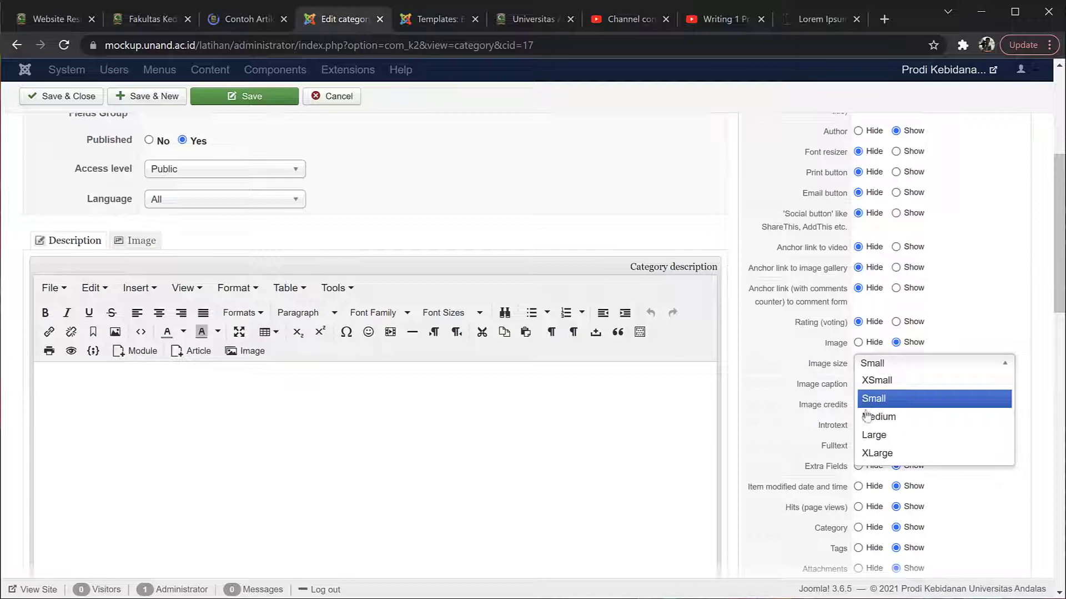
pyautogui.click(867, 435)
pyautogui.scroll(-1, 983, 430)
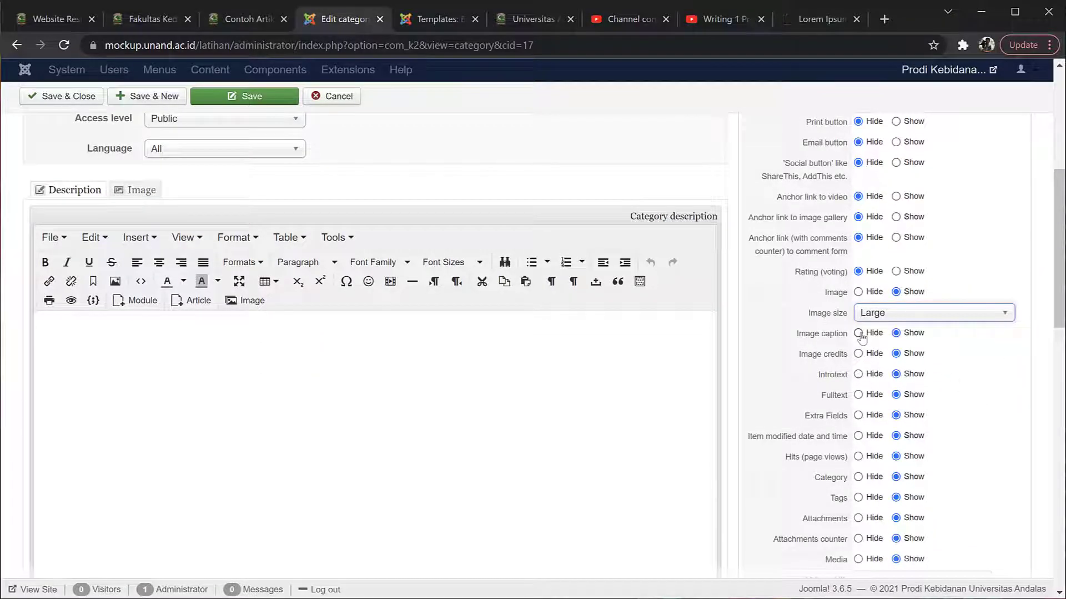
pyautogui.click(859, 333)
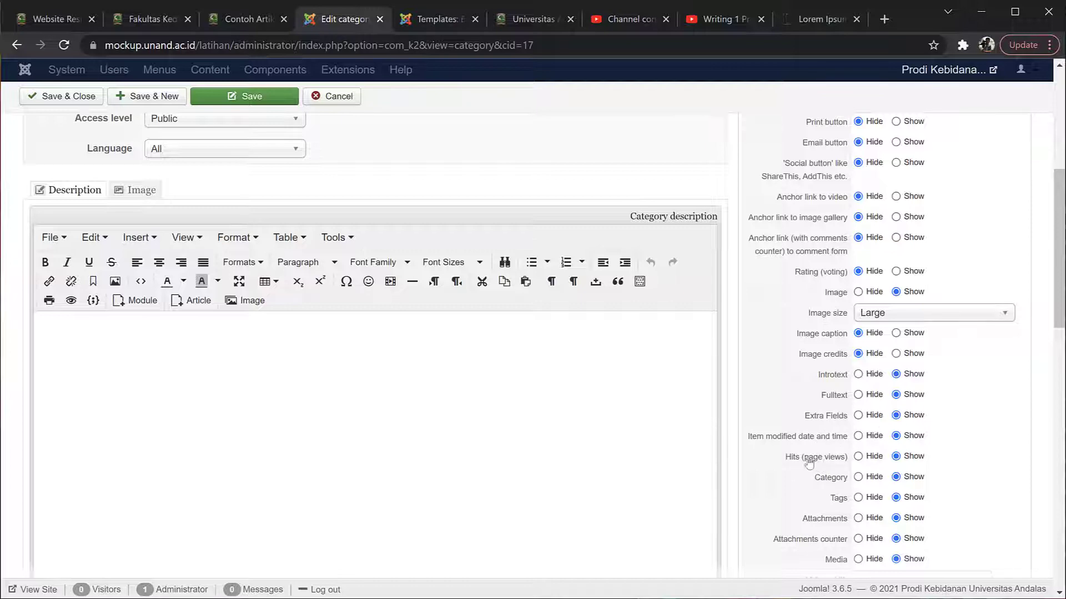
# - Examine the elements displayed below the text of the public Contoh Artikel page
pyautogui.click(236, 18)
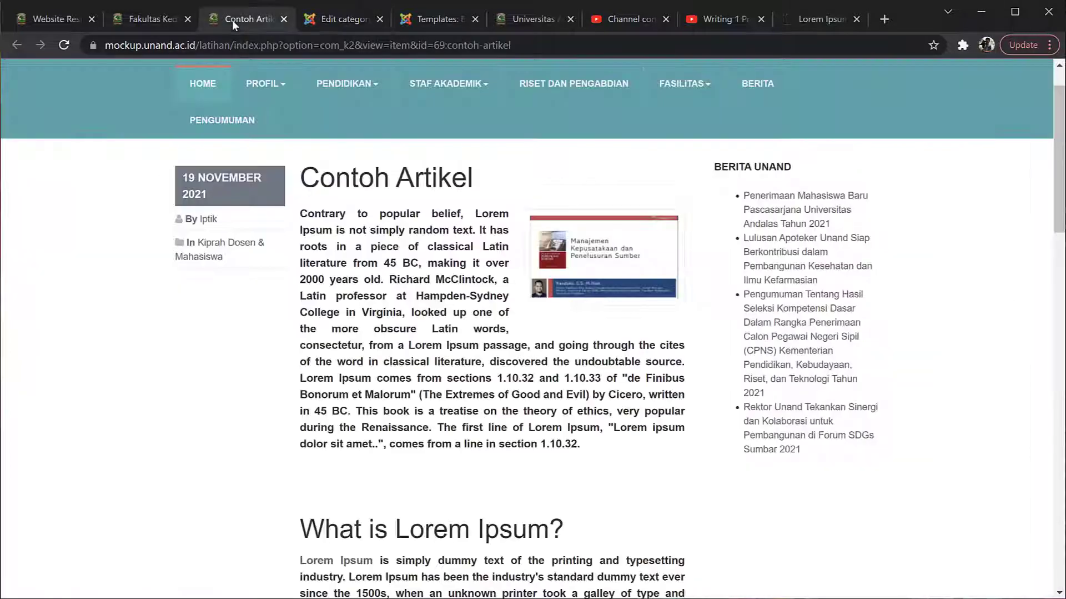
pyautogui.scroll(-4, 429, 448)
pyautogui.scroll(-8, 428, 453)
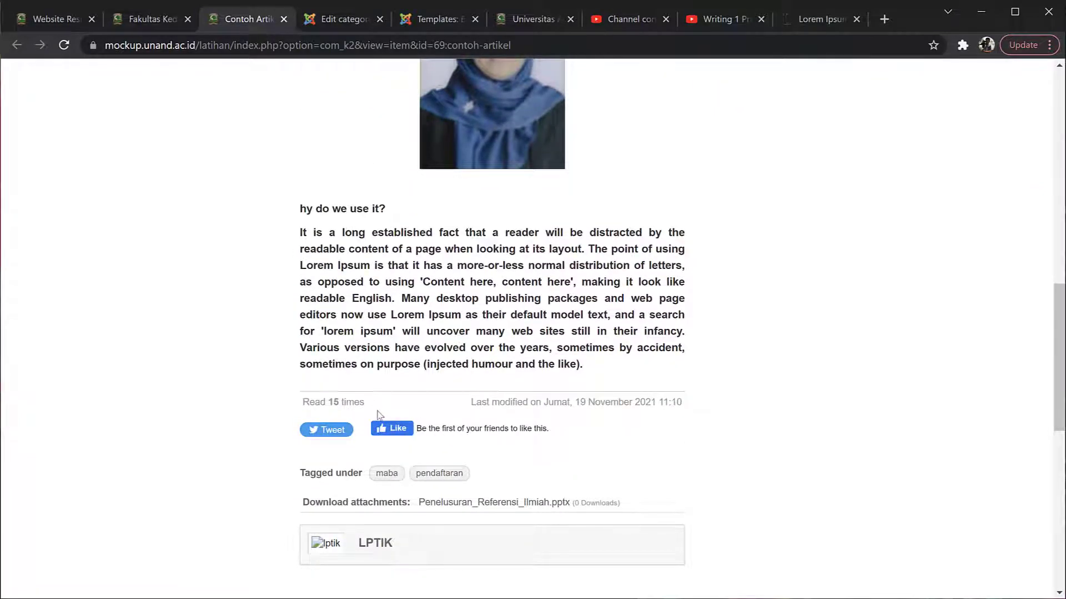
# - Set the category's Media, Media caption, Media credits, Image gallery, Item navigation and Comments options to Hide
pyautogui.click(326, 20)
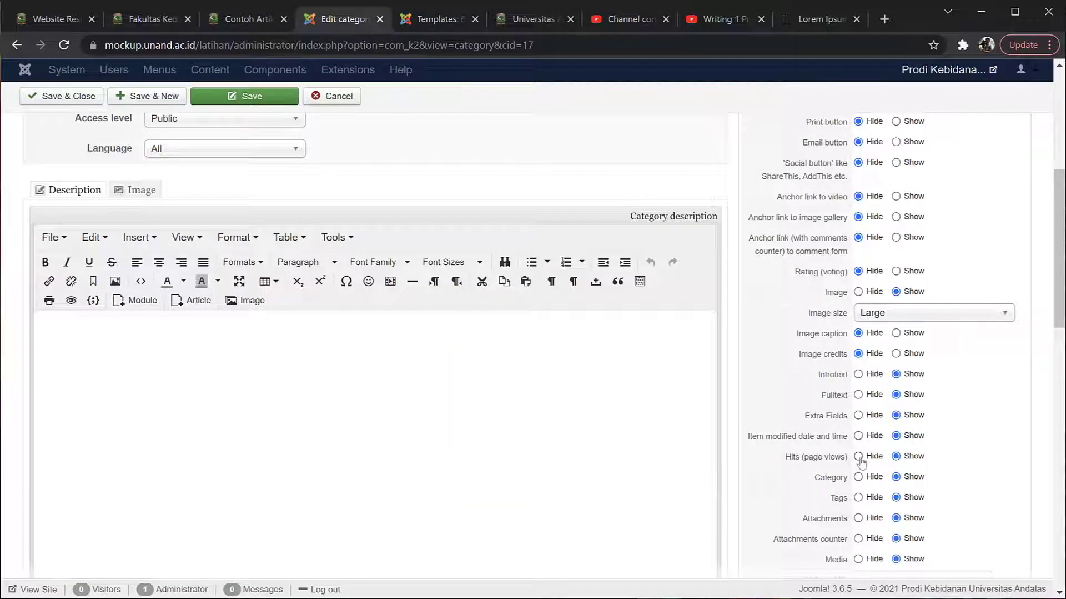
pyautogui.scroll(-1, 859, 487)
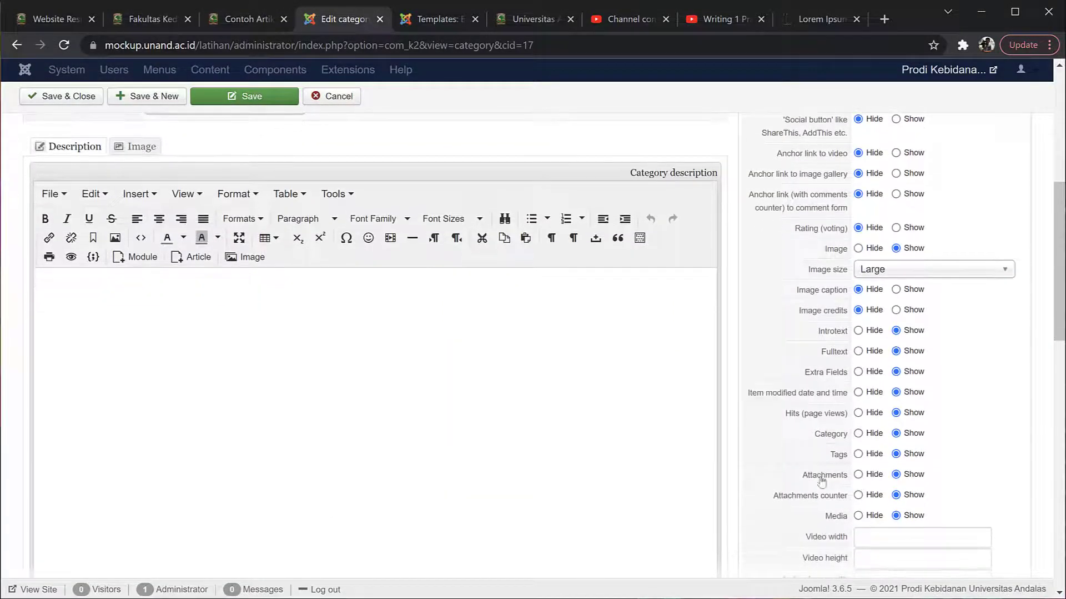
pyautogui.scroll(-1, 828, 476)
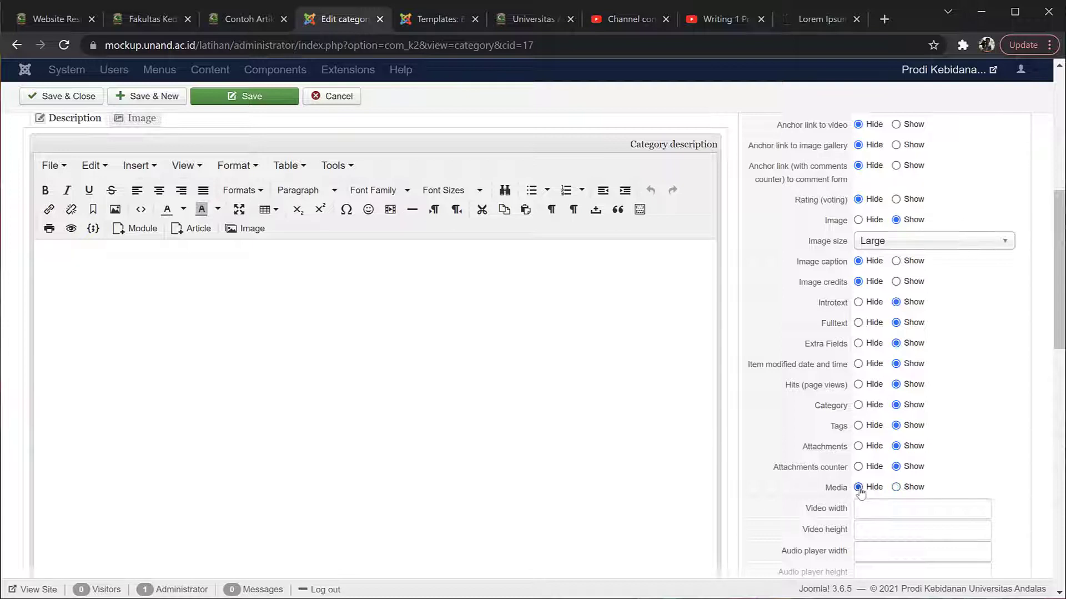
pyautogui.scroll(-3, 859, 490)
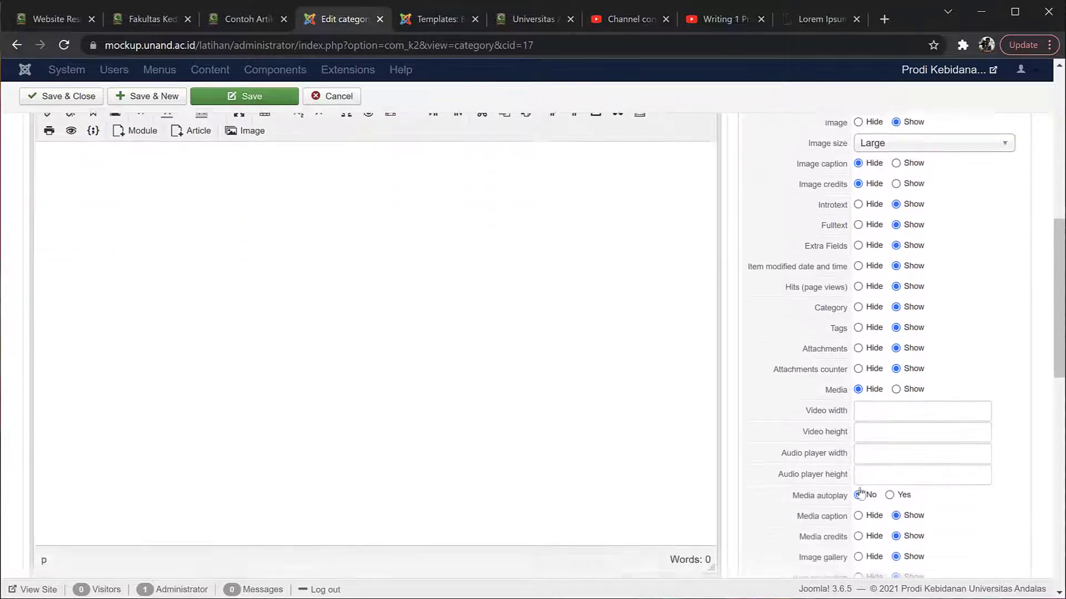
pyautogui.scroll(-2, 855, 467)
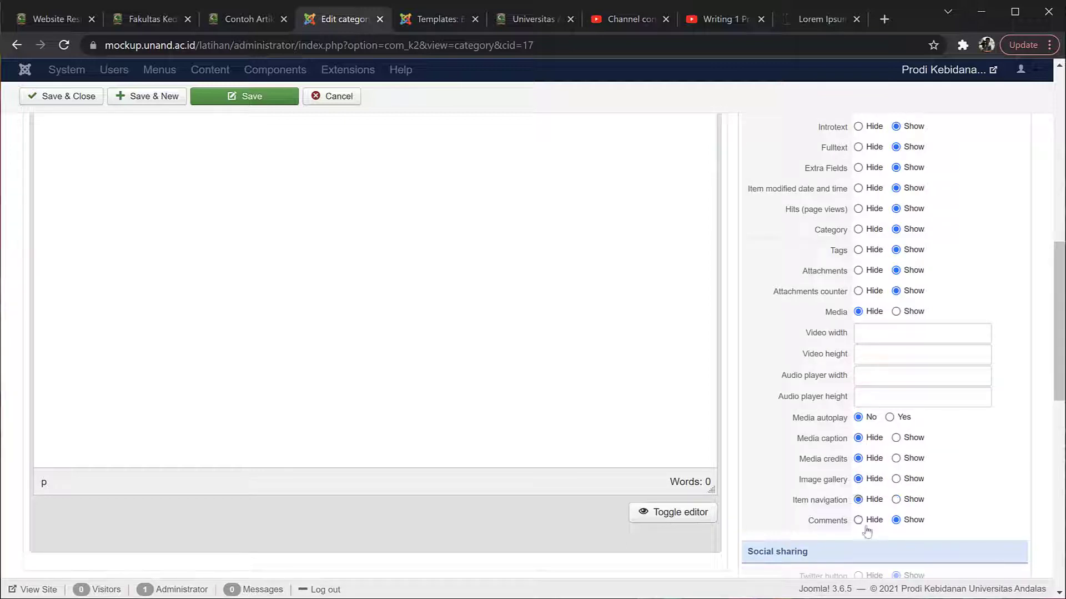
pyautogui.scroll(-1, 859, 521)
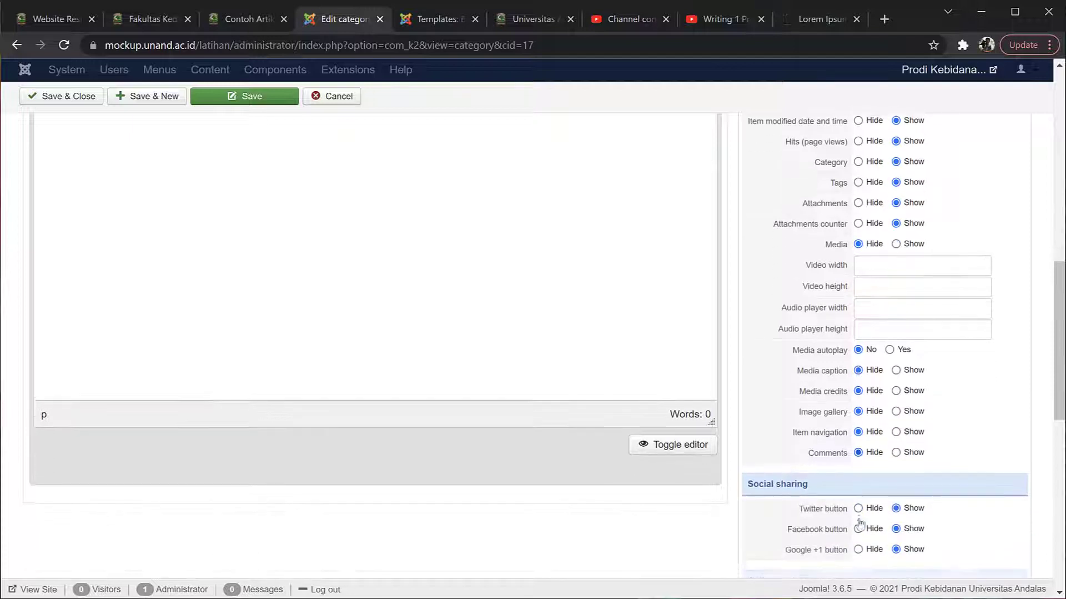
# - Set the Twitter, Facebook and Google +1 buttons to Hide under Social sharing, and save the category
pyautogui.scroll(-1, 862, 420)
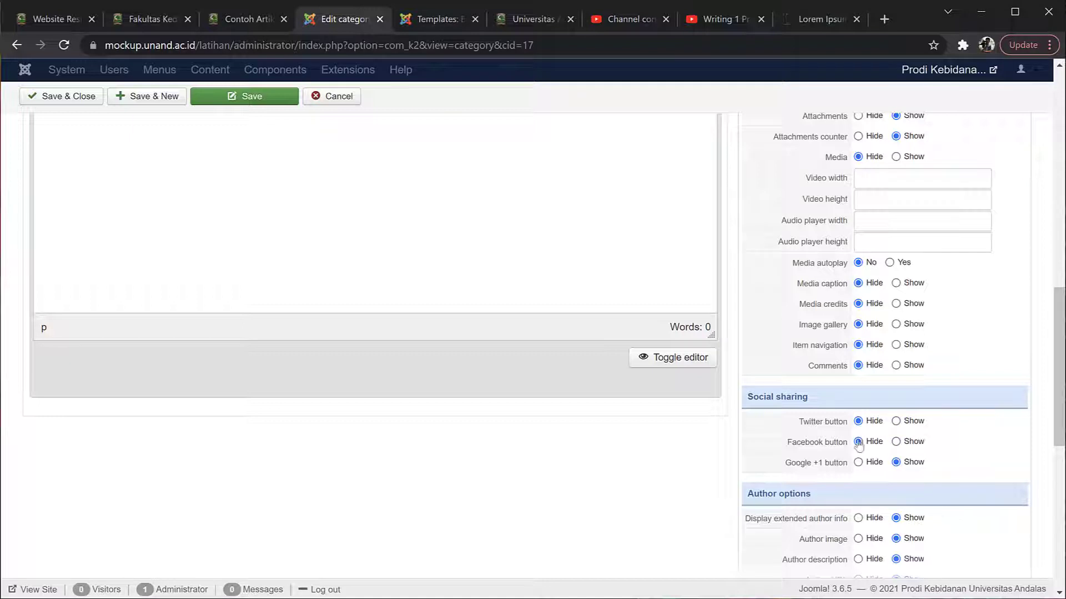
pyautogui.click(858, 462)
pyautogui.click(237, 100)
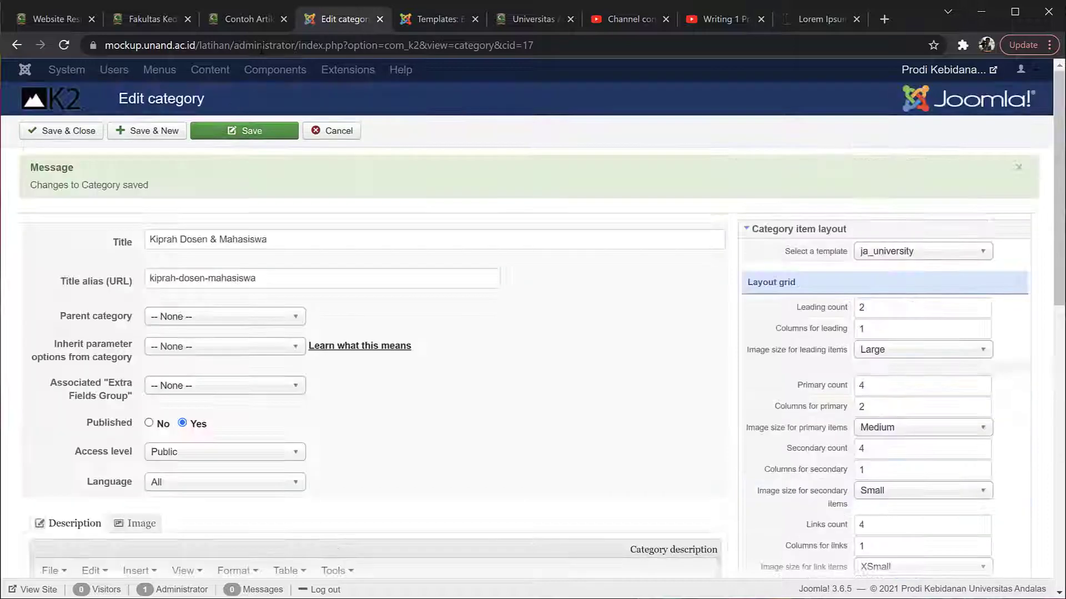
# - Reload the public Contoh Artikel page and check the elements at the end of the article
pyautogui.click(239, 21)
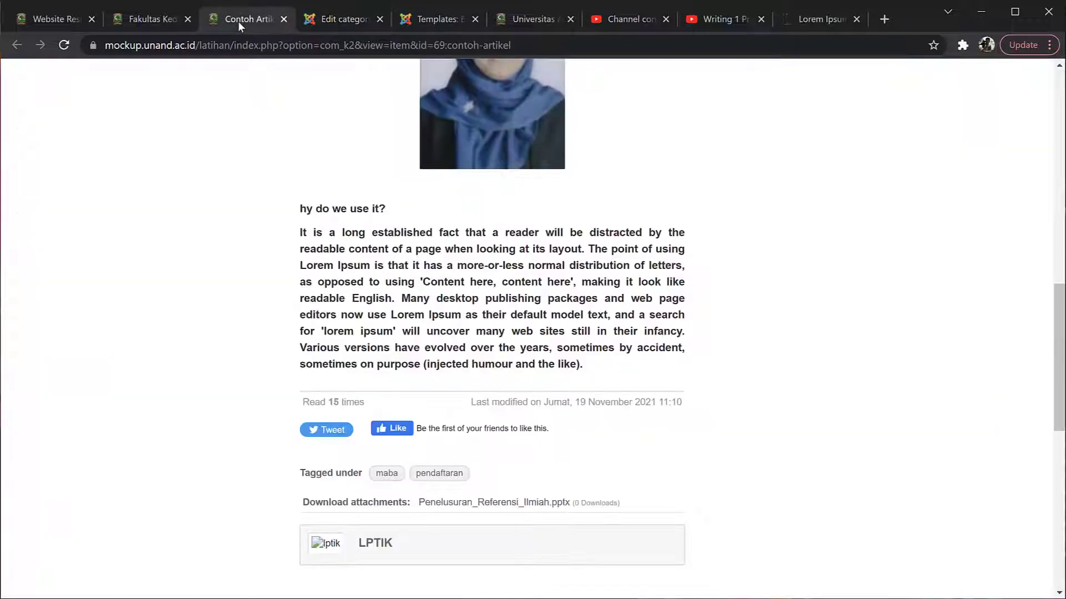
pyautogui.click(64, 45)
pyautogui.scroll(-2, 411, 449)
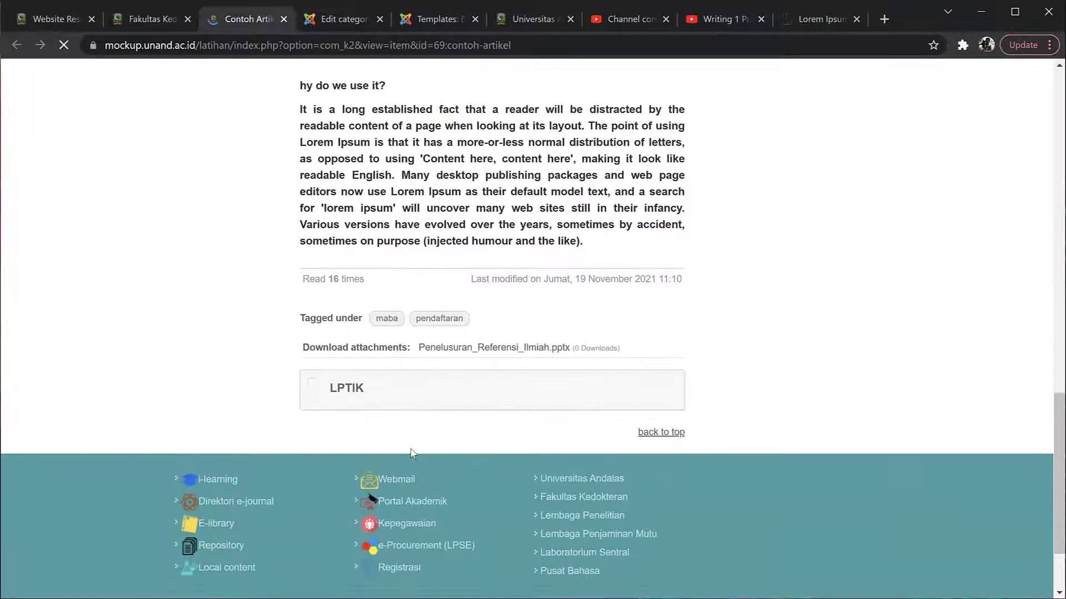
# - Set the category's Display extended author info, Author image, Author description, Author URL and Latest items from author options to Hide, and save
pyautogui.scroll(20, 411, 453)
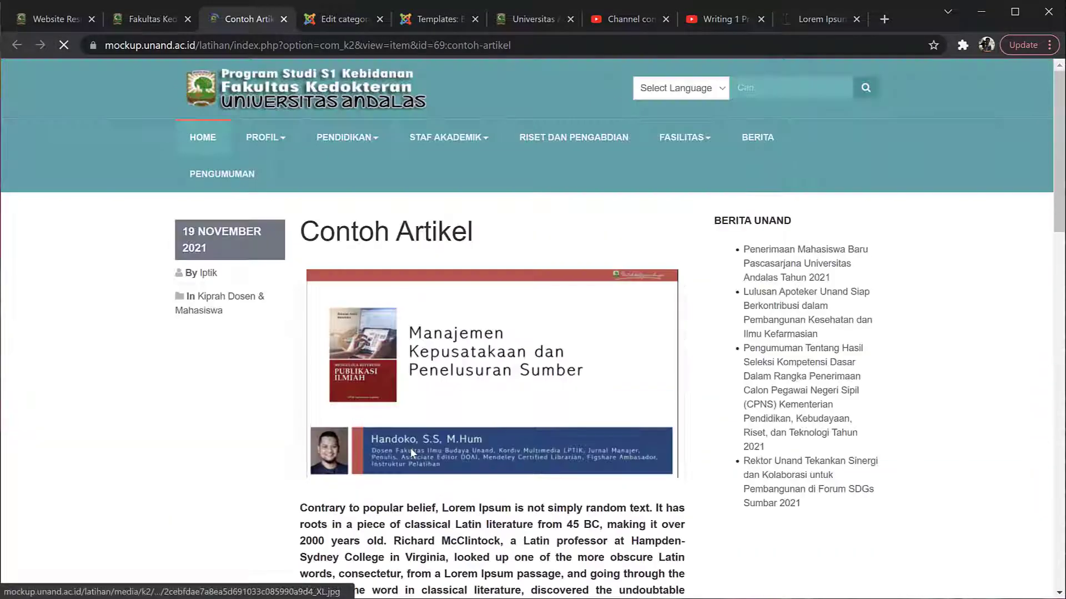
pyautogui.scroll(-12, 412, 453)
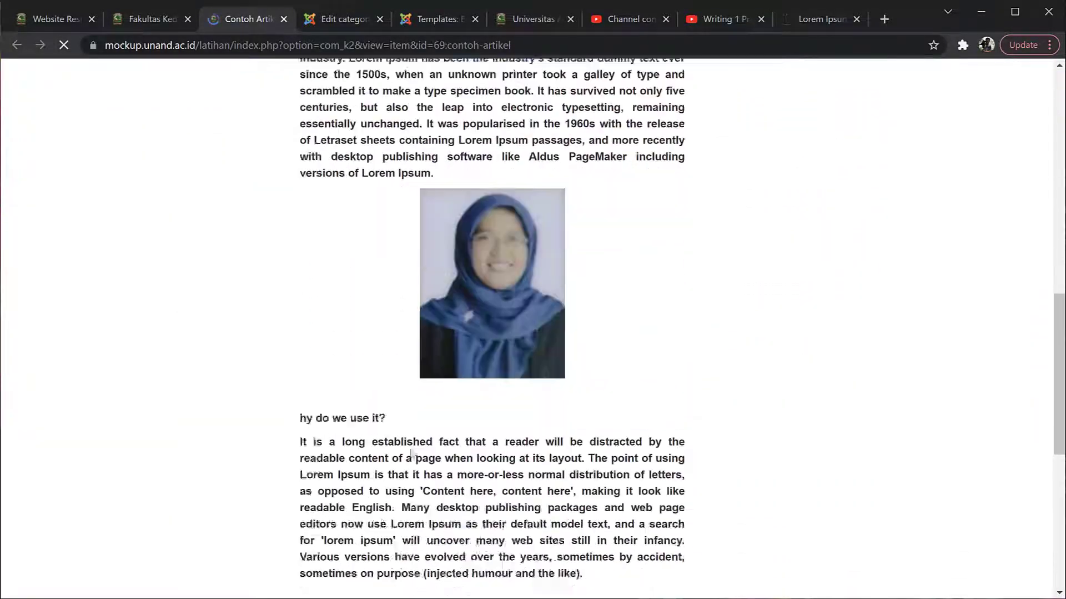
pyautogui.scroll(-5, 411, 453)
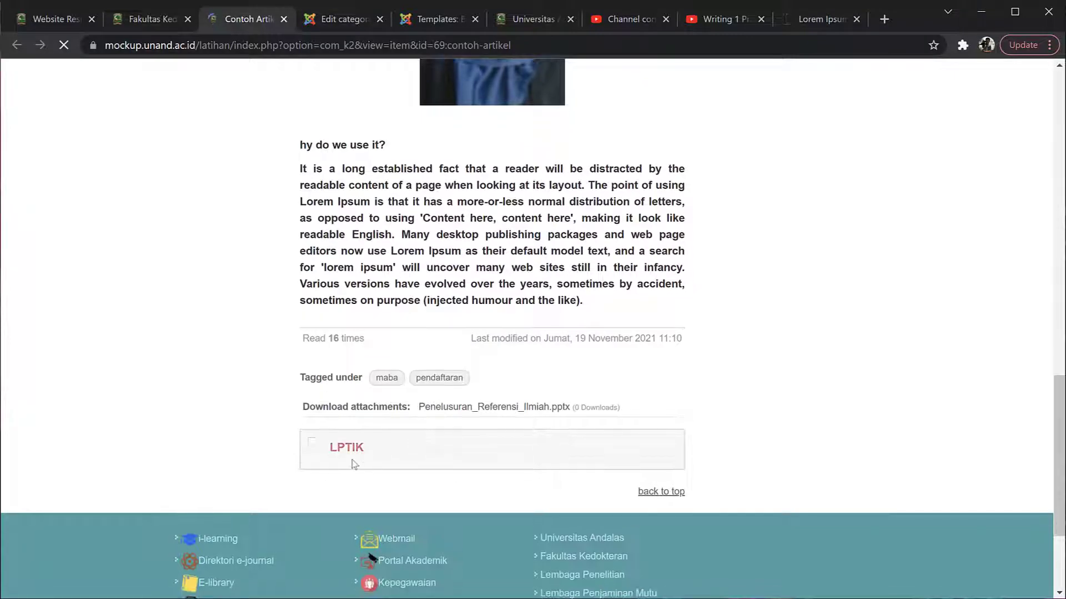
pyautogui.click(342, 19)
pyautogui.scroll(-12, 799, 431)
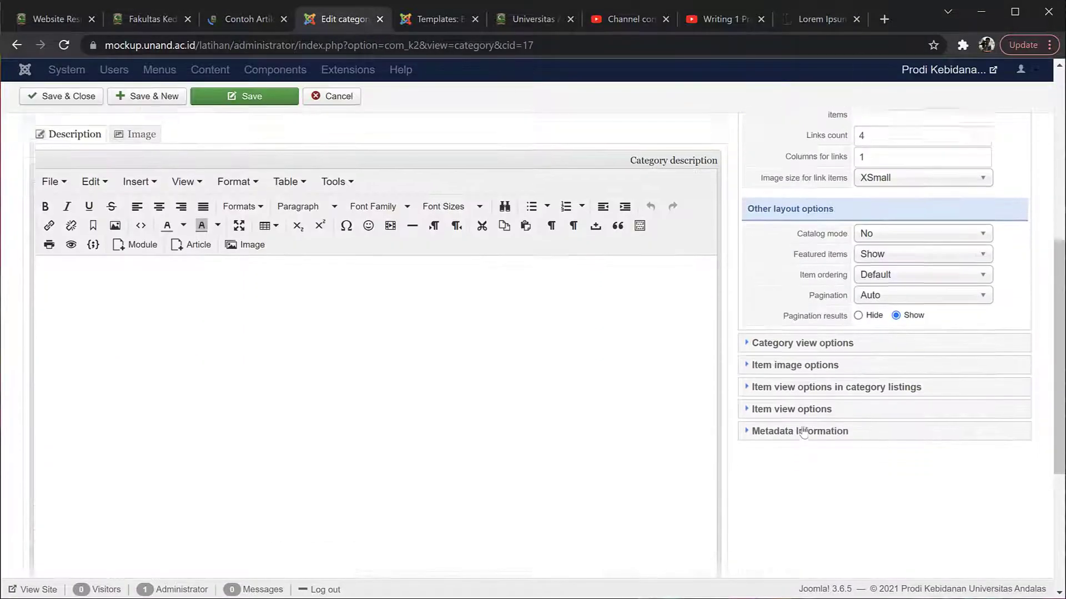
pyautogui.scroll(3, 804, 432)
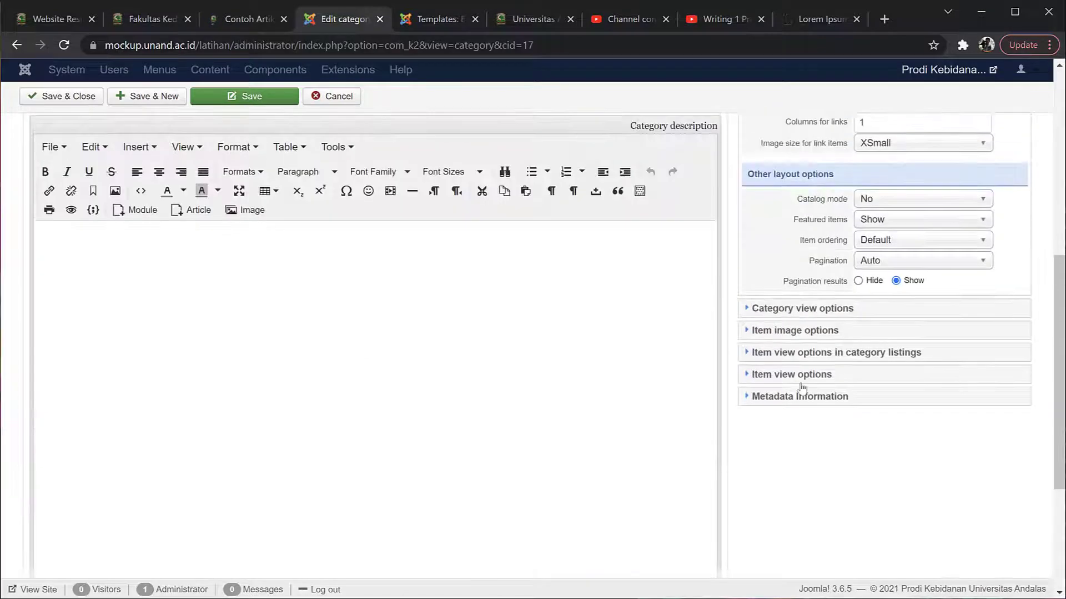
pyautogui.click(752, 373)
pyautogui.scroll(-15, 860, 468)
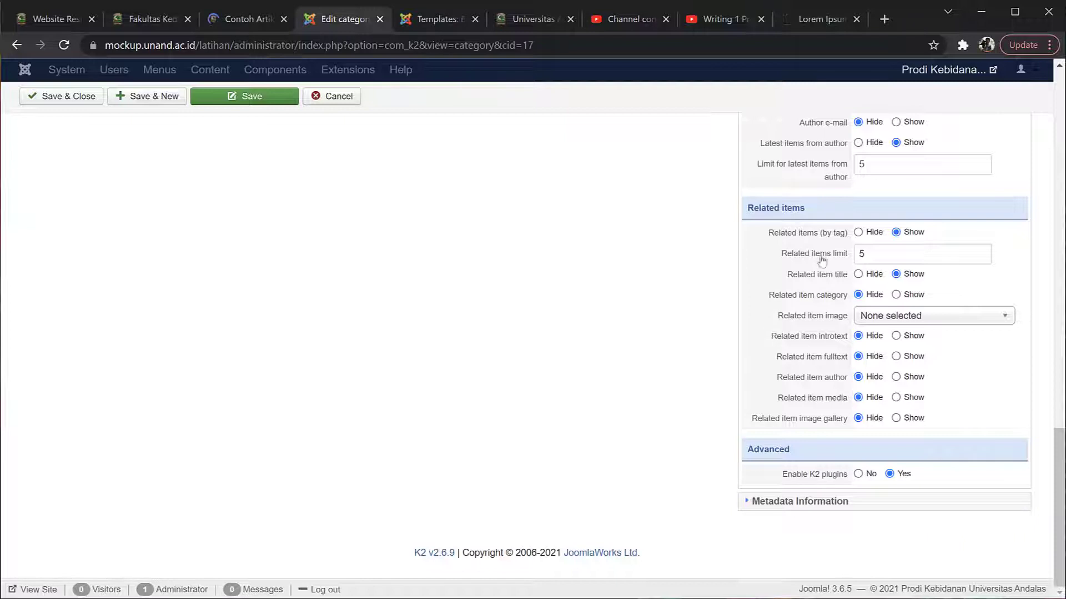
pyautogui.scroll(3, 911, 291)
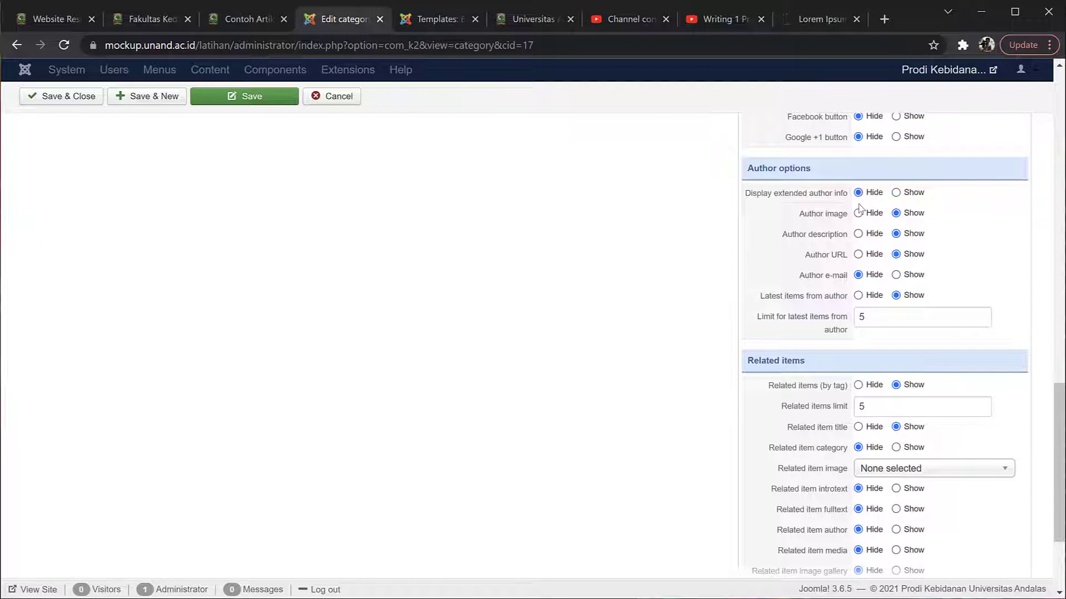
pyautogui.click(859, 213)
pyautogui.scroll(-2, 898, 315)
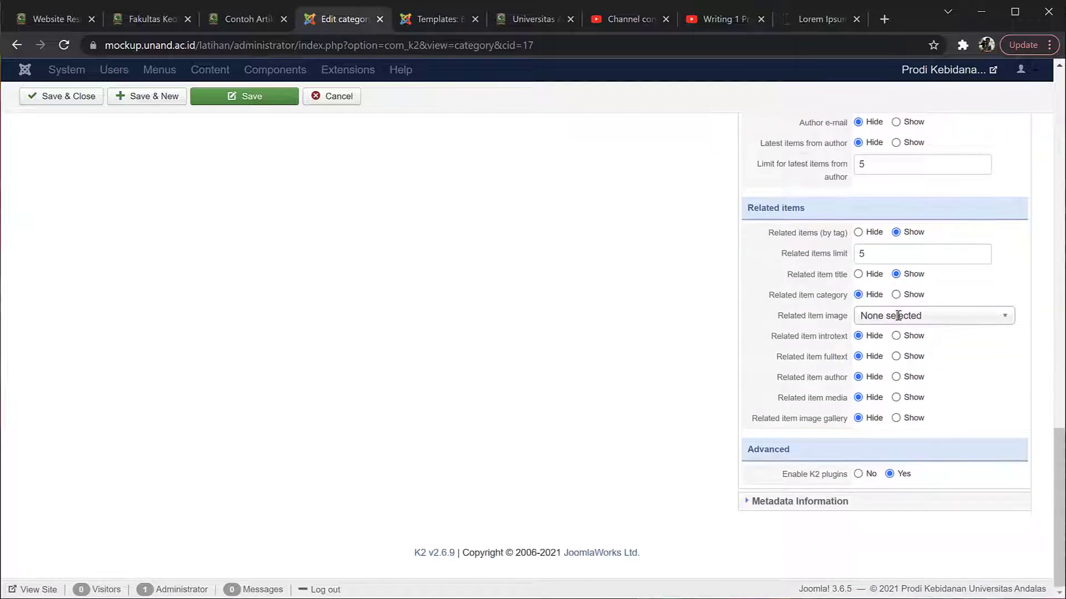
pyautogui.scroll(1, 898, 314)
pyautogui.scroll(2, 898, 315)
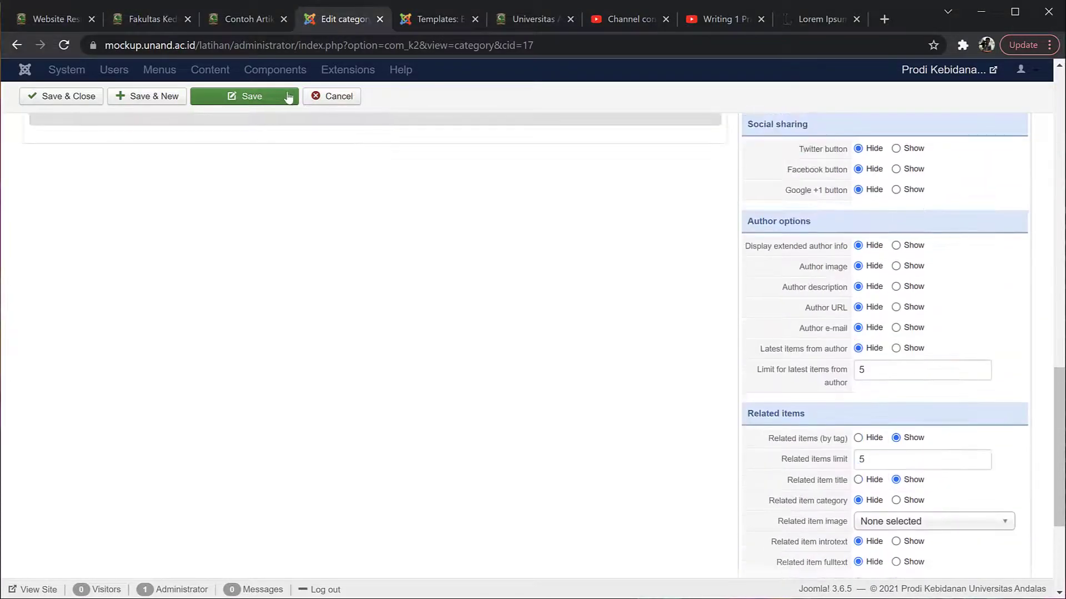
pyautogui.click(283, 97)
# - Reload the public Contoh Artikel page and check it from the end of the article back up to the title
pyautogui.click(245, 22)
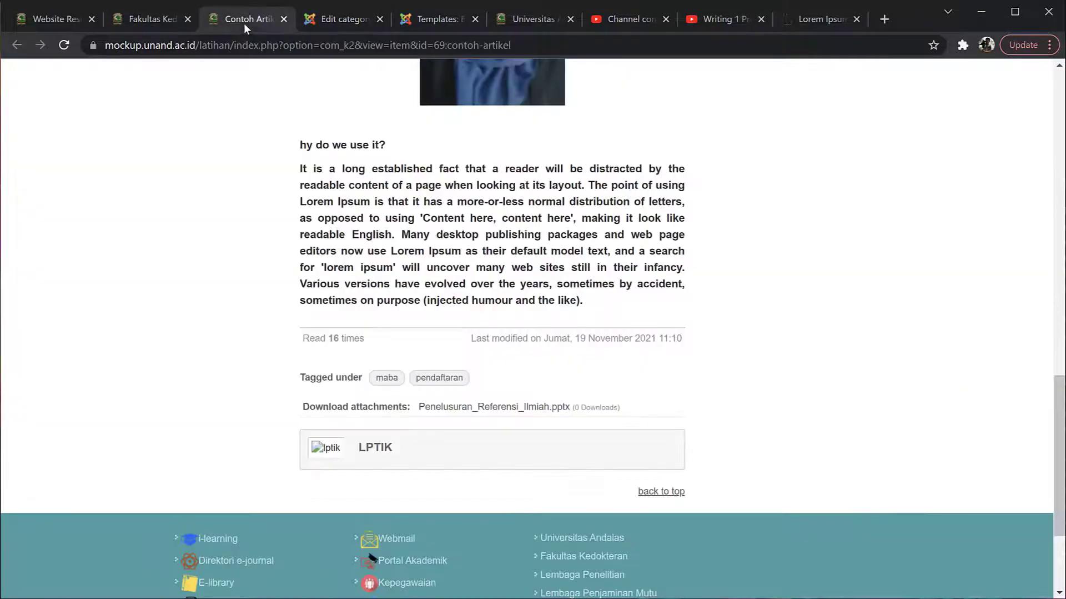
pyautogui.click(73, 47)
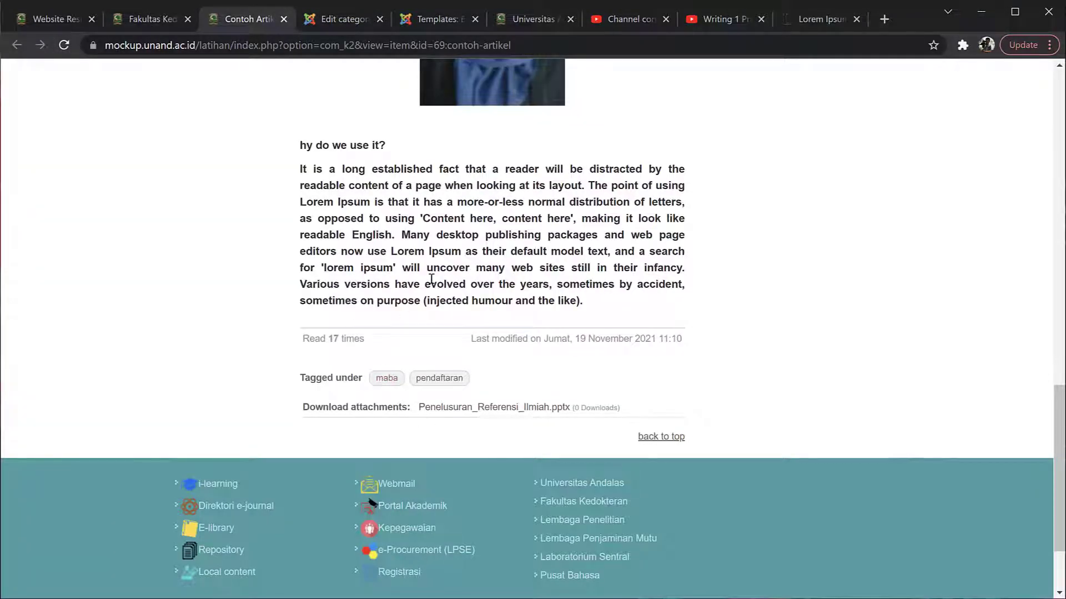
pyautogui.scroll(15, 432, 278)
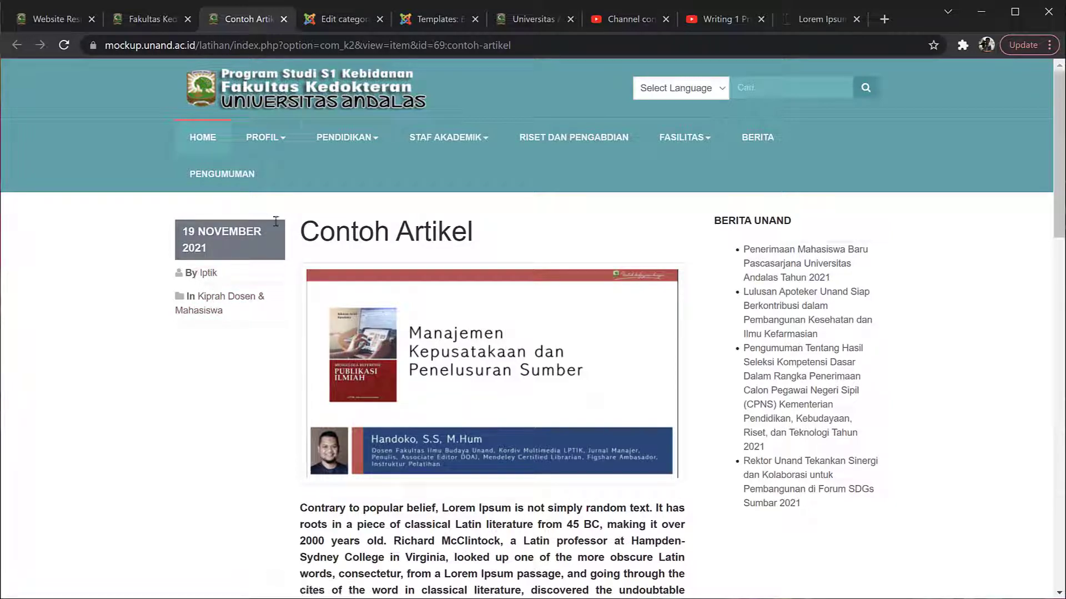
# - Review the category's Item view options and Item view options in category listings, and save and close the category
pyautogui.click(338, 20)
pyautogui.scroll(-8, 905, 425)
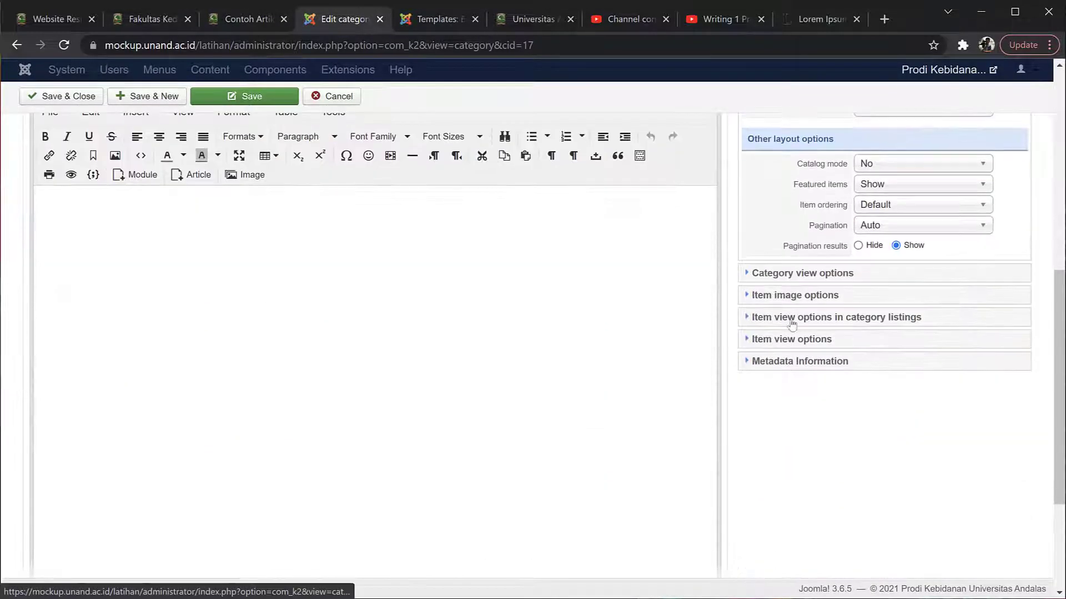
pyautogui.click(748, 339)
pyautogui.scroll(-8, 942, 261)
pyautogui.scroll(4, 943, 261)
pyautogui.scroll(3, 942, 261)
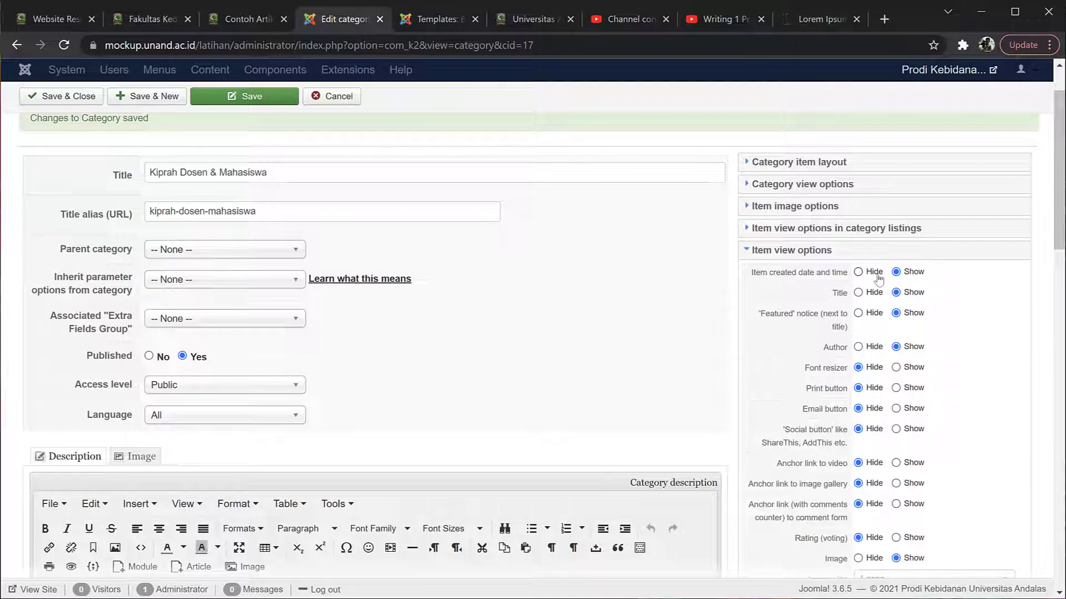
pyautogui.click(749, 230)
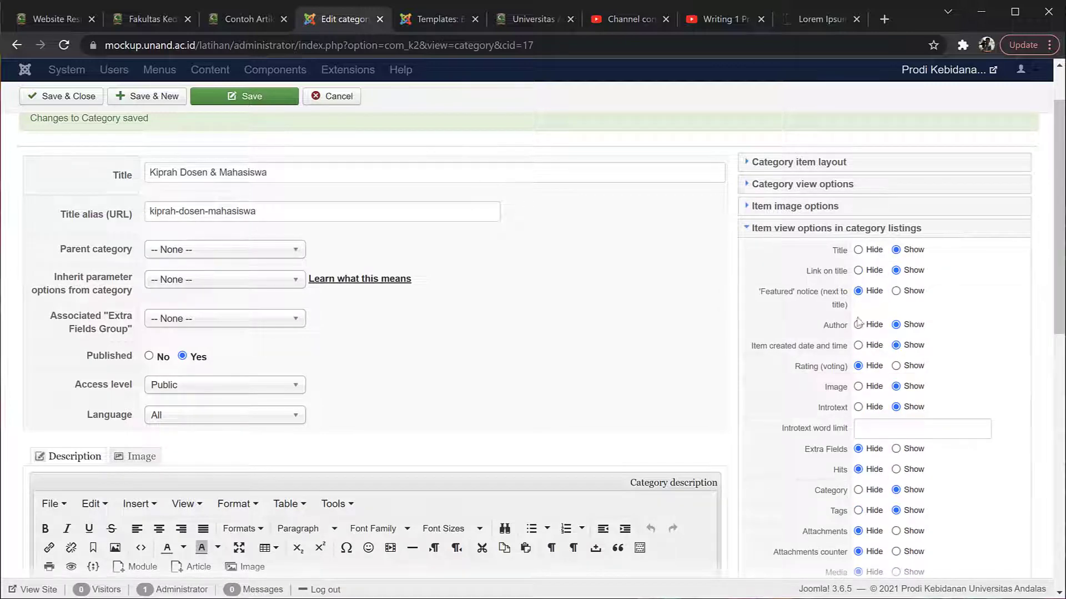
pyautogui.scroll(-5, 858, 322)
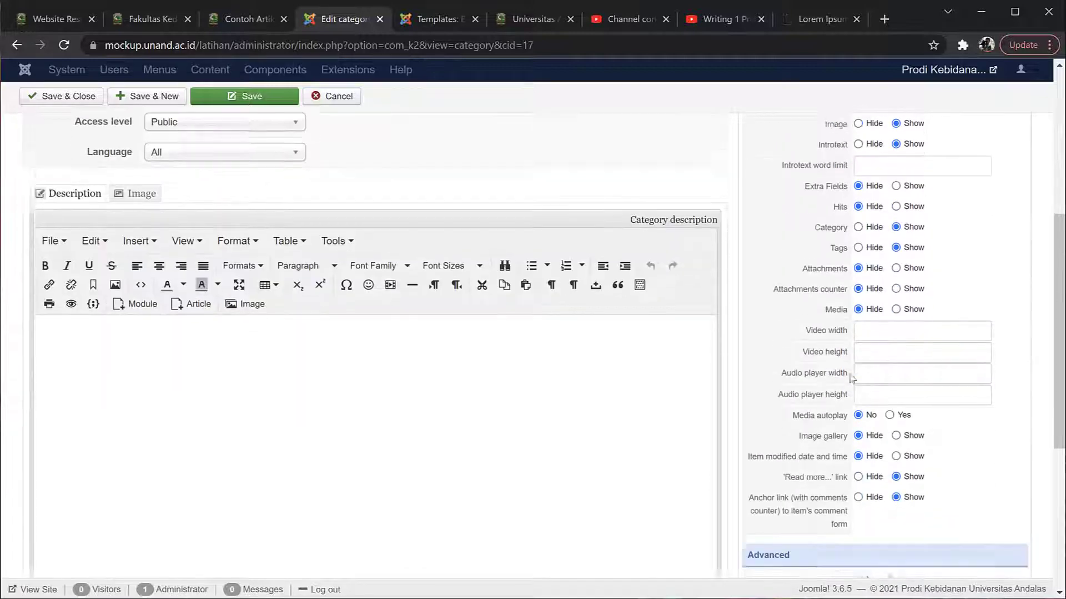
pyautogui.scroll(-2, 852, 377)
pyautogui.scroll(3, 852, 378)
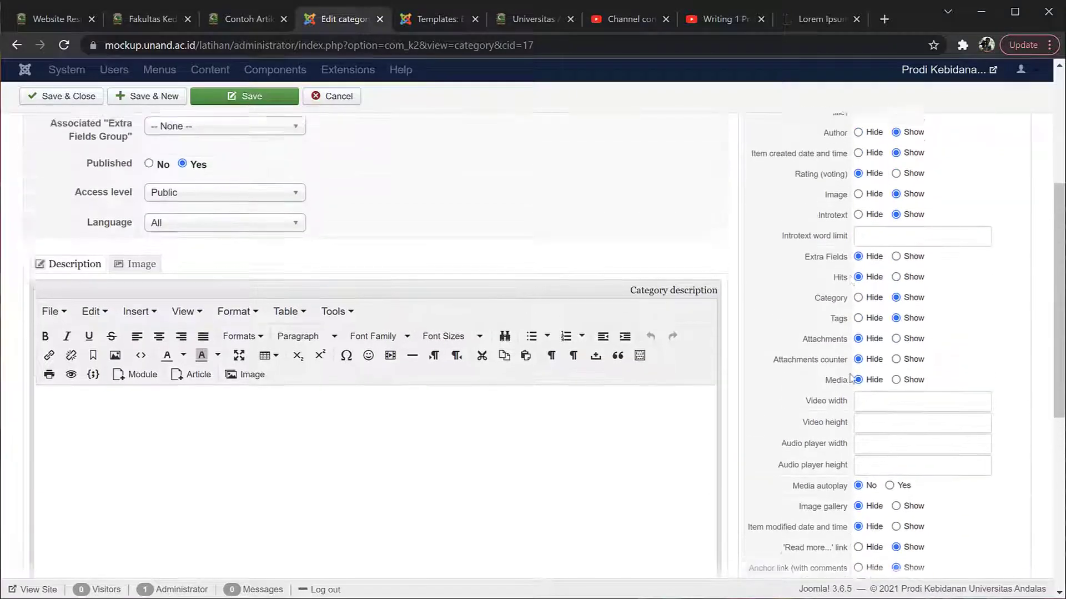
pyautogui.scroll(5, 851, 377)
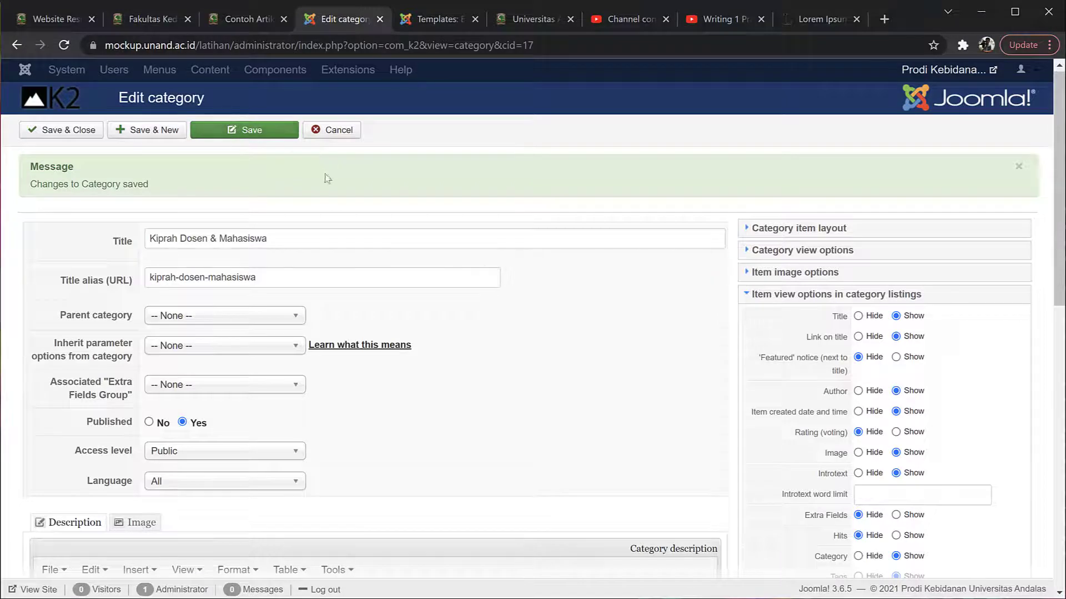
pyautogui.click(77, 132)
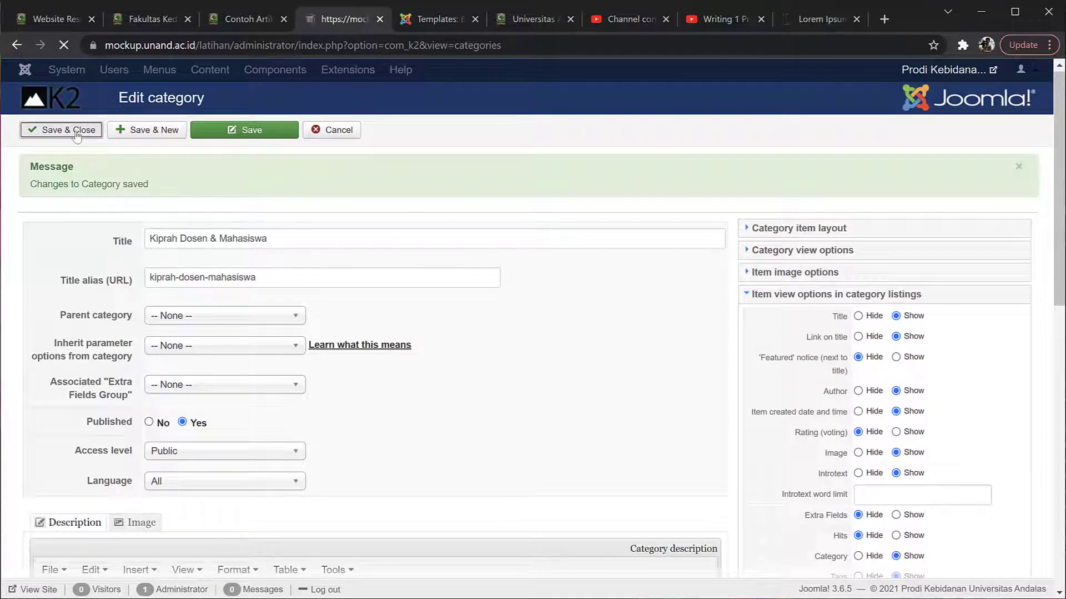
# - Reload the public home page, open Contoh Artikel from the Kiprah Mahasiwa dan Dosen slider, and check the whole article page
pyautogui.click(238, 18)
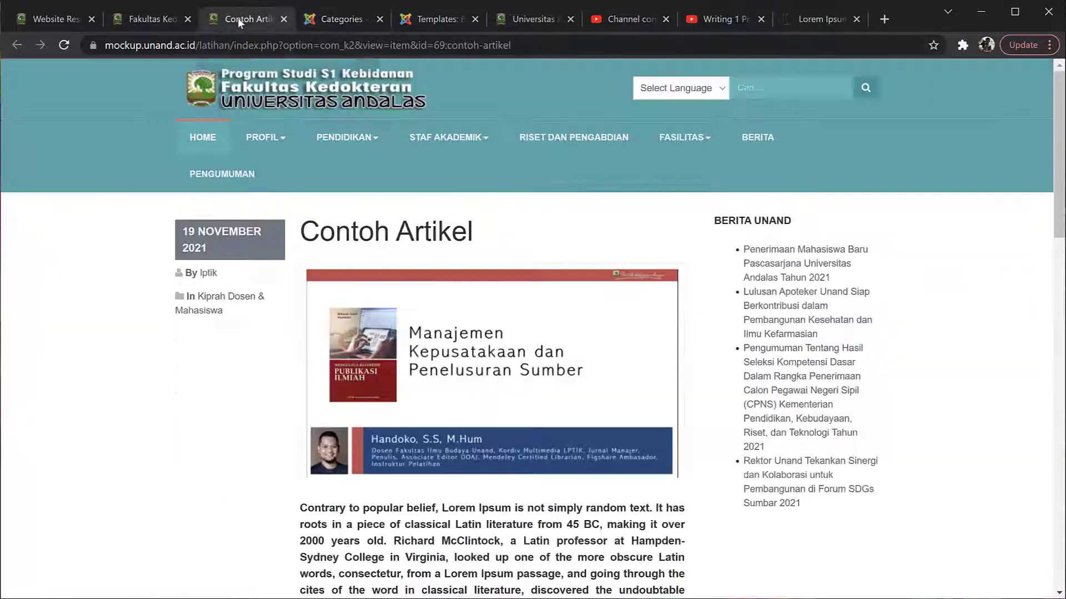
pyautogui.click(50, 25)
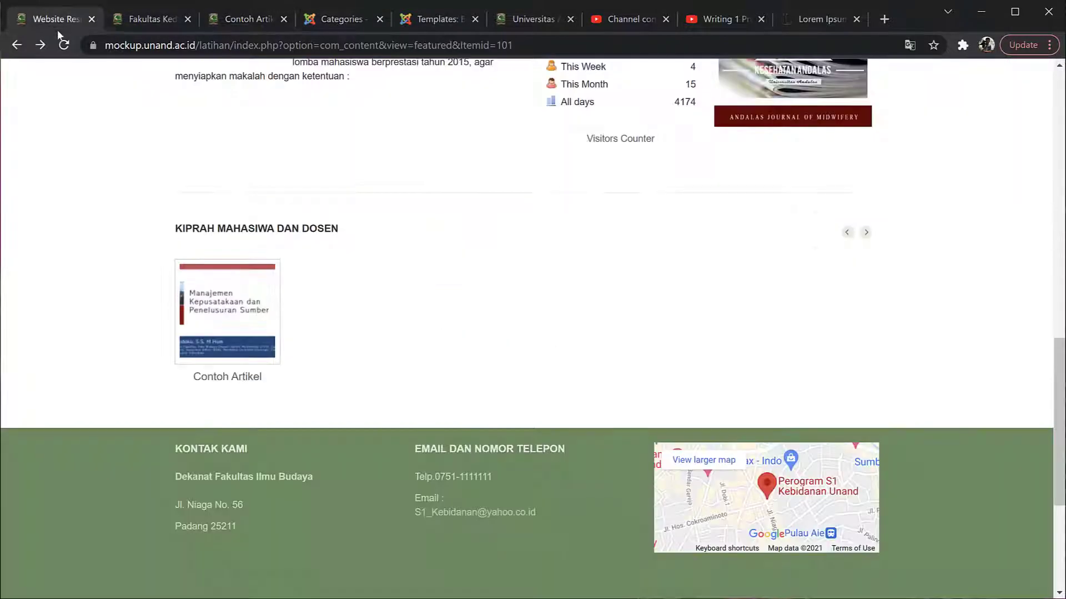
pyautogui.click(64, 44)
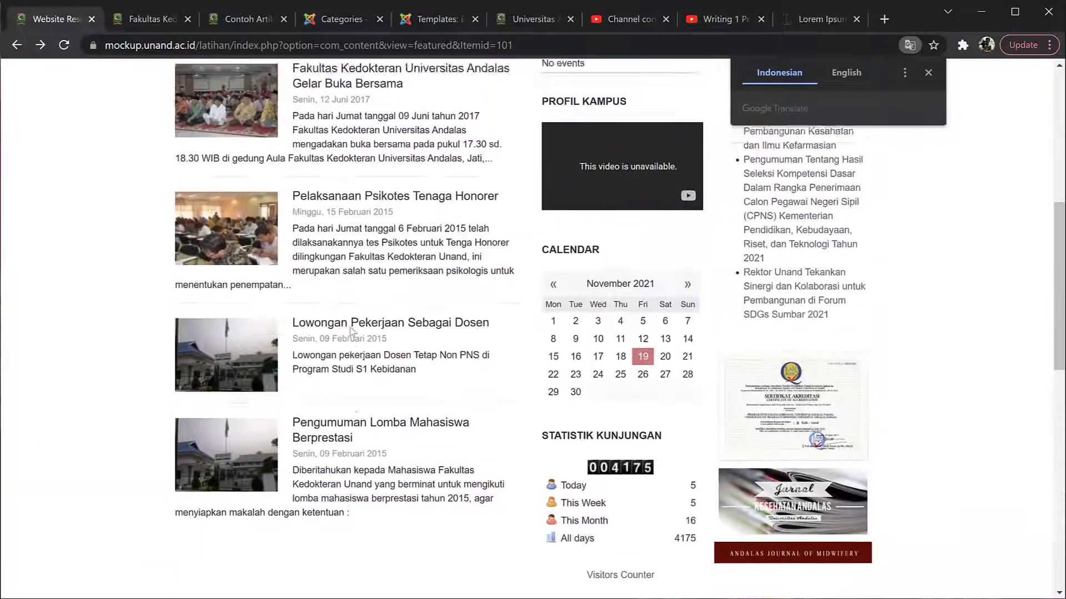
pyautogui.scroll(-5, 351, 331)
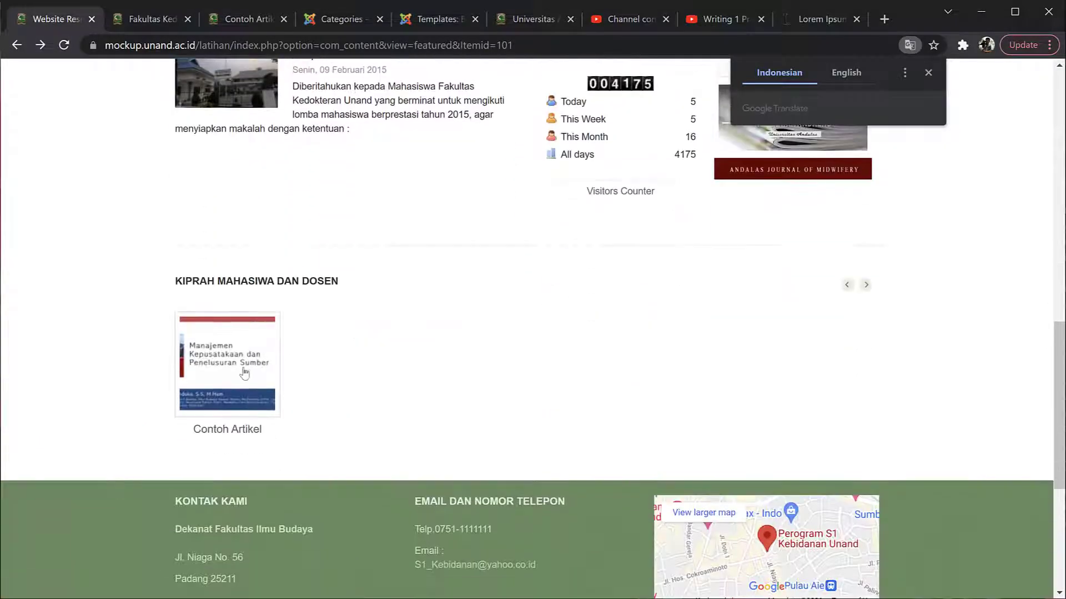
pyautogui.click(245, 371)
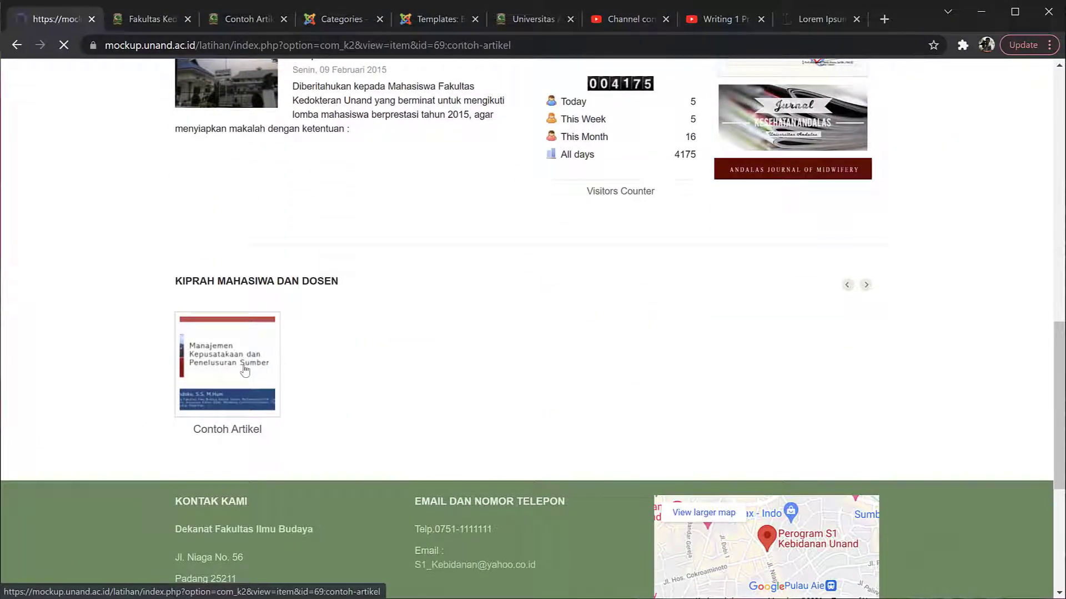
pyautogui.scroll(-12, 544, 460)
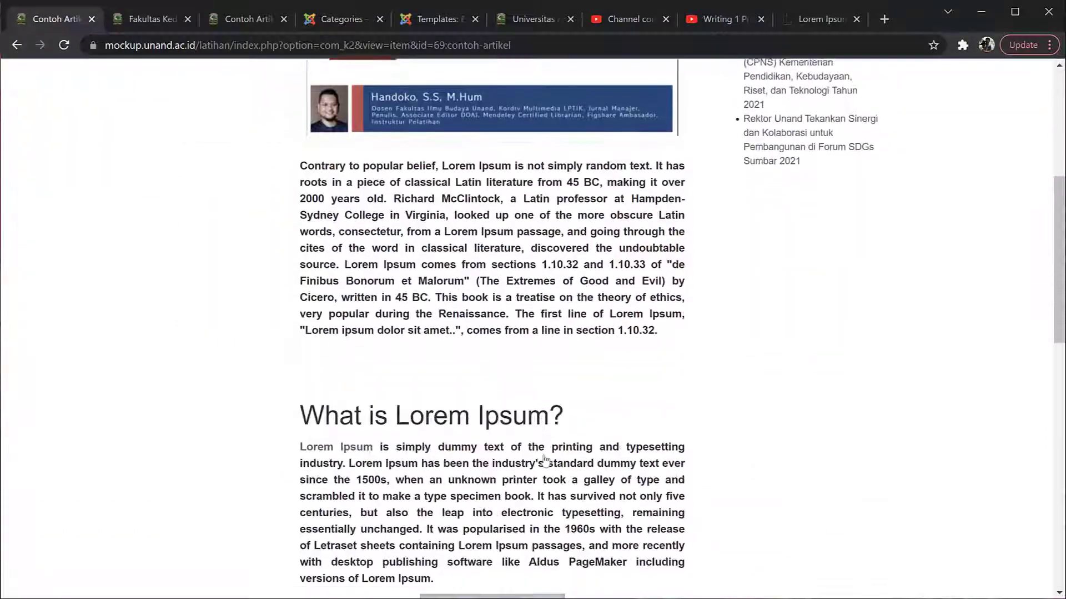
pyautogui.scroll(-8, 545, 460)
pyautogui.scroll(4, 545, 458)
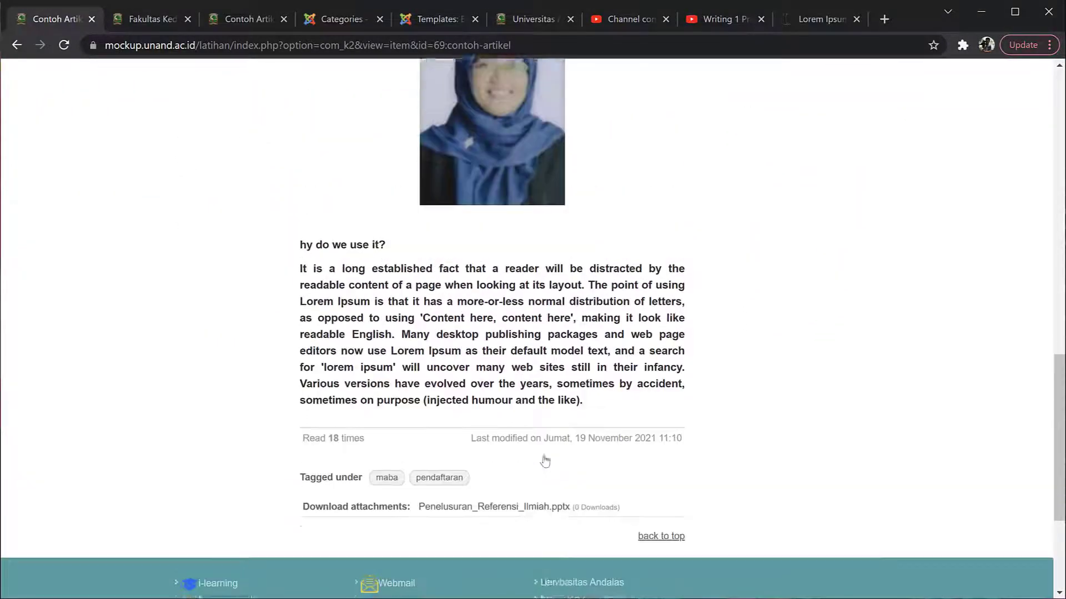
pyautogui.scroll(15, 544, 459)
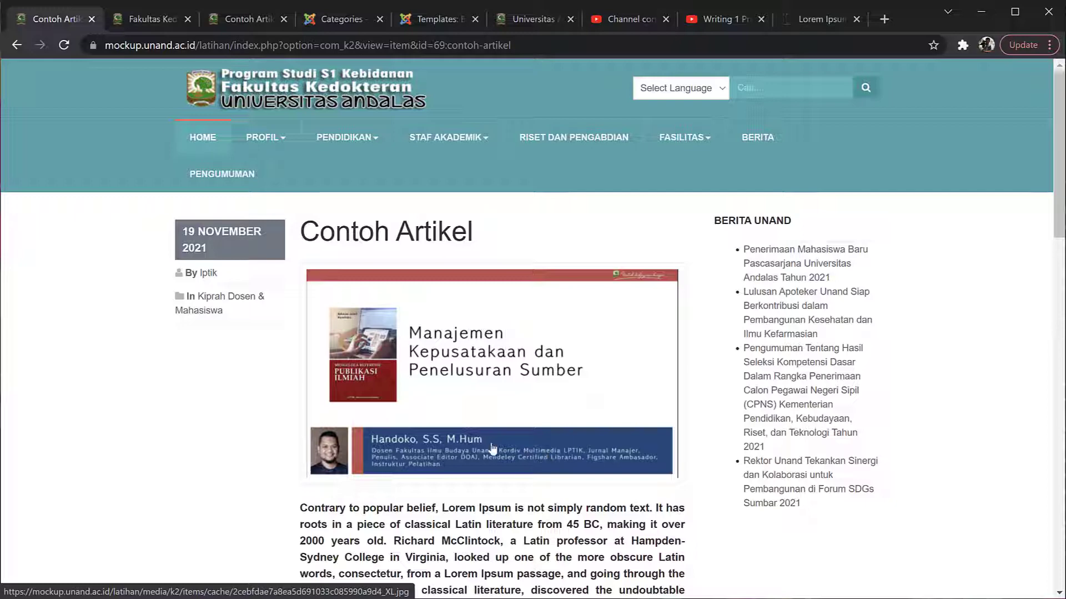
pyautogui.click(145, 18)
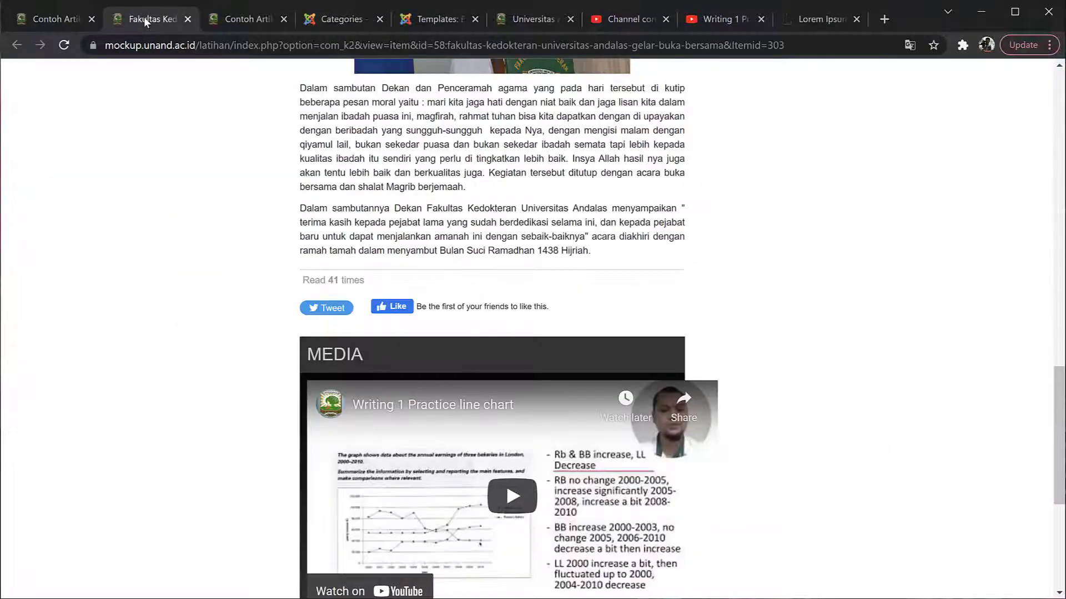
pyautogui.click(329, 21)
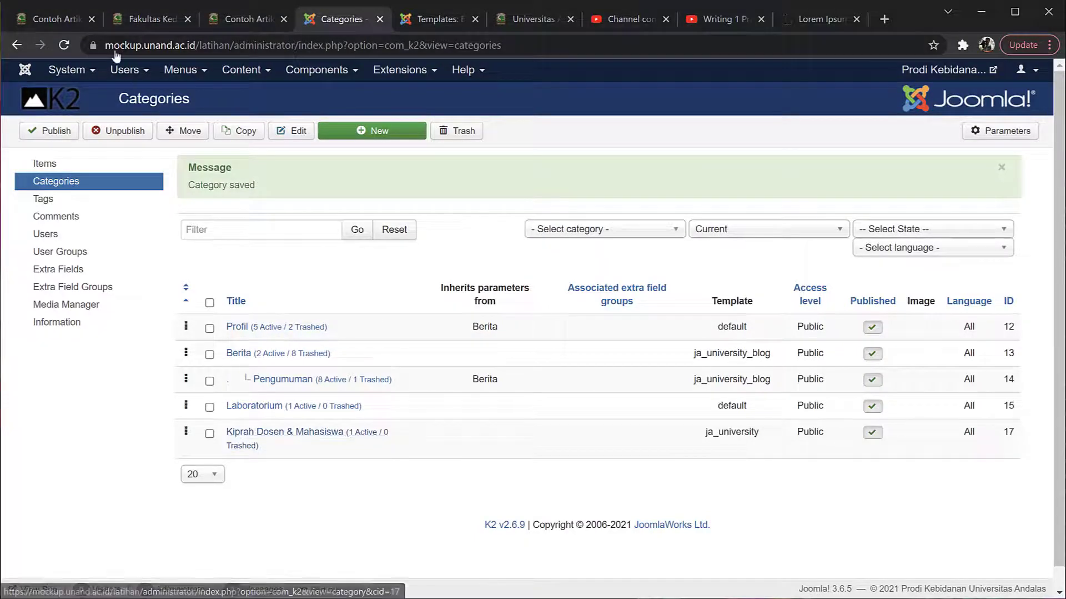
pyautogui.click(56, 19)
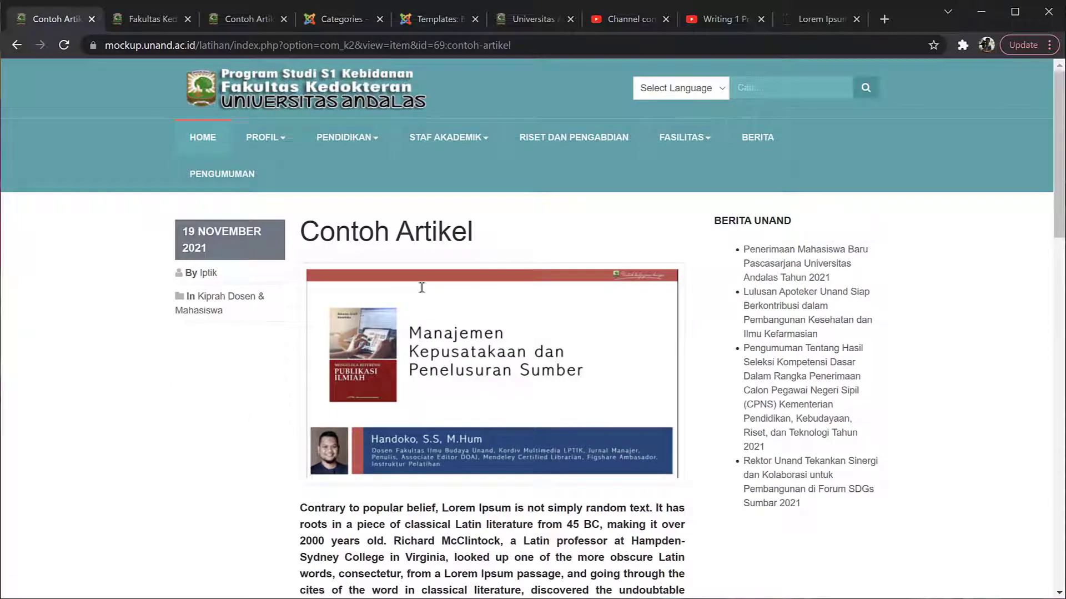
pyautogui.scroll(-4, 443, 343)
pyautogui.scroll(-10, 443, 343)
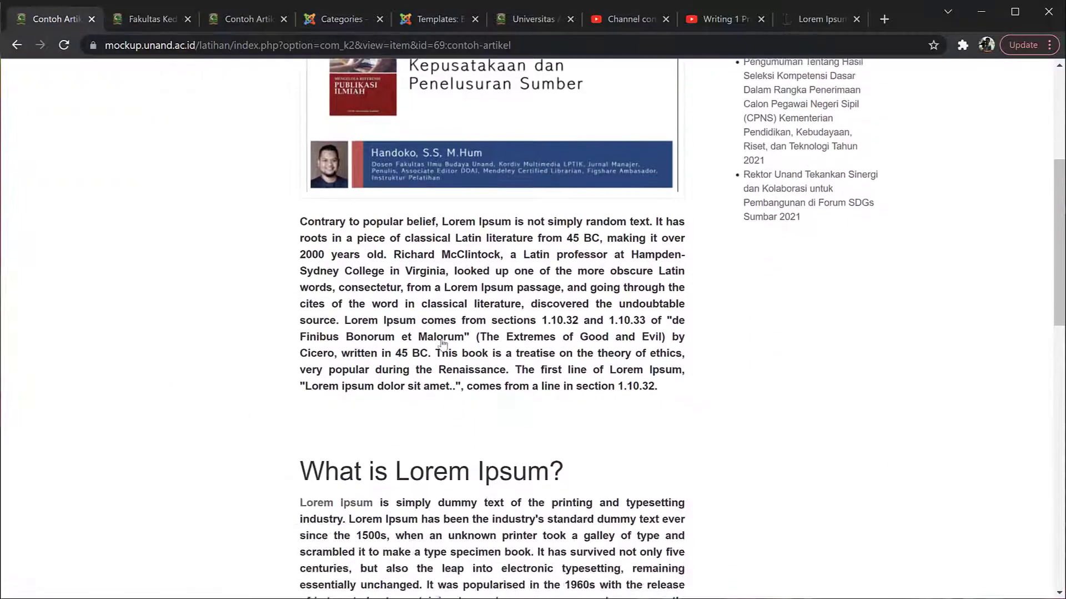
pyautogui.scroll(14, 442, 344)
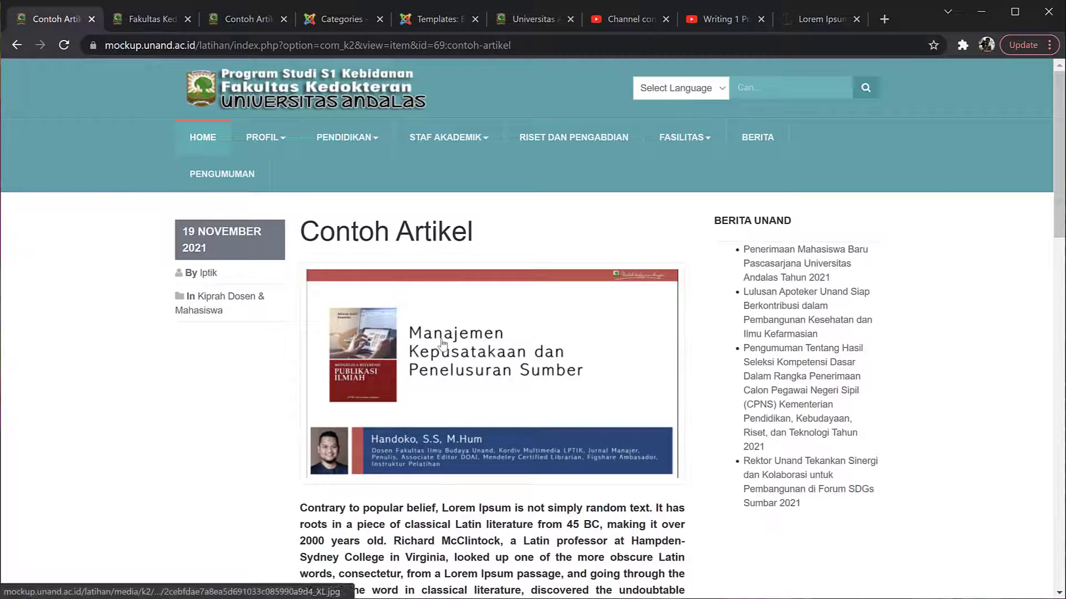
# - Return to the administrator site and reload the K2 category list
pyautogui.moveTo(293, 133)
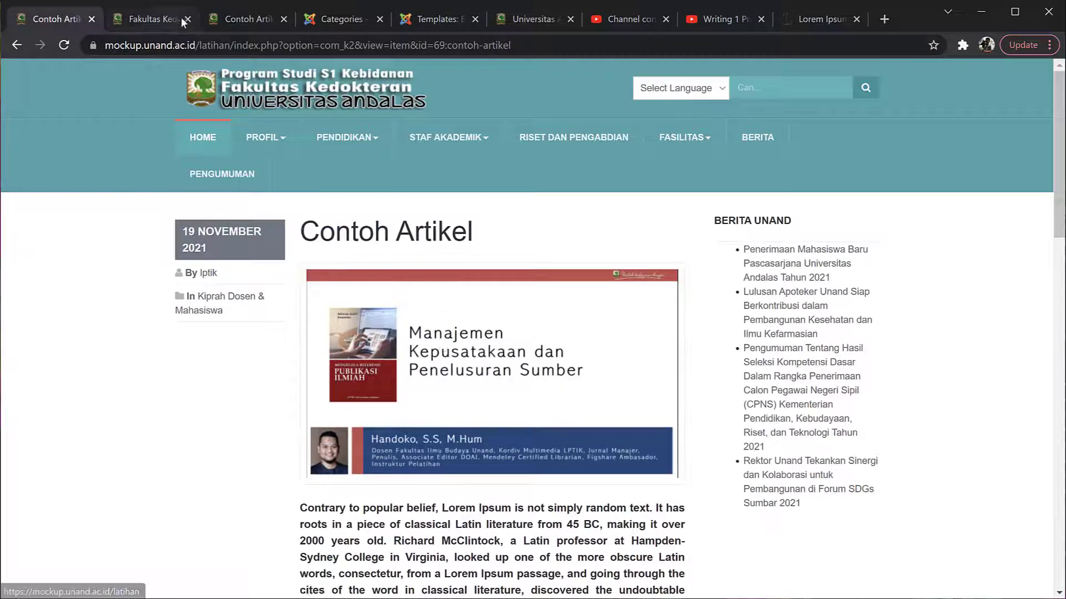
pyautogui.click(331, 21)
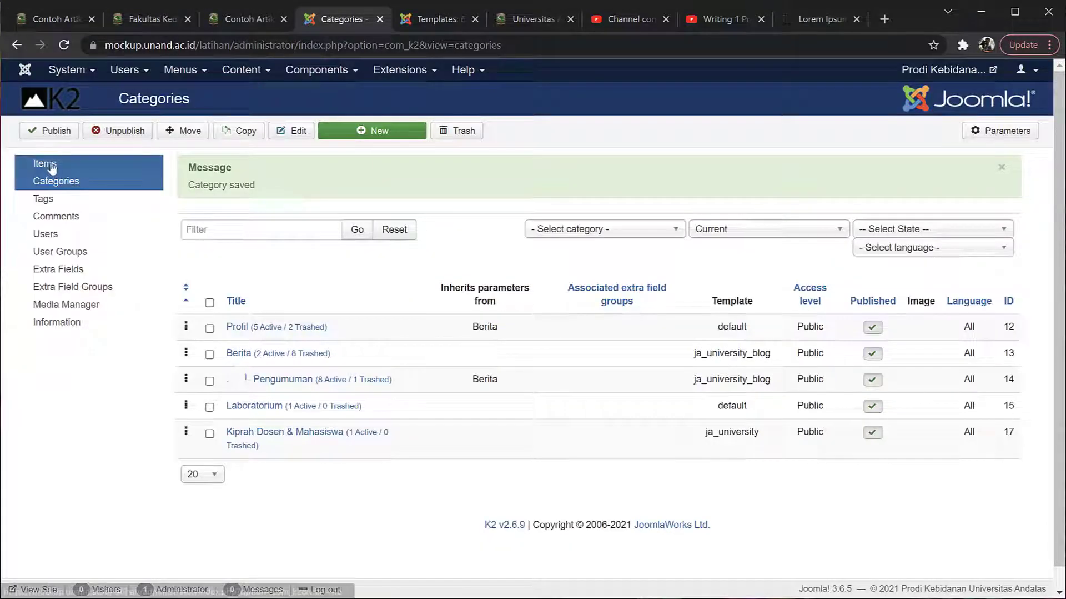
pyautogui.click(54, 185)
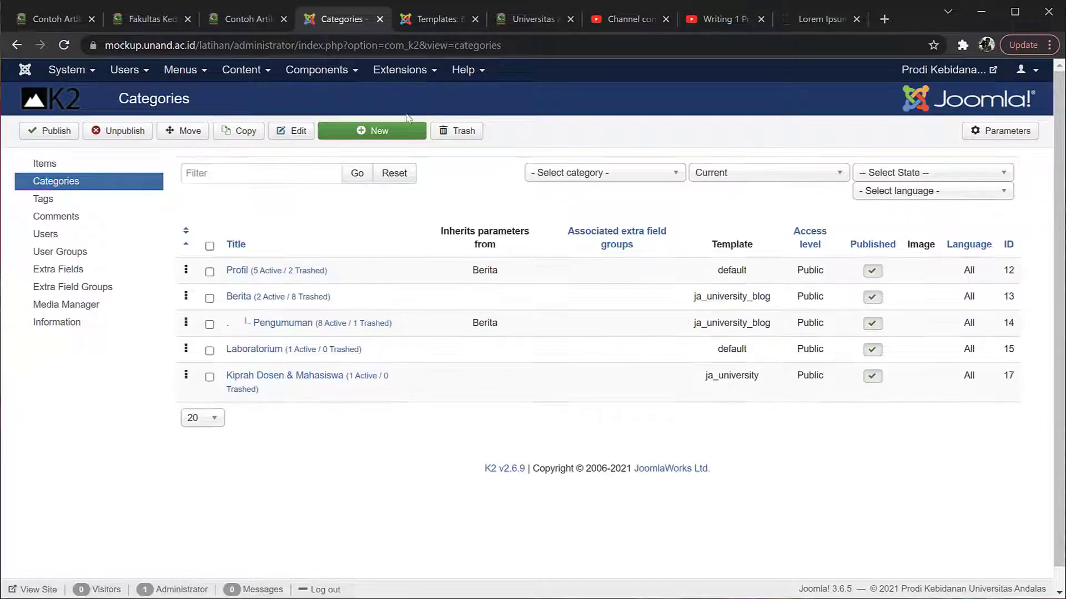
# - Start a new K2 category titled Kiprah Dosen with Kiprah Dosen & Mahasiswa as its parent category
pyautogui.click(370, 138)
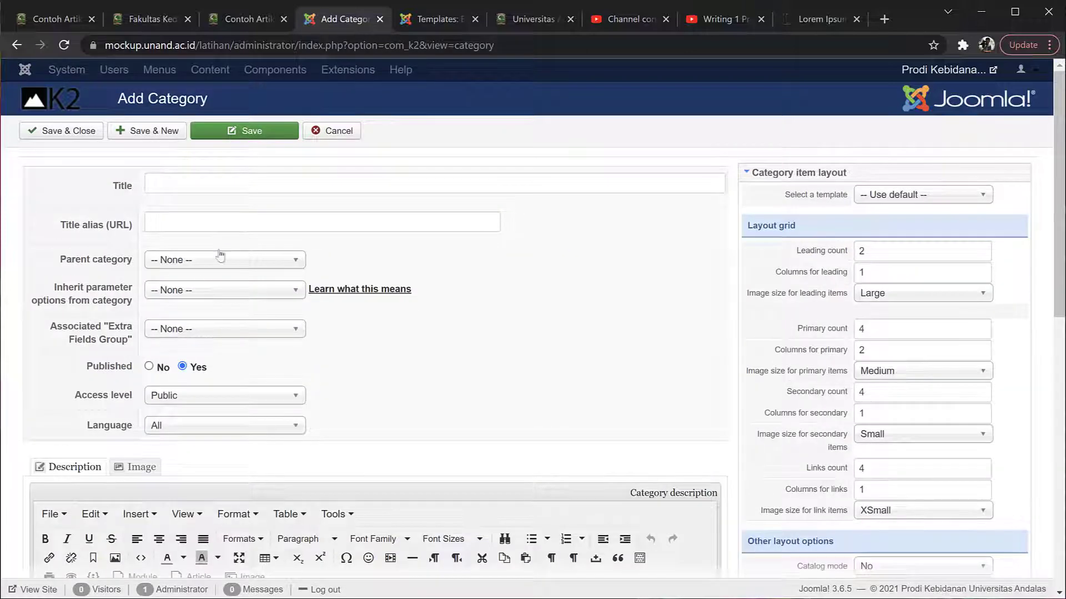
pyautogui.click(199, 181)
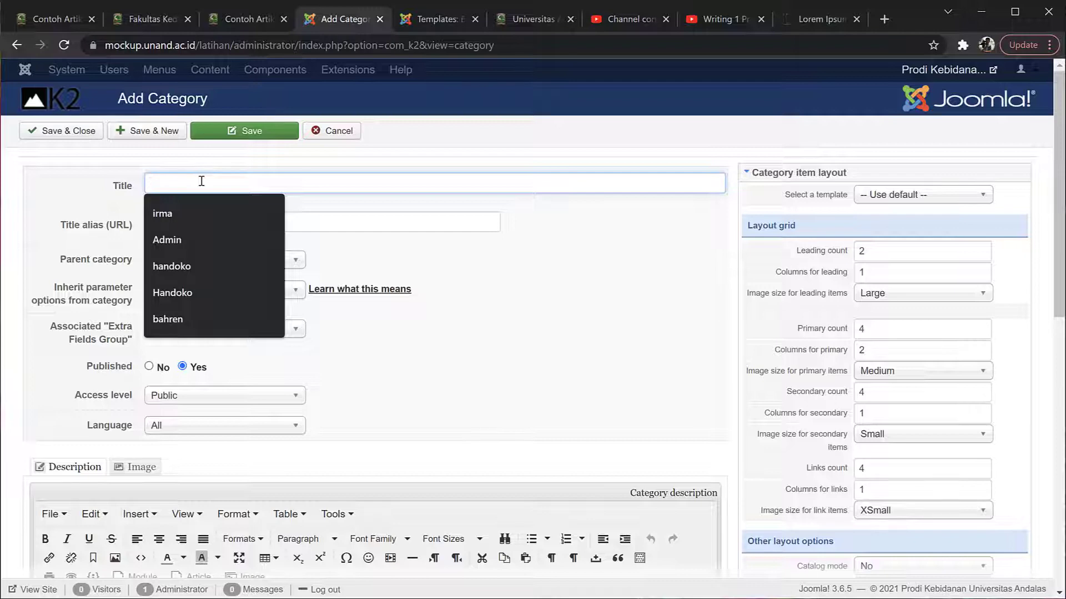
pyautogui.write('Kipra')
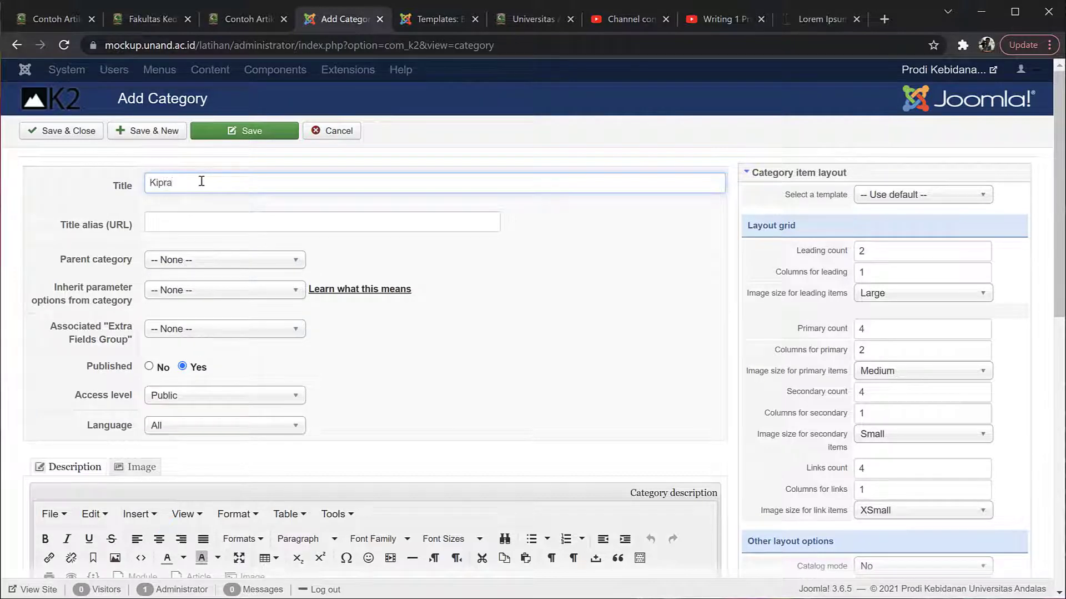
pyautogui.write('h Dosen')
pyautogui.click(244, 261)
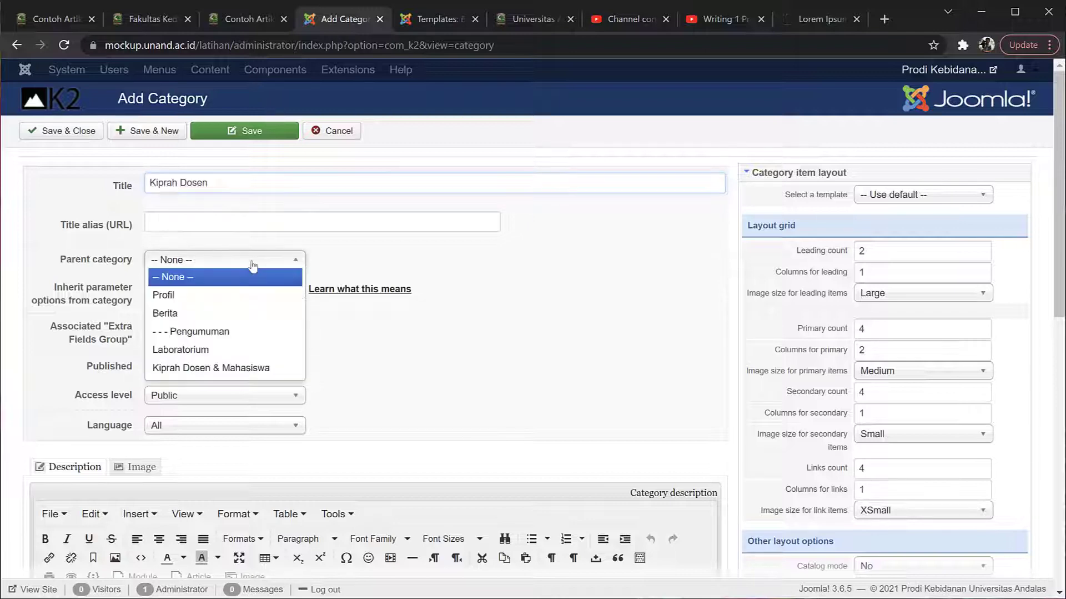
pyautogui.click(189, 367)
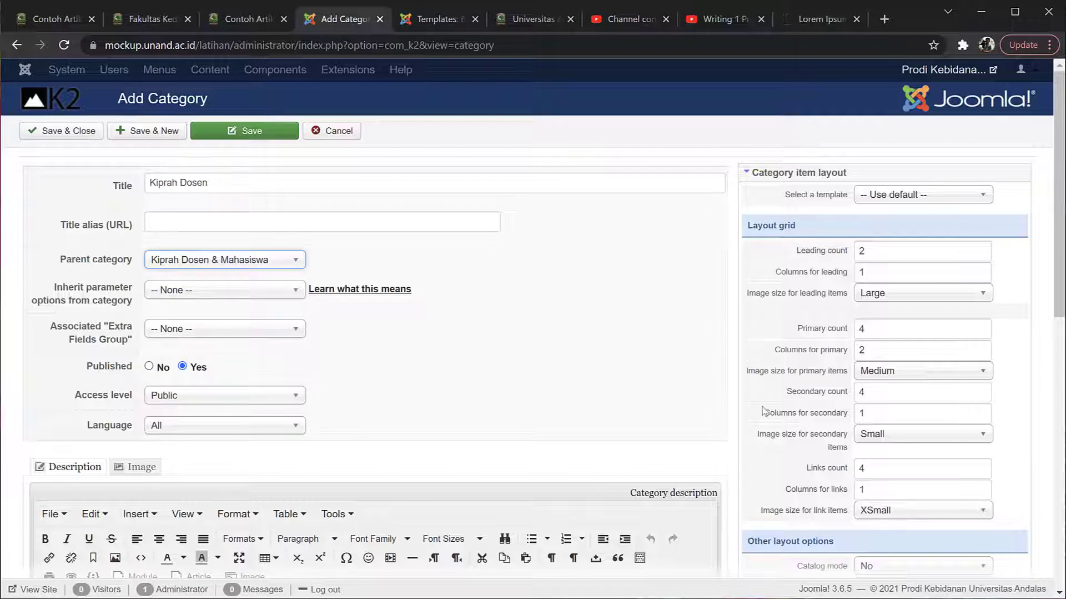
# - Make the new category inherit its parameter options from Kiprah Dosen & Mahasiswa, and save it
pyautogui.scroll(-8, 920, 494)
pyautogui.scroll(6, 920, 493)
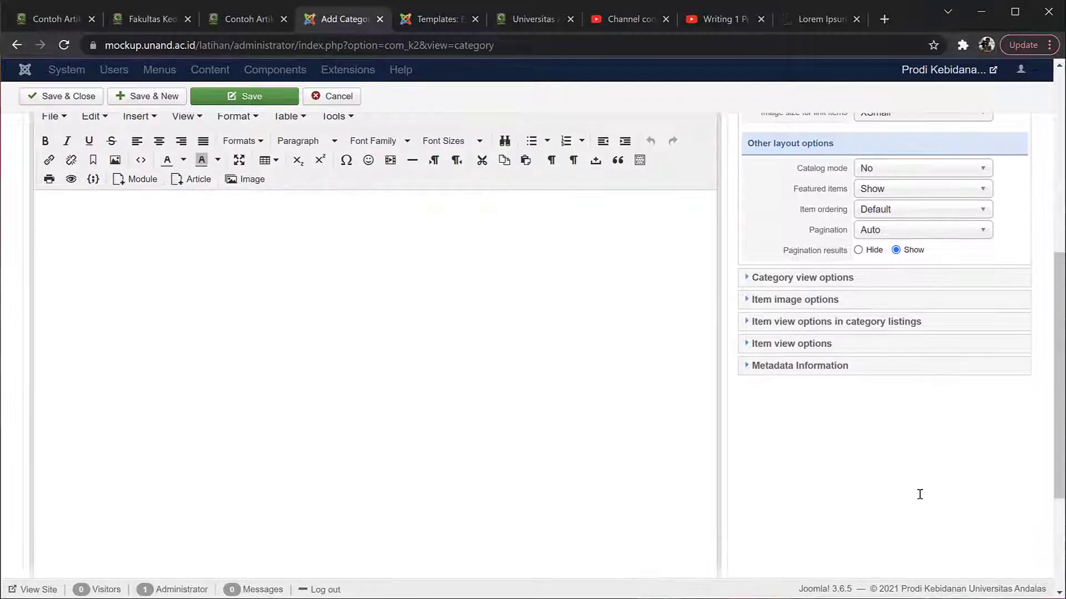
pyautogui.scroll(2, 519, 279)
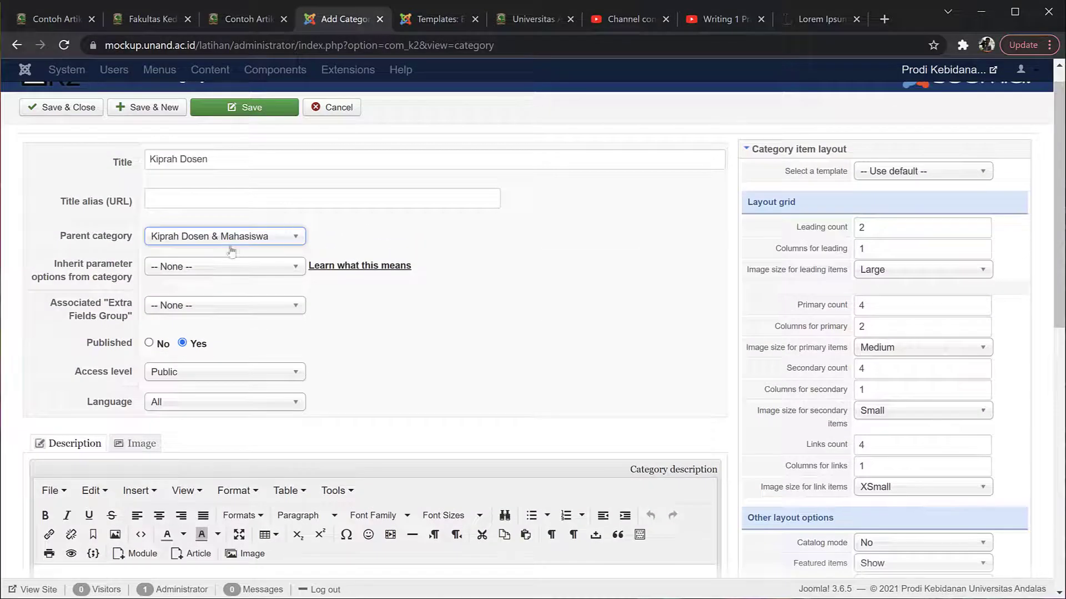
pyautogui.click(294, 270)
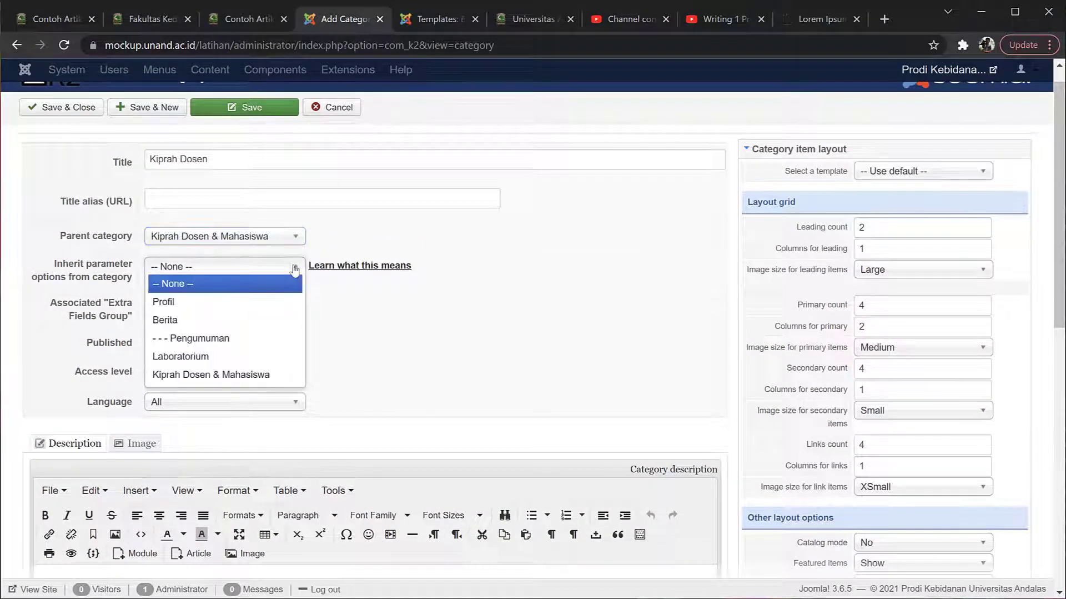
pyautogui.click(214, 375)
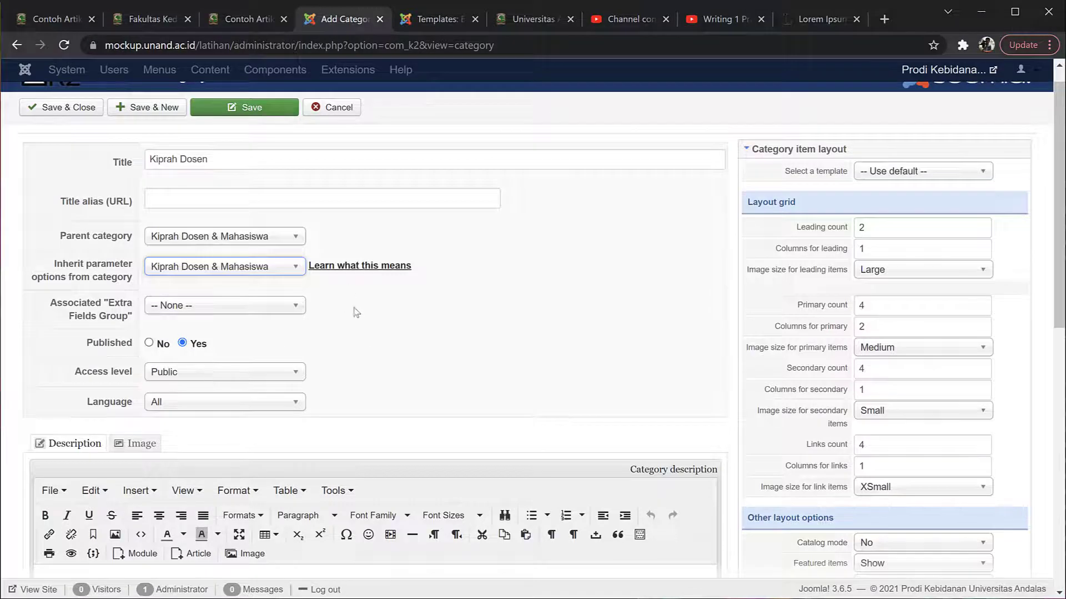
pyautogui.scroll(-6, 927, 355)
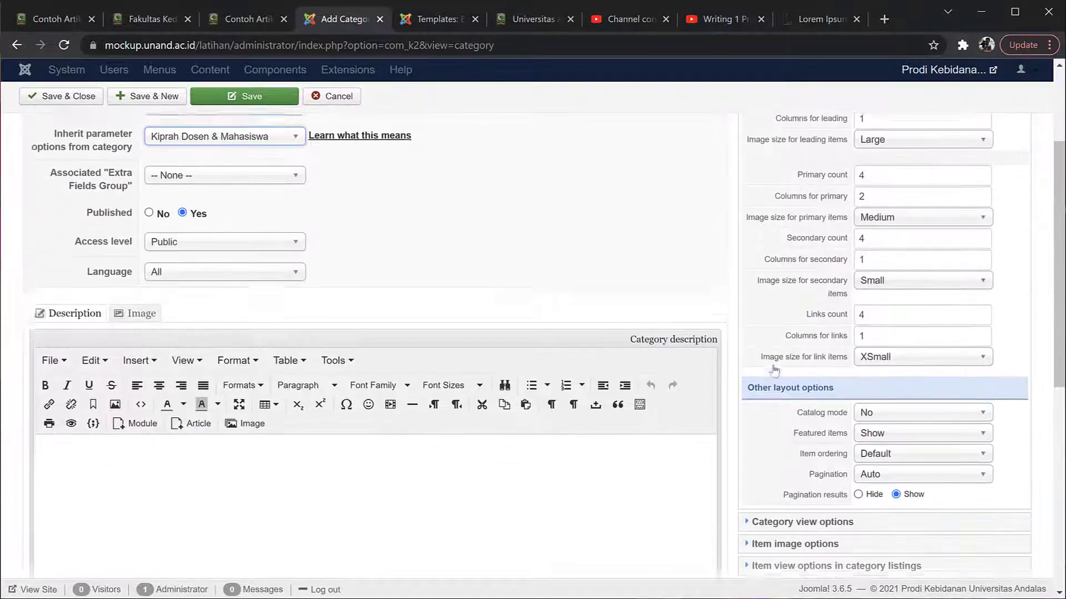
pyautogui.scroll(6, 872, 333)
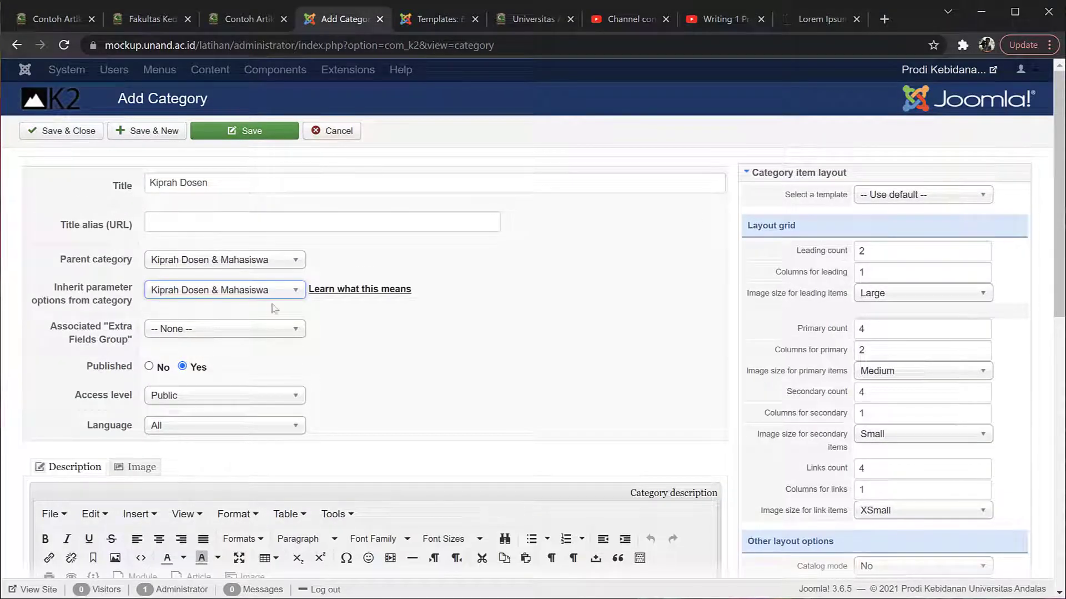
pyautogui.scroll(-1, 264, 344)
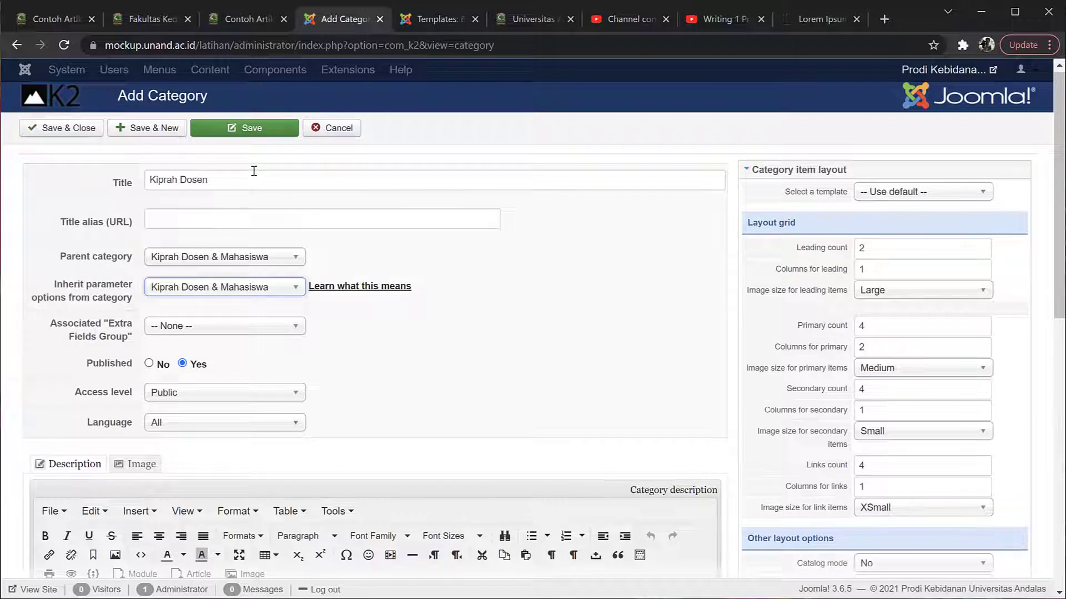
pyautogui.click(239, 125)
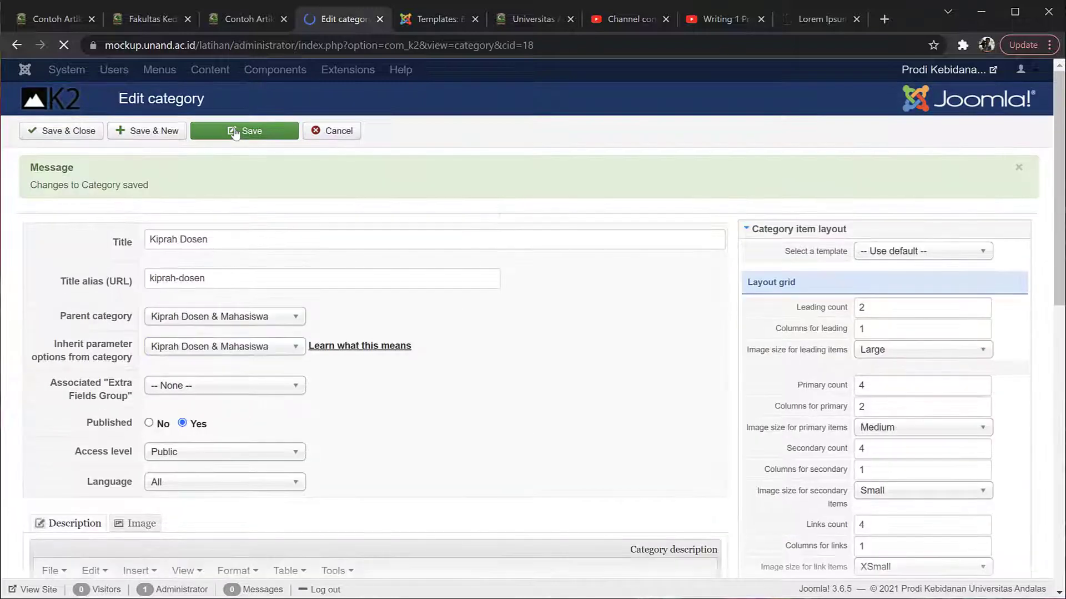
# - Glance at the public Contoh Artikel page, save and close the Kiprah Dosen category, and reopen it from the category list
pyautogui.click(240, 20)
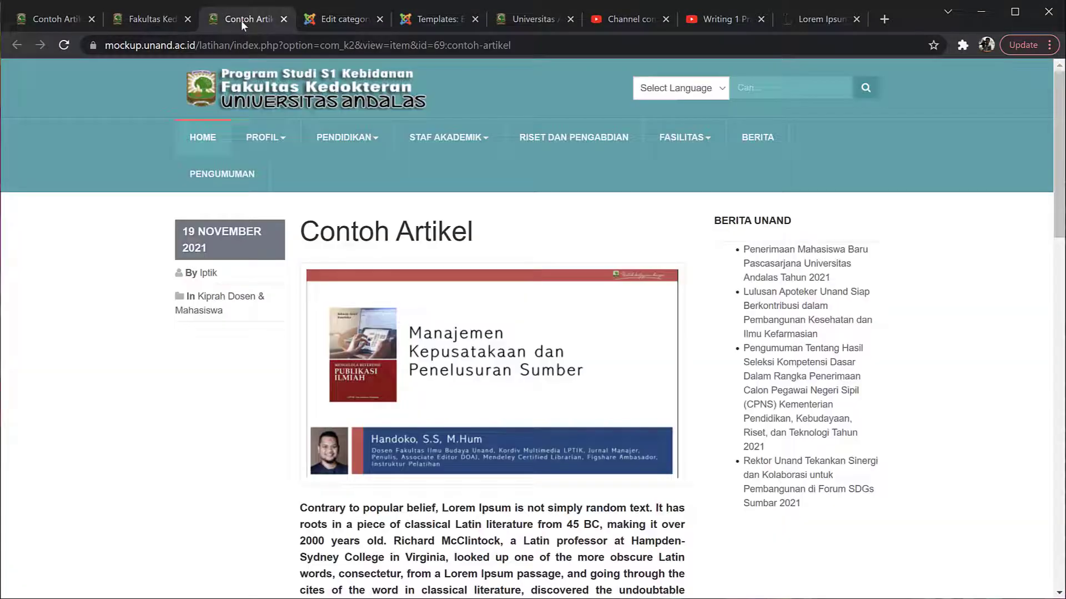
pyautogui.click(335, 21)
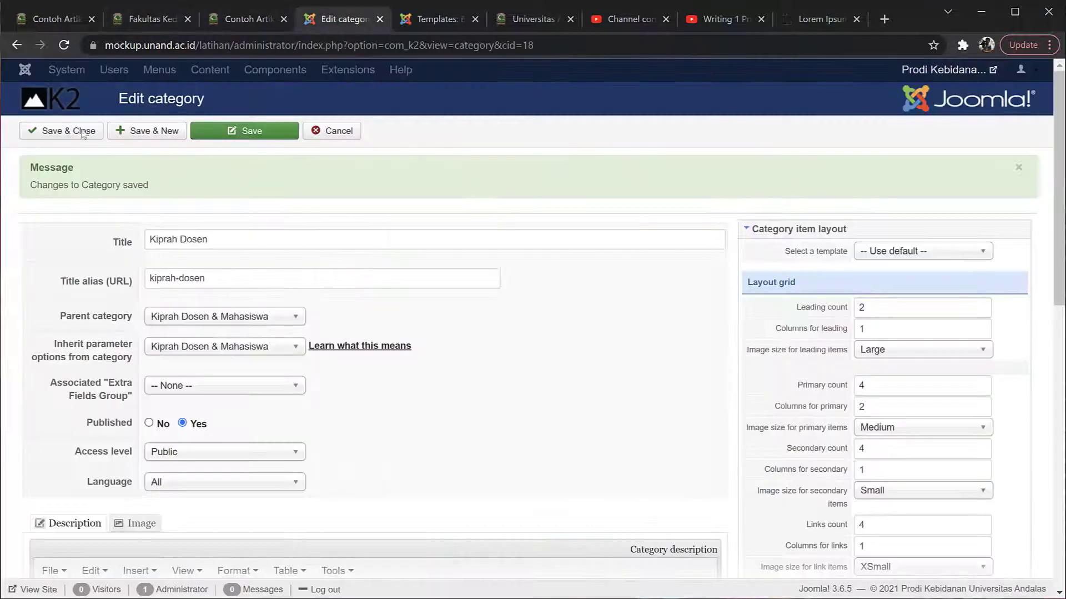
pyautogui.click(88, 137)
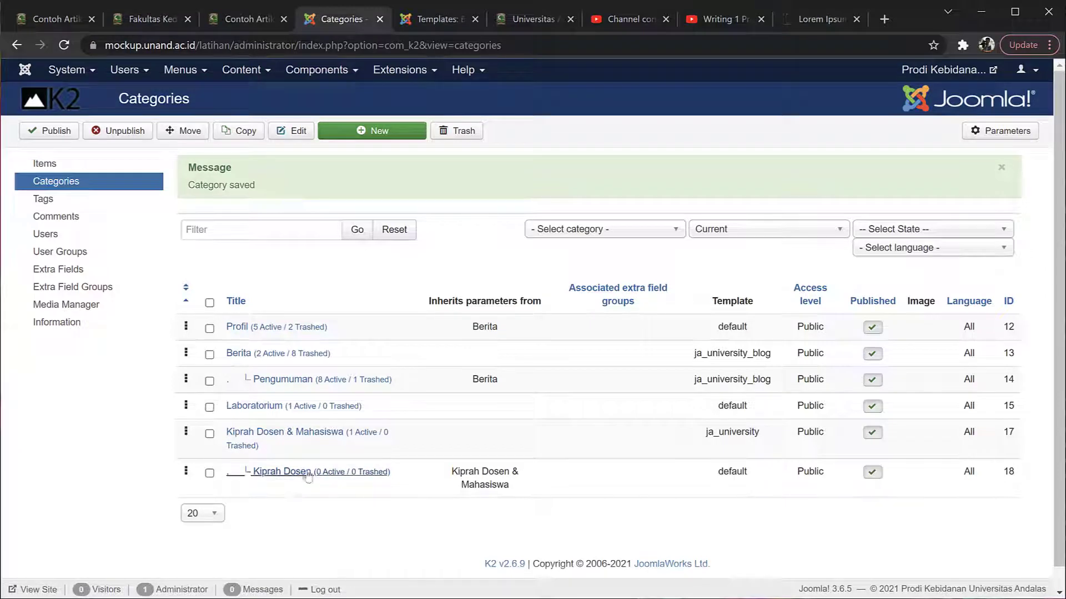
pyautogui.click(276, 478)
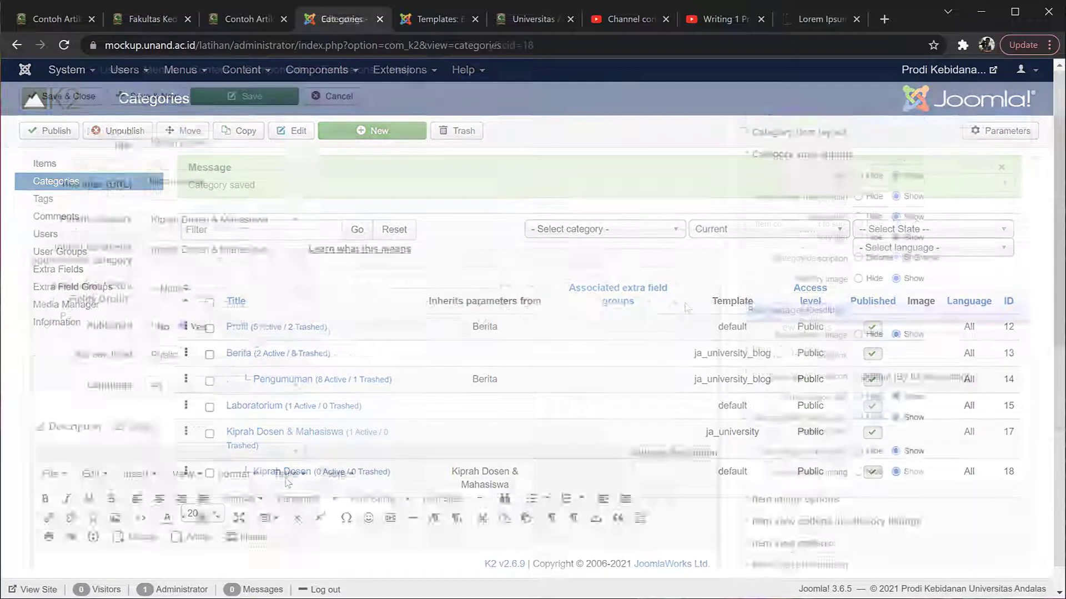